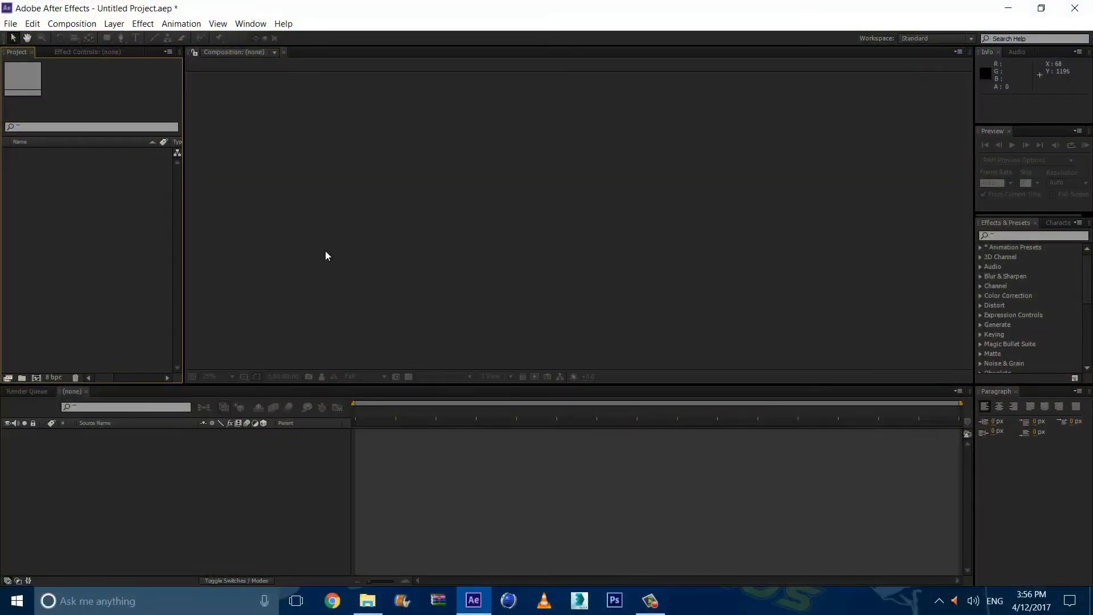
# Step: Bring Footage.mp4 from the Tutorial folder into the Project panel
pyautogui.click(367, 600)
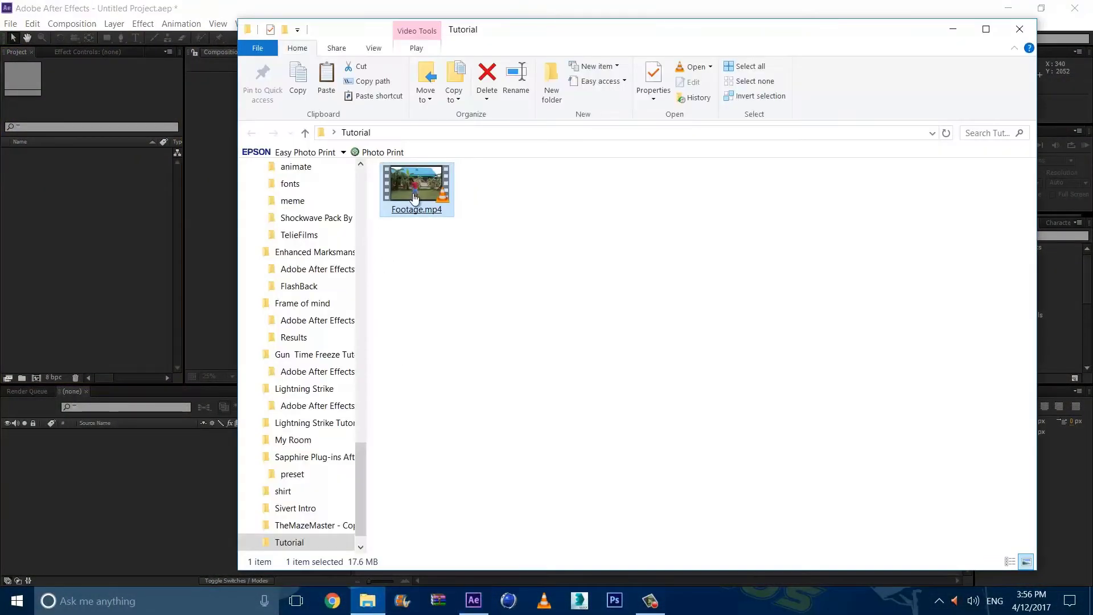
pyautogui.moveTo(416, 188); pyautogui.dragTo(118, 219)
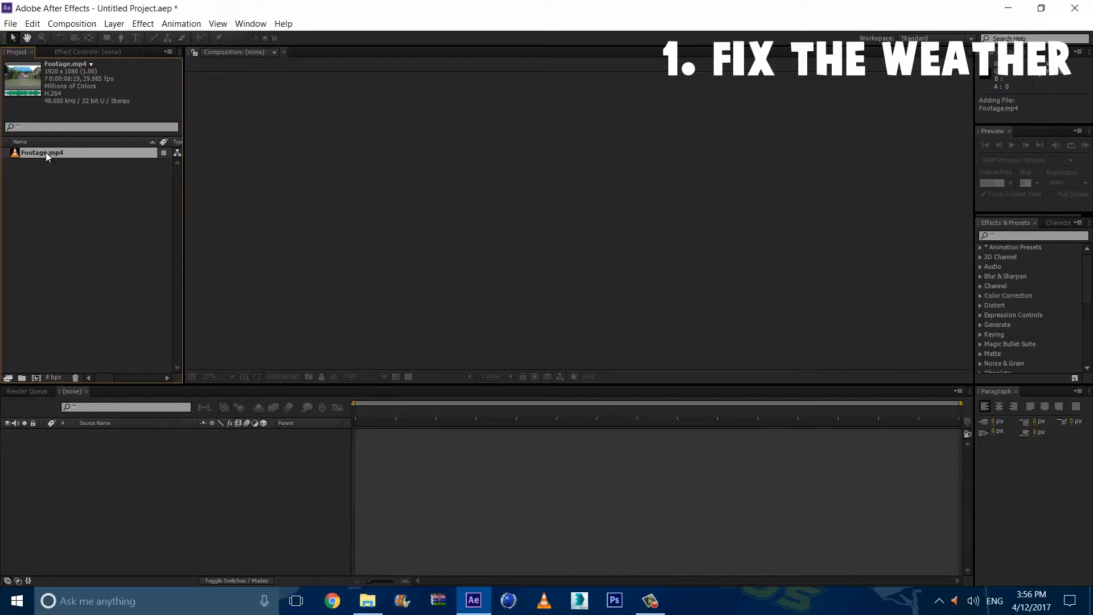
# Step: Create a Footage composition from the clip with work area 0:00:03:12 to 0:00:07:04
pyautogui.moveTo(46, 152); pyautogui.dragTo(36, 378)
pyautogui.moveTo(368, 415); pyautogui.dragTo(595, 391)
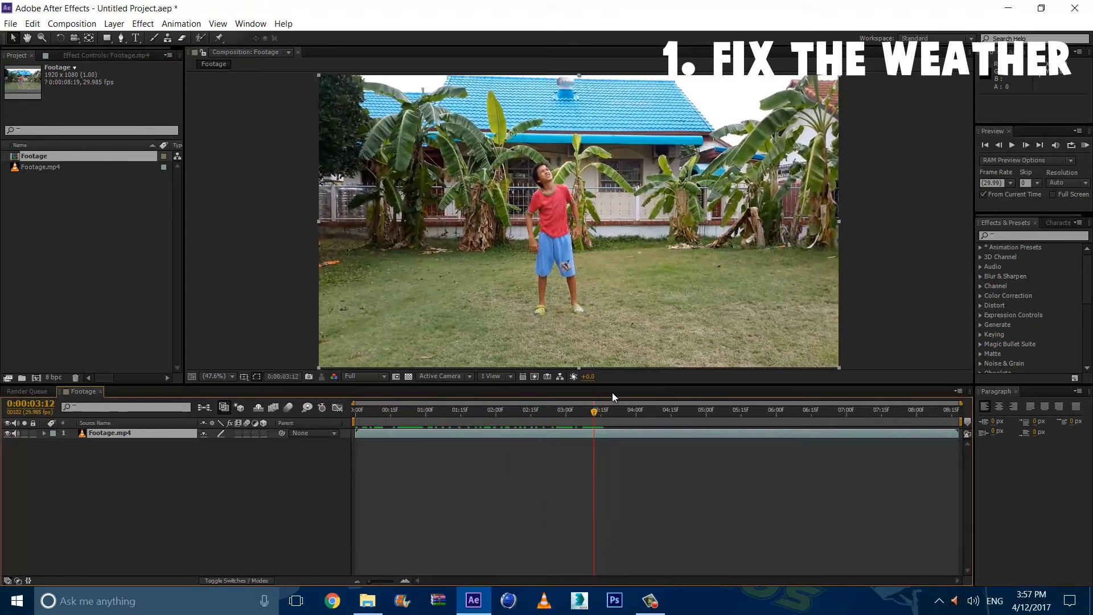
pyautogui.press('b')
pyautogui.click(654, 412)
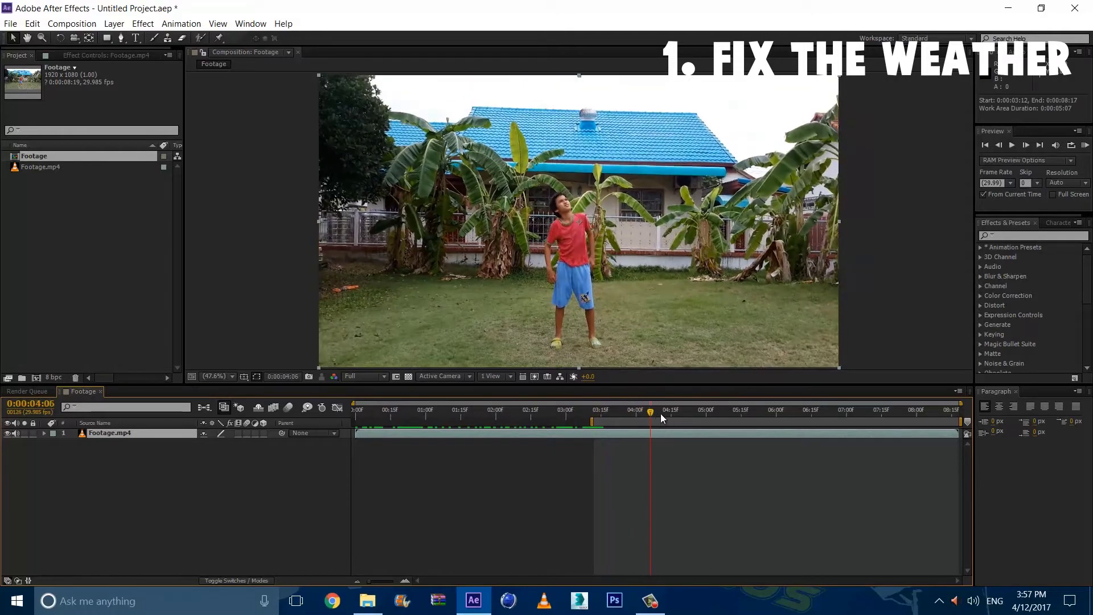
pyautogui.moveTo(667, 413); pyautogui.dragTo(856, 413)
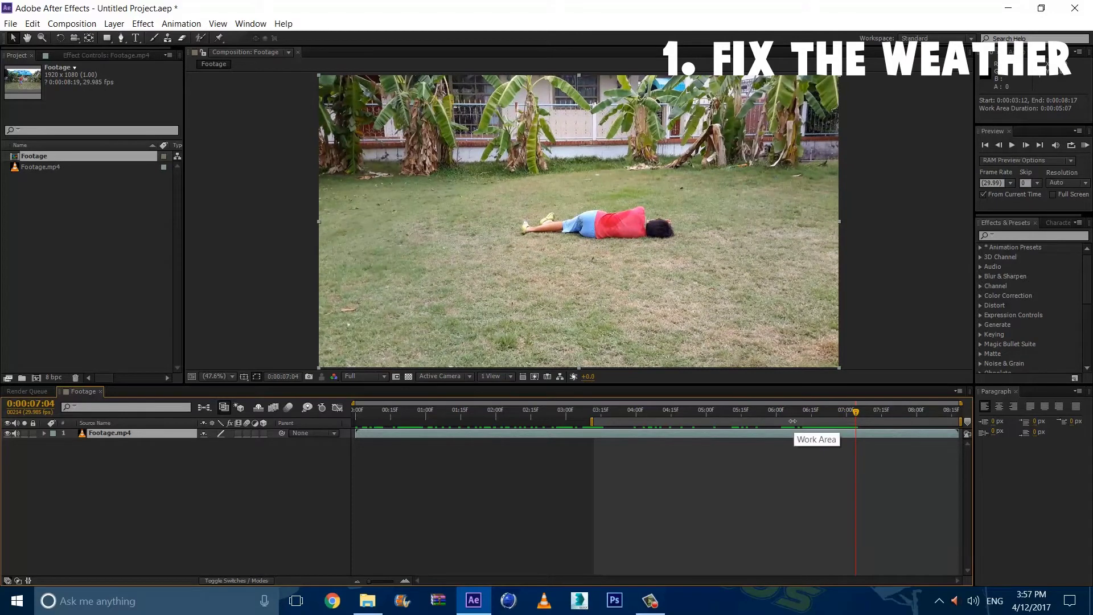
pyautogui.press('n')
# Step: Trim the composition to the work area and review the trimmed clip
pyautogui.rightClick(657, 422)
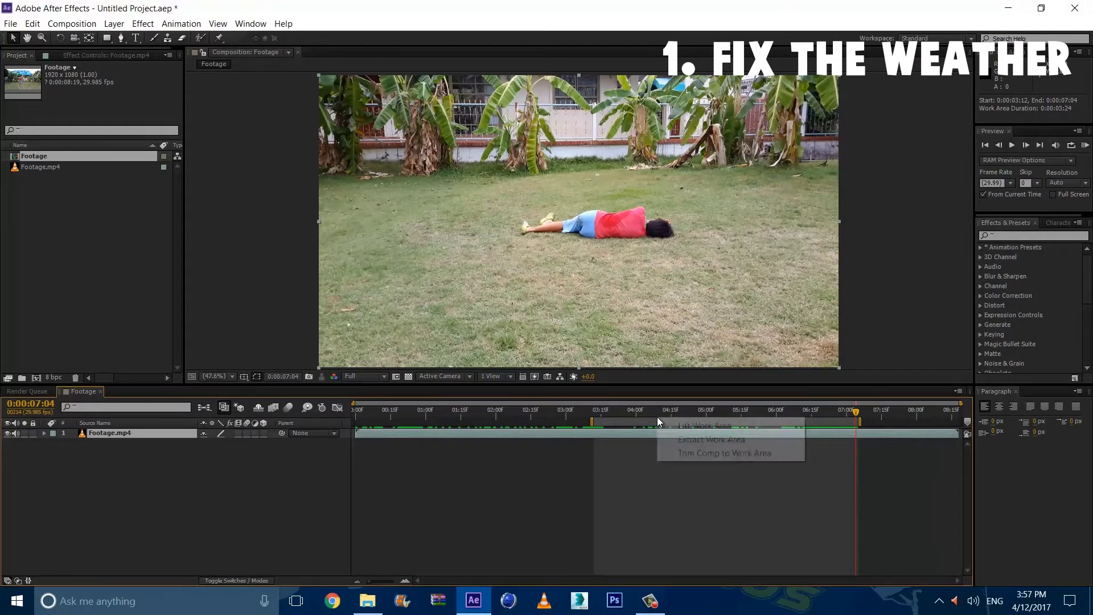
pyautogui.click(708, 452)
pyautogui.moveTo(559, 414); pyautogui.dragTo(617, 411)
pyautogui.moveTo(356, 411); pyautogui.dragTo(315, 428)
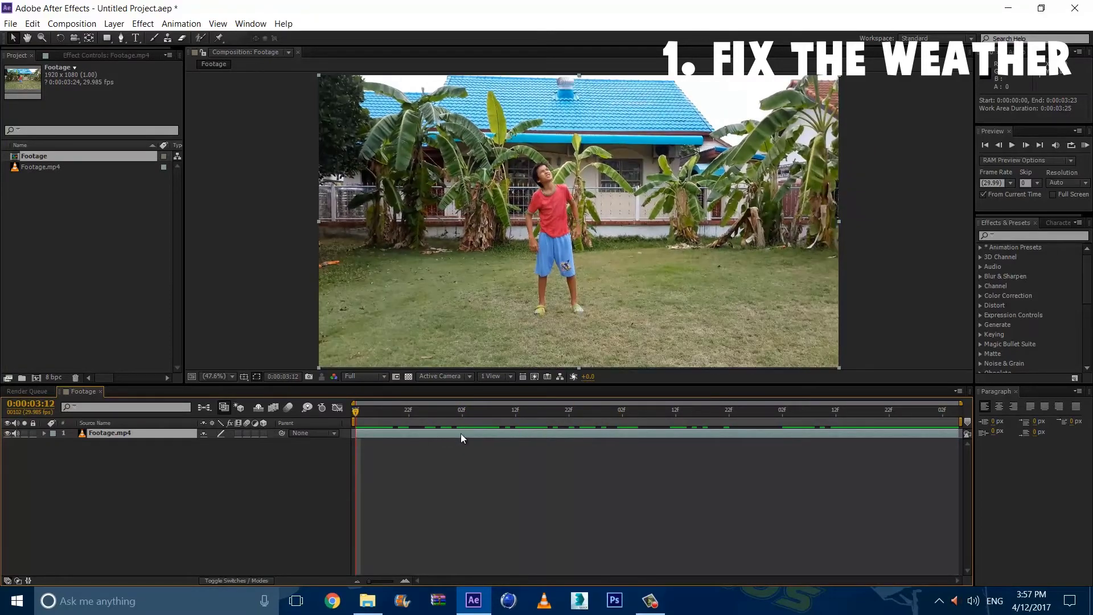
pyautogui.moveTo(450, 411); pyautogui.dragTo(325, 415)
# Step: Apply Curves to Footage.mp4, pulling the highlights and midtones down to darken it
pyautogui.click(143, 23)
pyautogui.moveTo(196, 140)
pyautogui.click(356, 385)
pyautogui.click(144, 434)
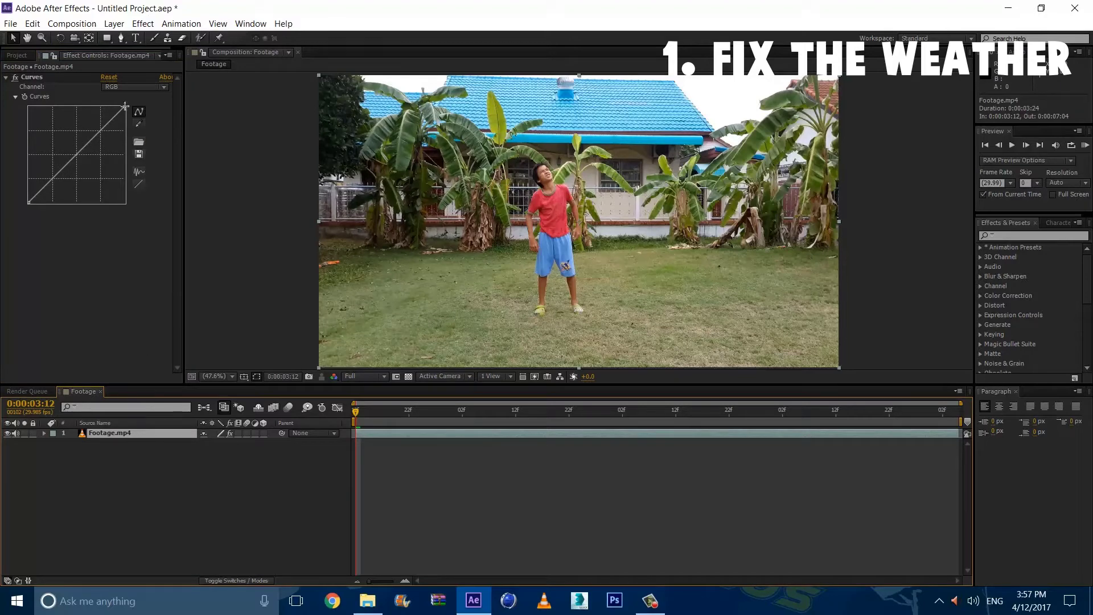
pyautogui.moveTo(125, 106); pyautogui.dragTo(194, 167)
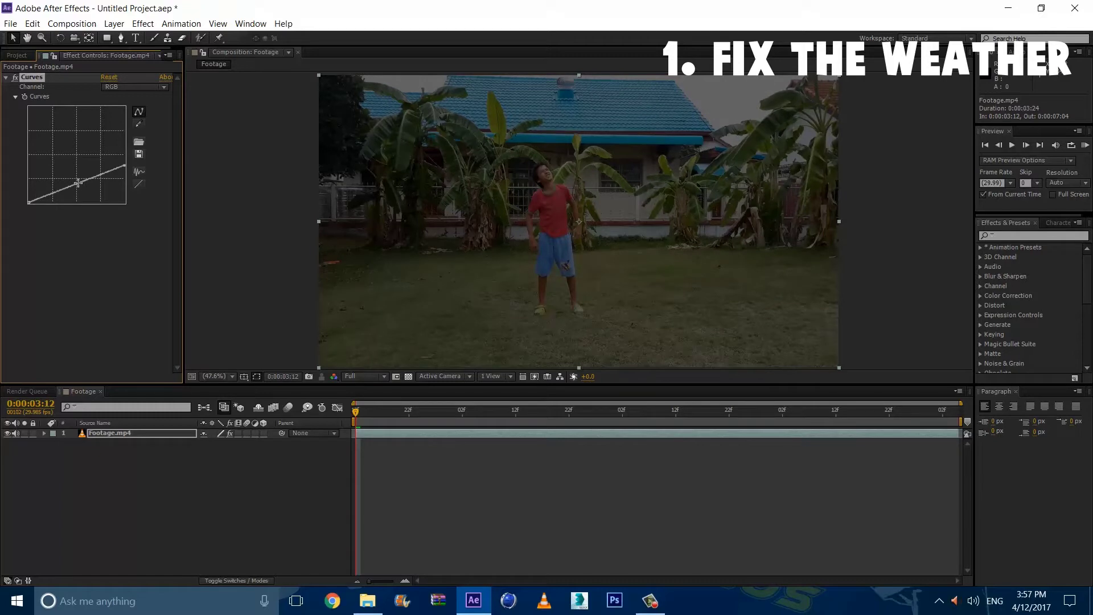
pyautogui.moveTo(80, 186); pyautogui.dragTo(83, 189)
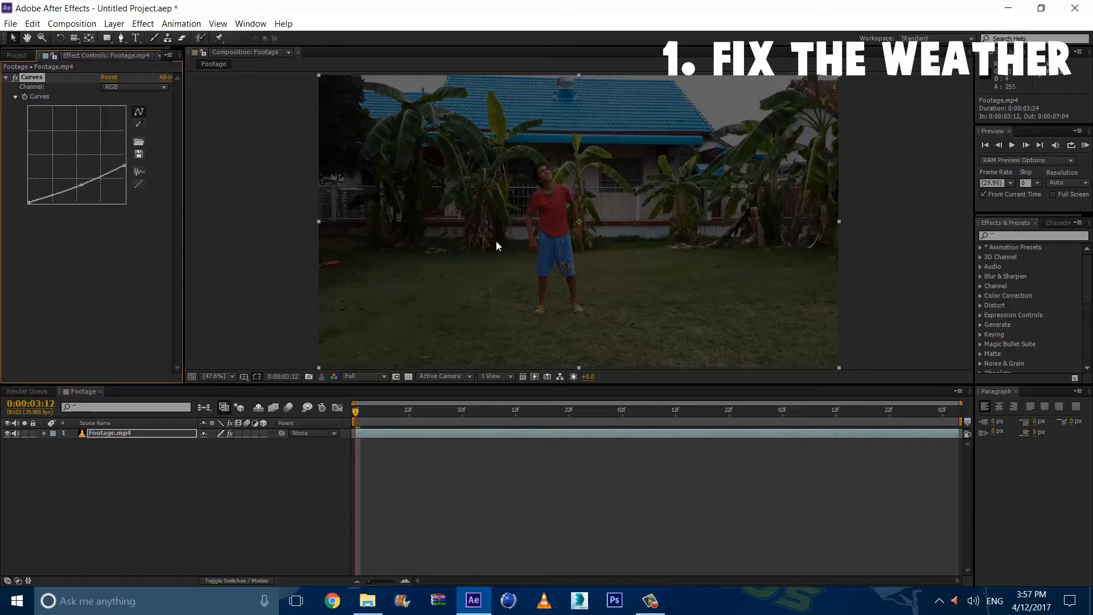
# Step: Add a Hue/Saturation effect and drop Master Saturation to -31
pyautogui.click(143, 24)
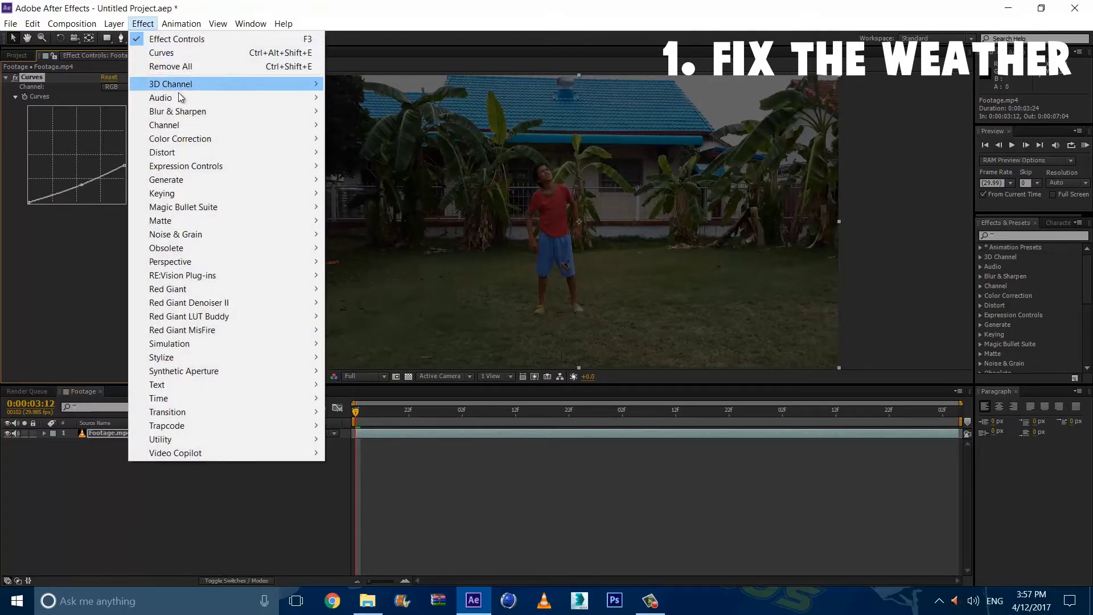
pyautogui.moveTo(182, 139)
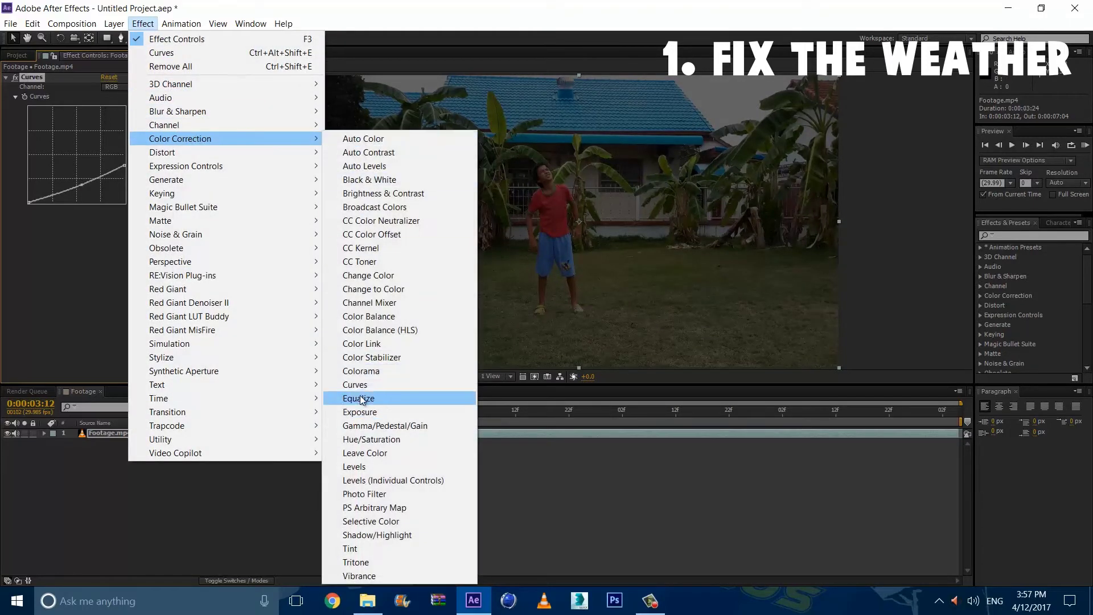
pyautogui.click(403, 443)
pyautogui.scroll(-1, 104, 310)
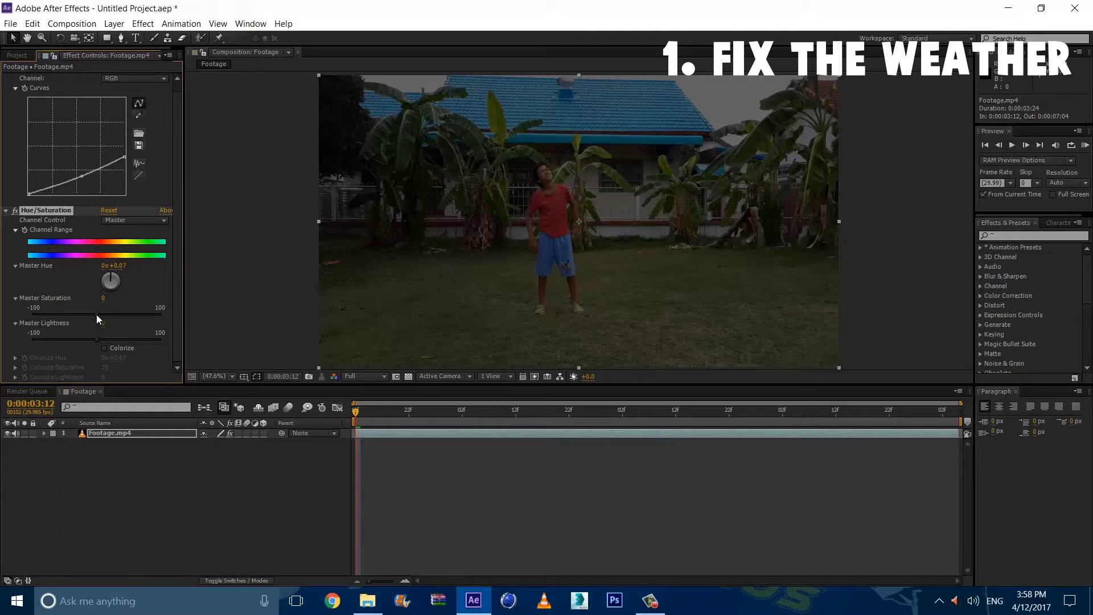
pyautogui.moveTo(88, 317); pyautogui.dragTo(76, 312)
# Step: Apply CC Rainfall to Footage.mp4 with Drops 1500, Size 3.29, Speed 4220 and Wind 90
pyautogui.press(',')
pyautogui.press(',')
pyautogui.press(',')
pyautogui.press('.')
pyautogui.press('.')
pyautogui.press('.')
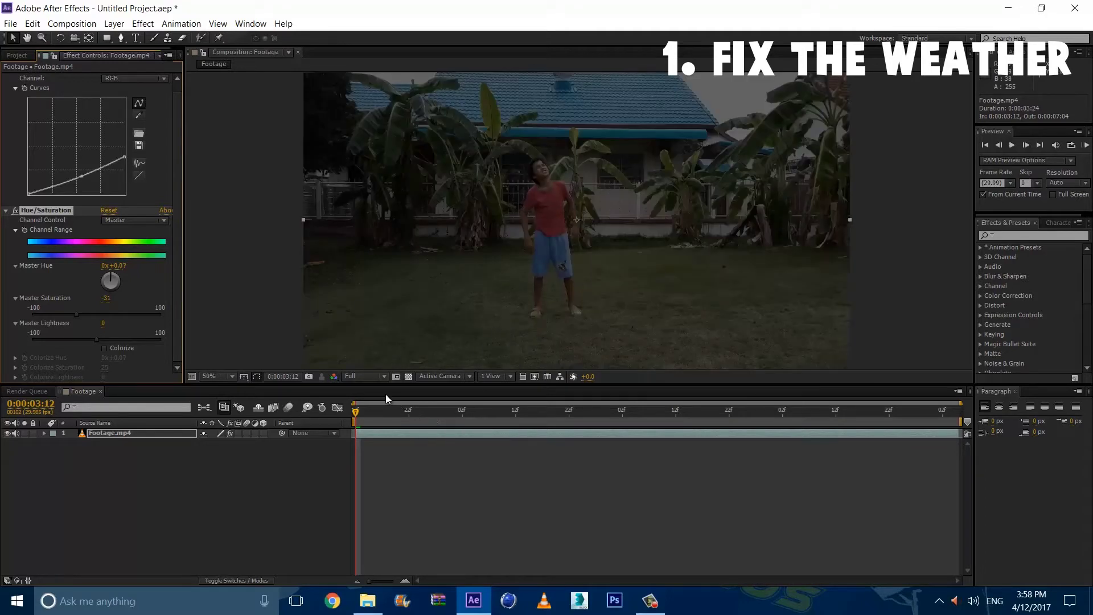
pyautogui.keyDown('ctrl'); pyautogui.click(420, 434); pyautogui.keyUp('ctrl')
pyautogui.click(117, 434)
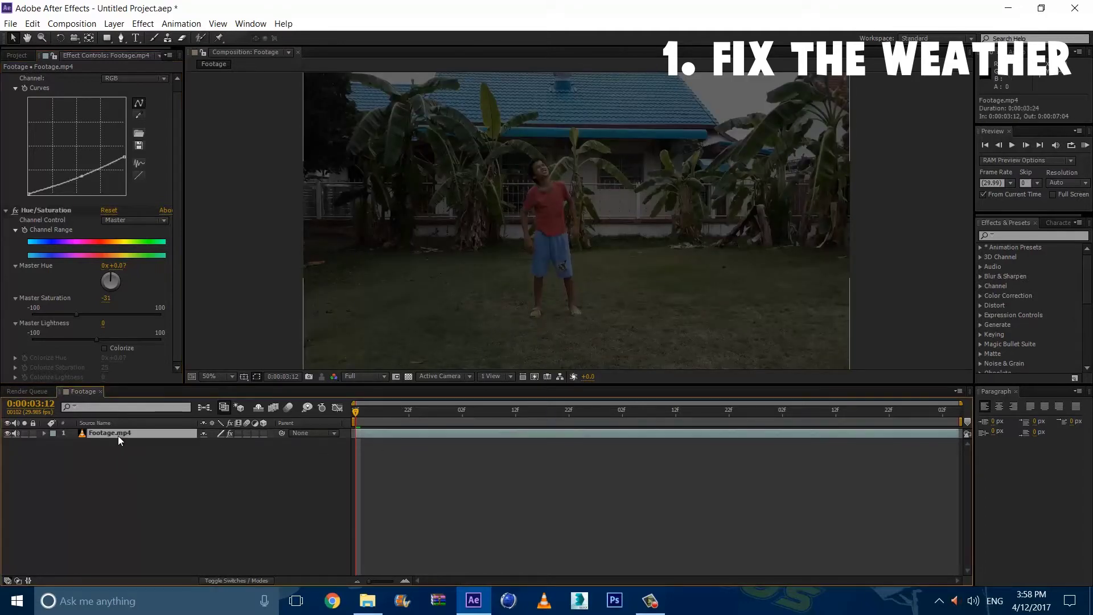
pyautogui.click(151, 24)
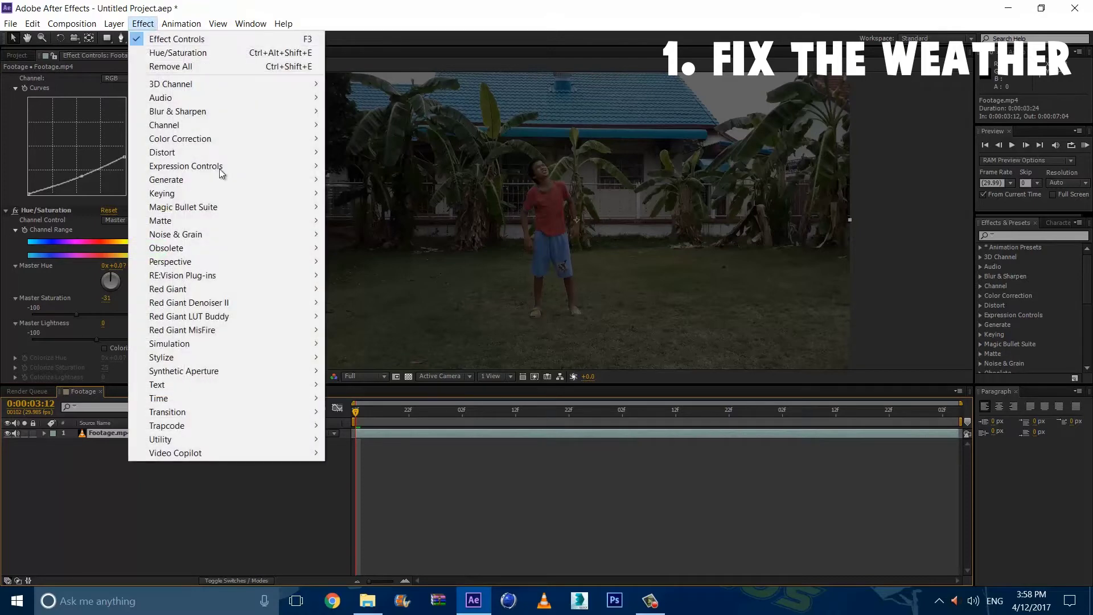
pyautogui.moveTo(251, 342)
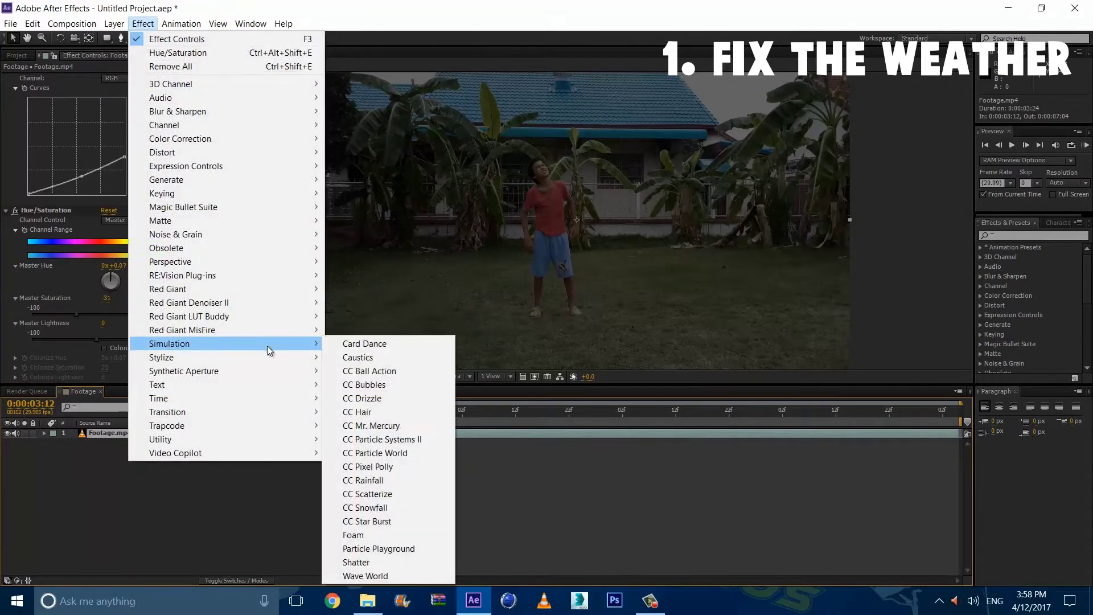
pyautogui.click(392, 481)
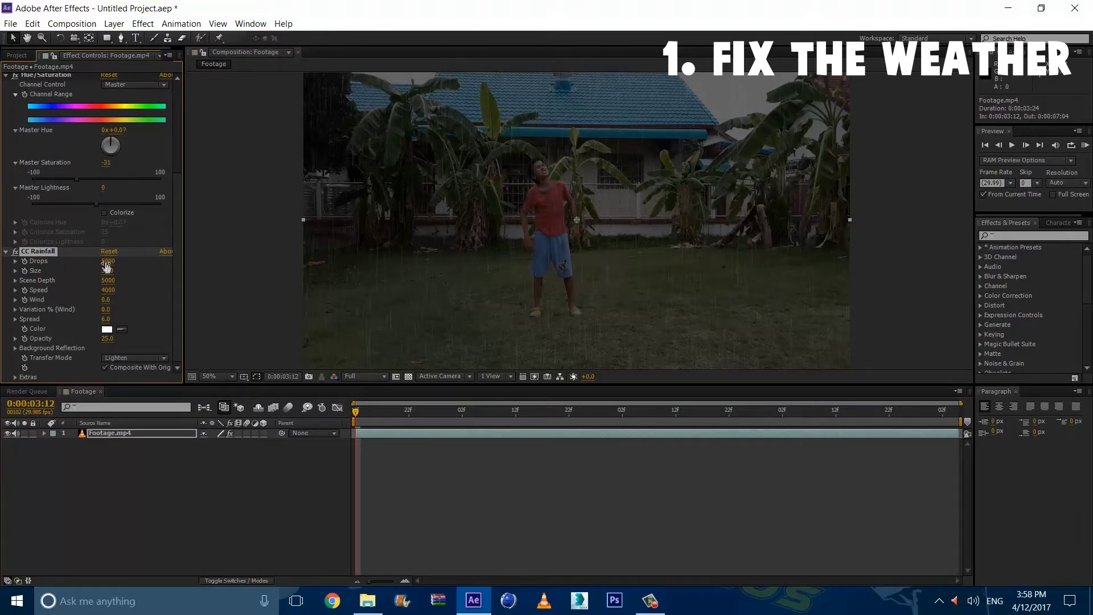
pyautogui.moveTo(113, 266); pyautogui.dragTo(89, 269)
pyautogui.moveTo(118, 267); pyautogui.dragTo(118, 283)
pyautogui.moveTo(113, 297); pyautogui.dragTo(112, 301)
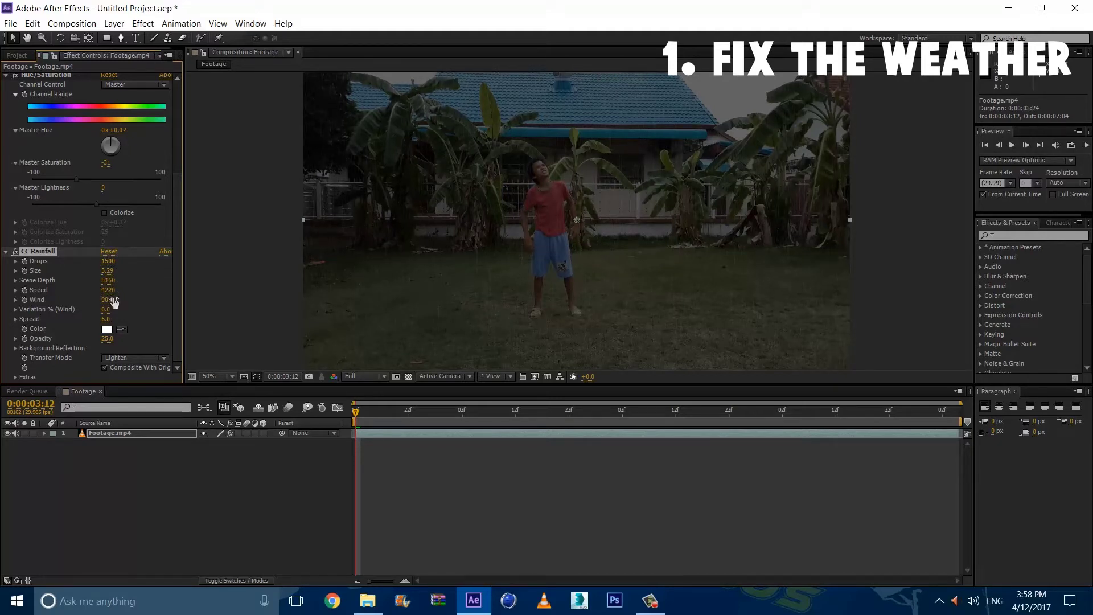
# Step: Widen the rain Spread to 7.5 and set its colour to pale cyan
pyautogui.moveTo(115, 317); pyautogui.dragTo(116, 317)
pyautogui.click(108, 329)
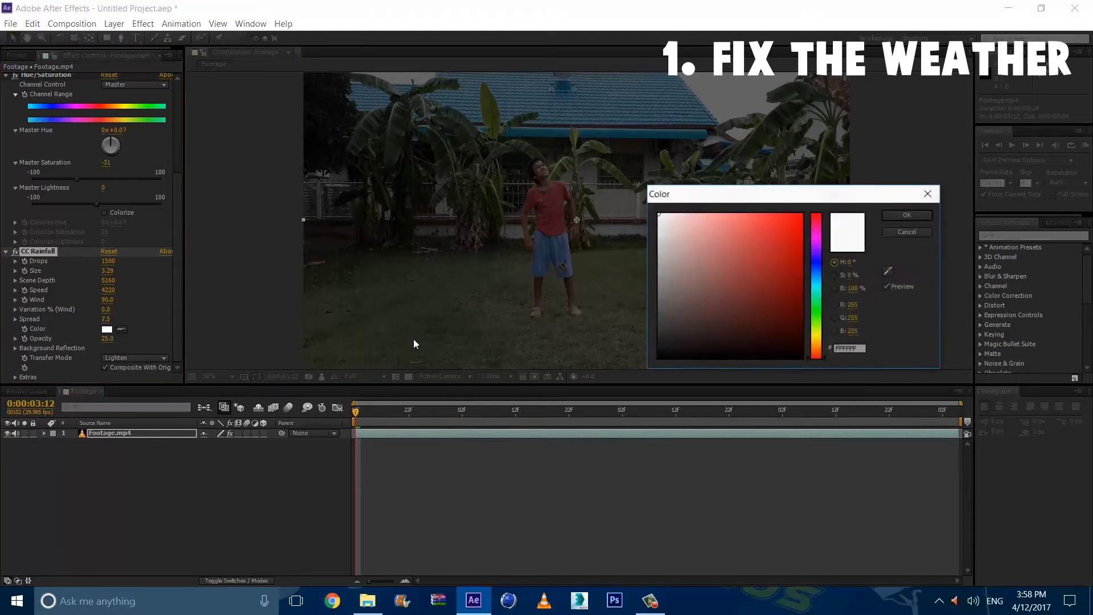
pyautogui.moveTo(745, 196); pyautogui.dragTo(764, 254)
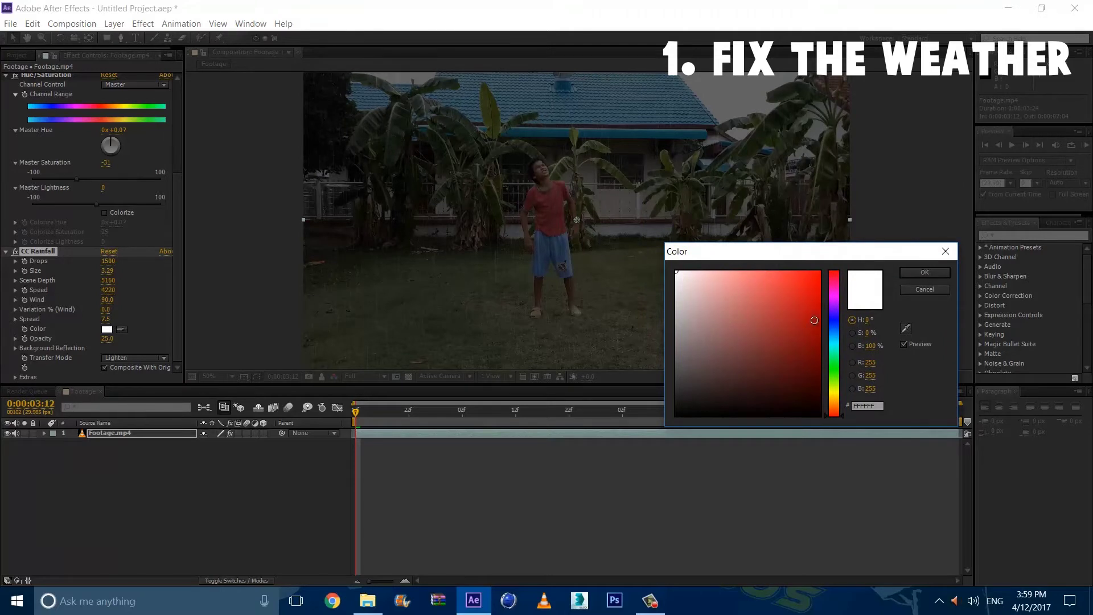
pyautogui.click(841, 346)
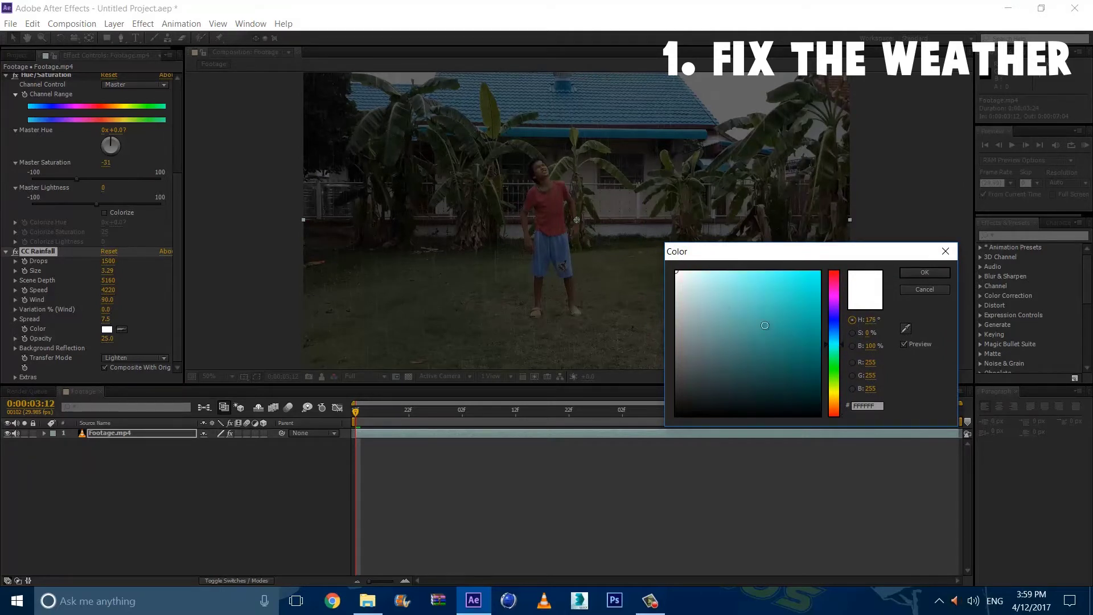
pyautogui.moveTo(717, 292); pyautogui.dragTo(734, 285)
pyautogui.click(924, 273)
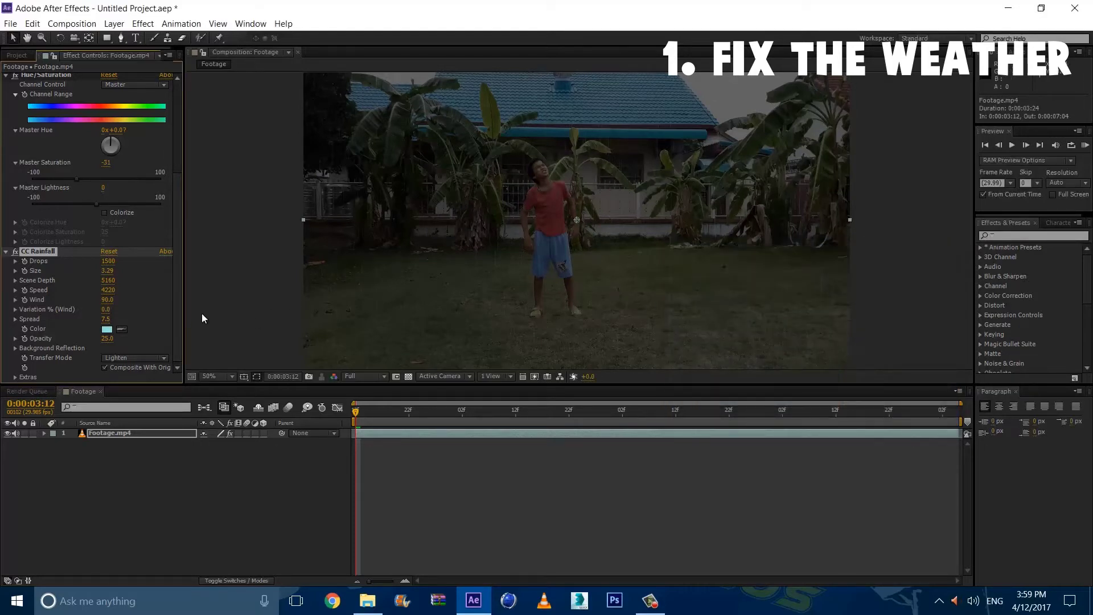
# Step: Lower the rain's Ground Level to 36% under Extras and preview the result
pyautogui.click(16, 377)
pyautogui.scroll(-1, 23, 378)
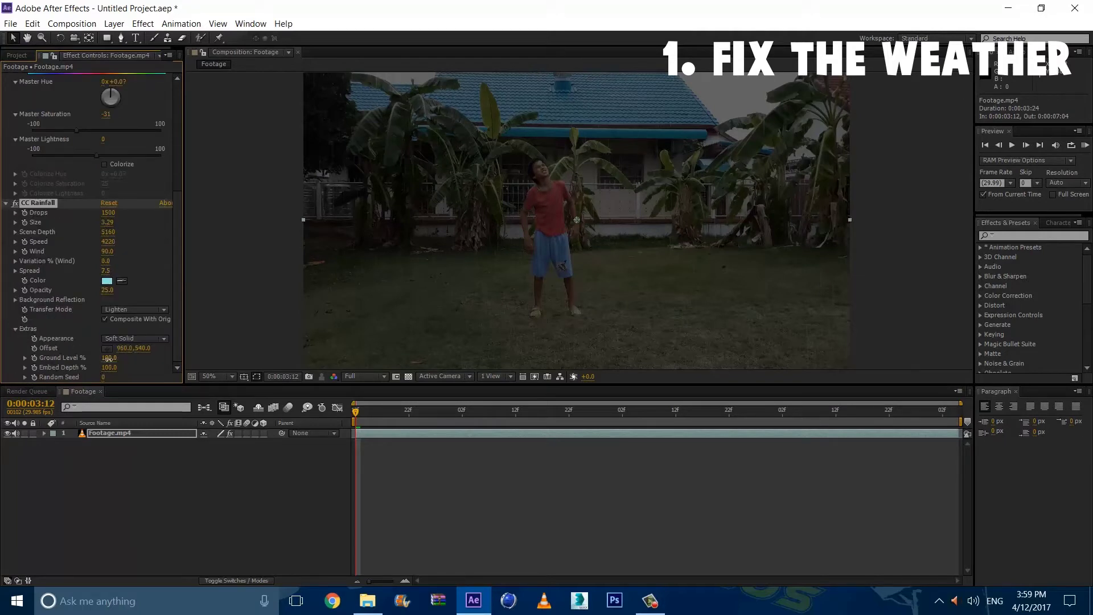
pyautogui.moveTo(189, 345); pyautogui.dragTo(122, 357)
pyautogui.press('space')
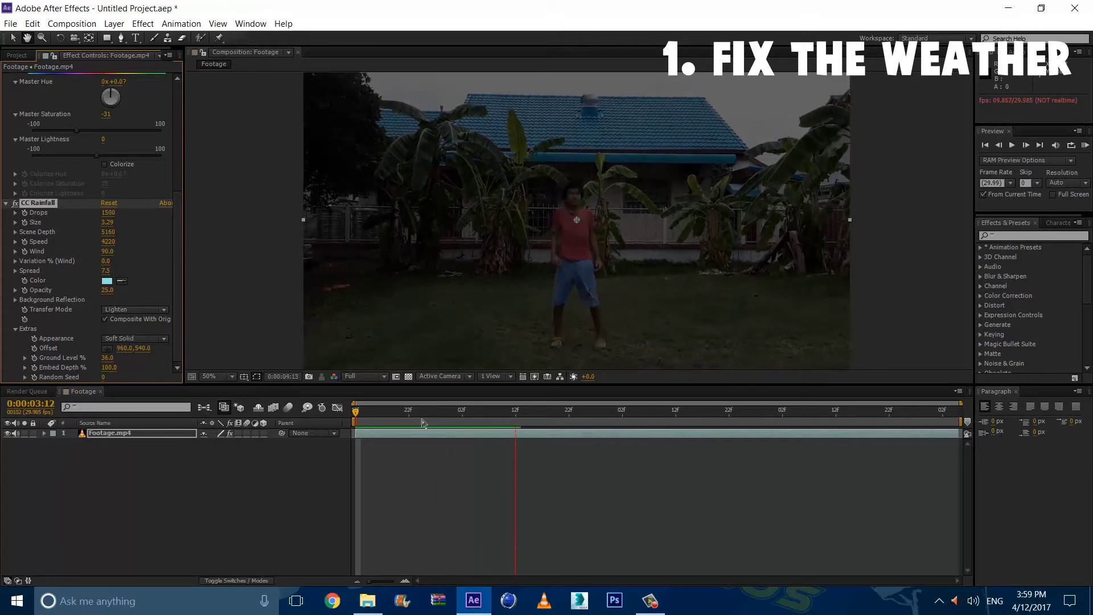
pyautogui.moveTo(393, 410); pyautogui.dragTo(326, 418)
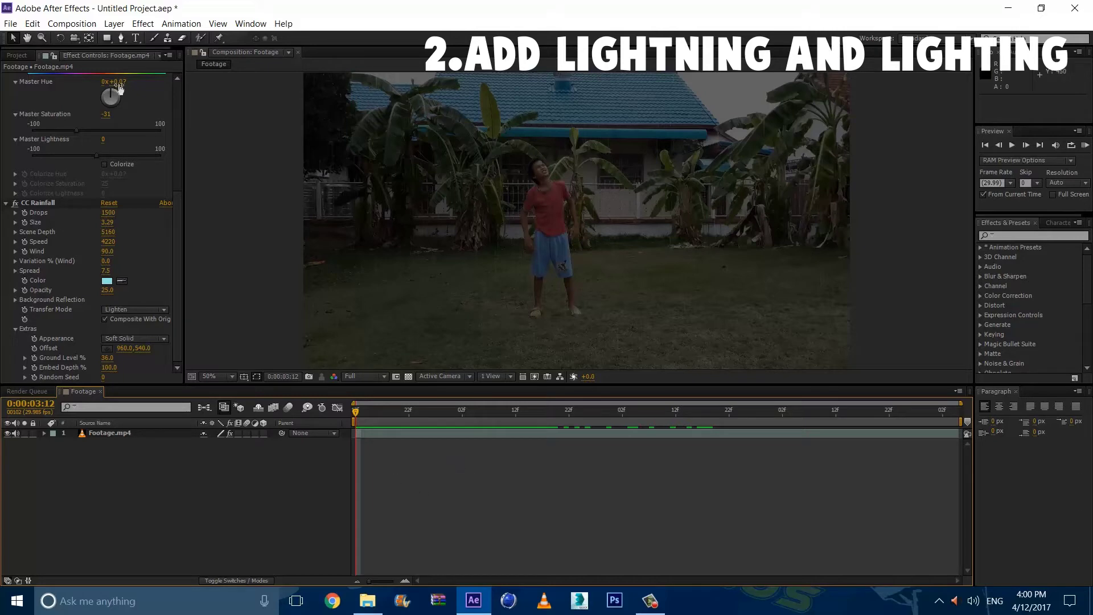
# Step: Create a black solid named Lightning above Footage.mp4 and hide it
pyautogui.click(113, 24)
pyautogui.moveTo(130, 39)
pyautogui.click(377, 53)
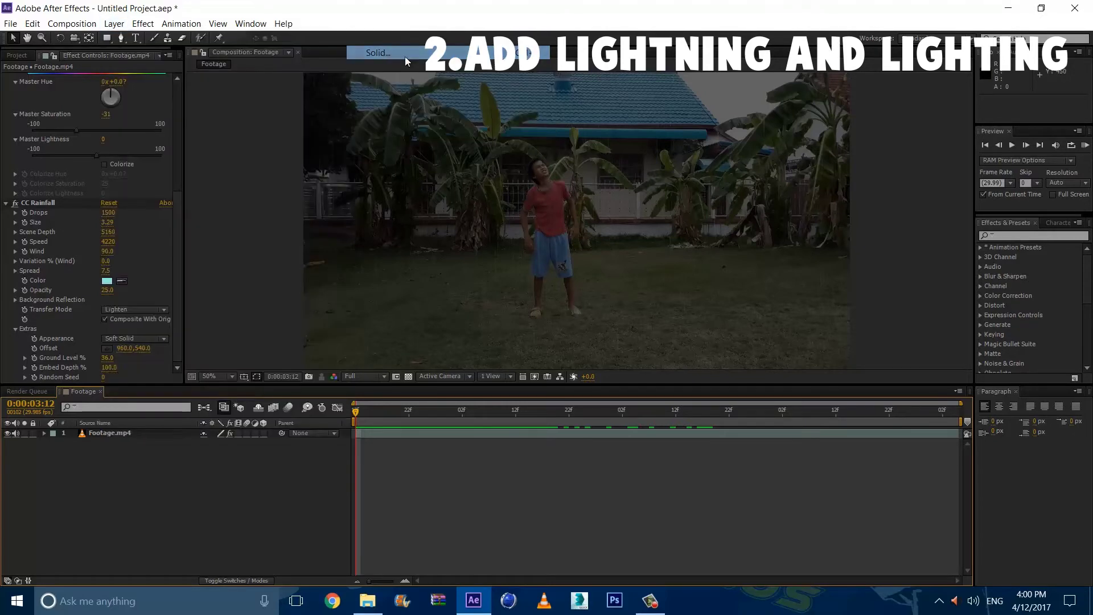
pyautogui.write('Lightning')
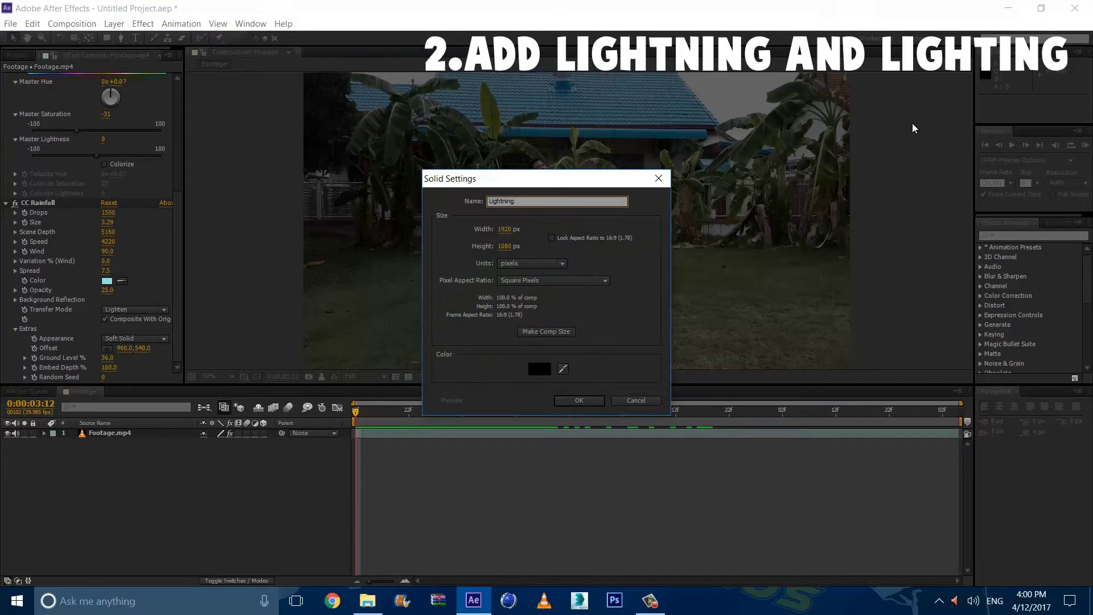
pyautogui.press('Return')
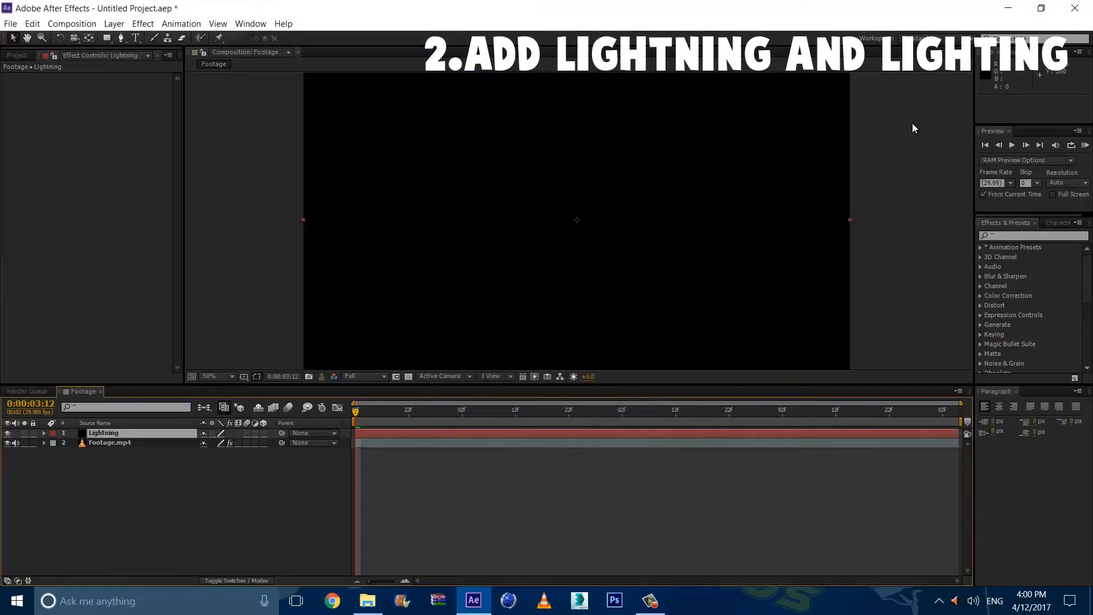
pyautogui.click(8, 434)
# Step: Move the Lightning layer's start to 0:00:04:07 and roughly cut its end near 0:00:04:26
pyautogui.moveTo(376, 415); pyautogui.dragTo(489, 412)
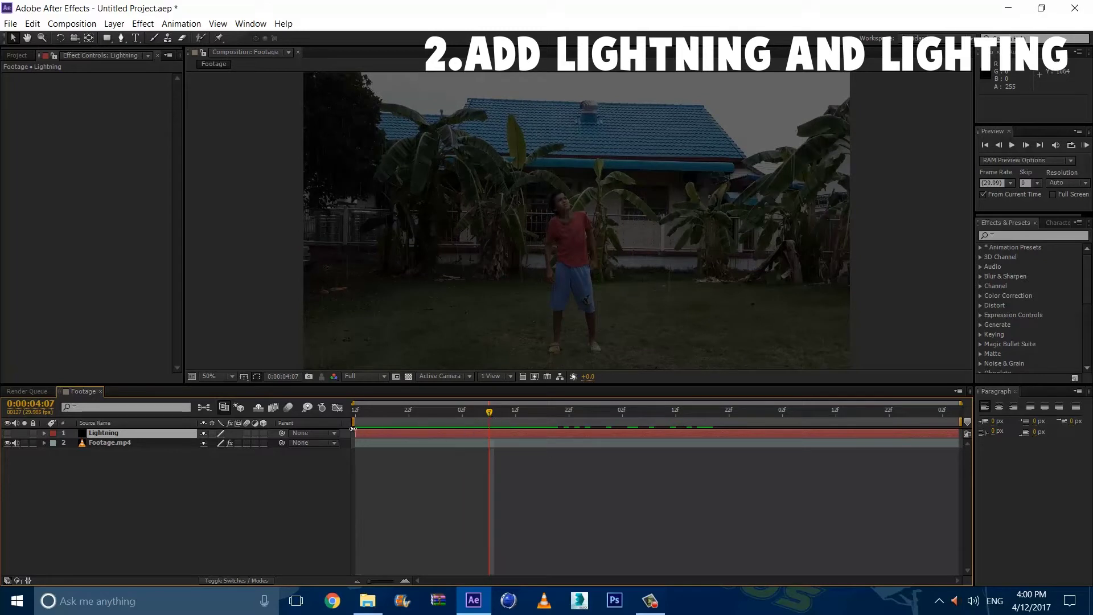
pyautogui.moveTo(353, 434); pyautogui.dragTo(449, 434)
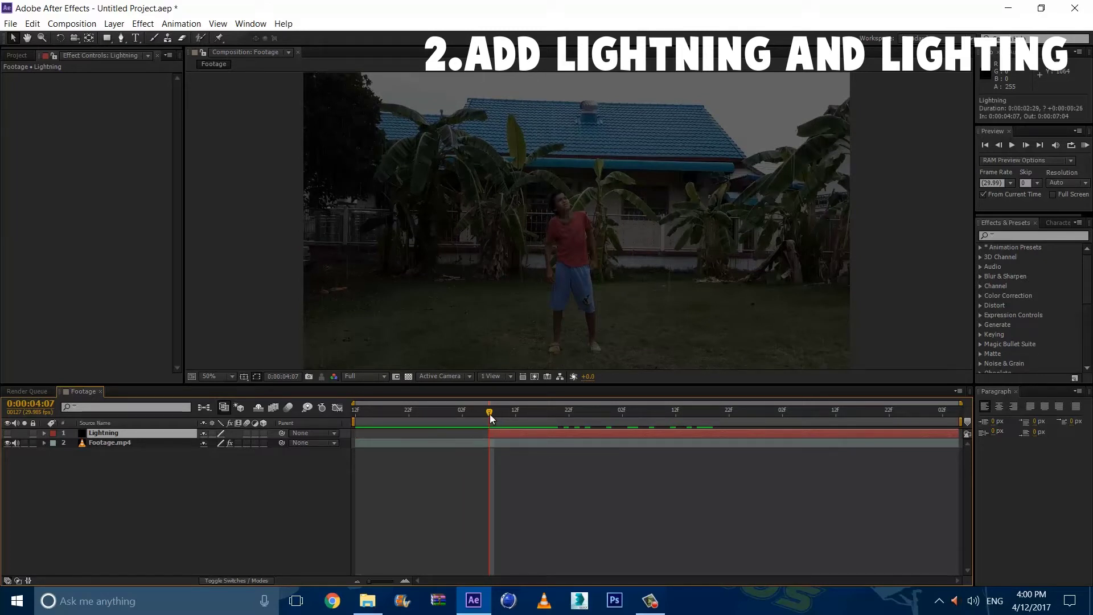
pyautogui.moveTo(490, 414); pyautogui.dragTo(570, 419)
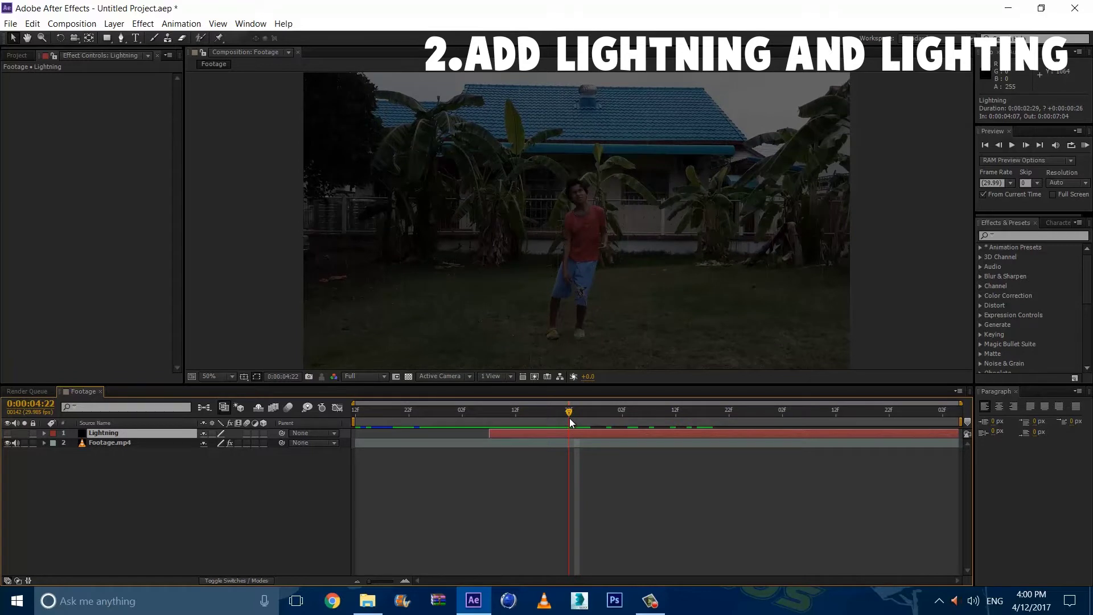
pyautogui.moveTo(960, 433); pyautogui.dragTo(582, 419)
# Step: Preview the strike, end the Lightning layer at 0:00:04:21, and make it visible again
pyautogui.click(470, 416)
pyautogui.press('space')
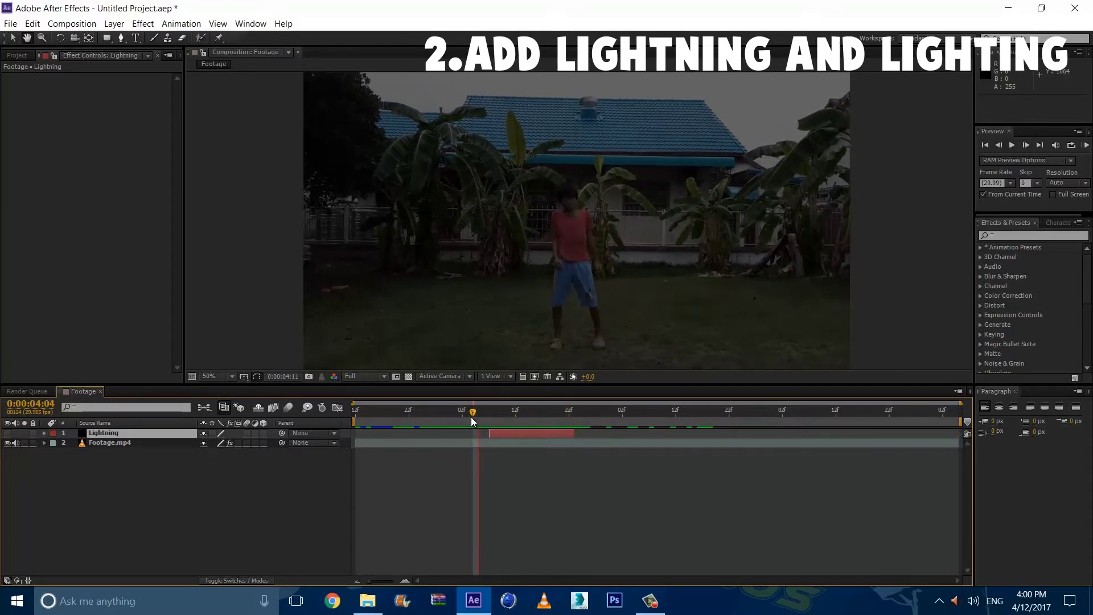
pyautogui.press('space')
pyautogui.hotkey('alt', ']')
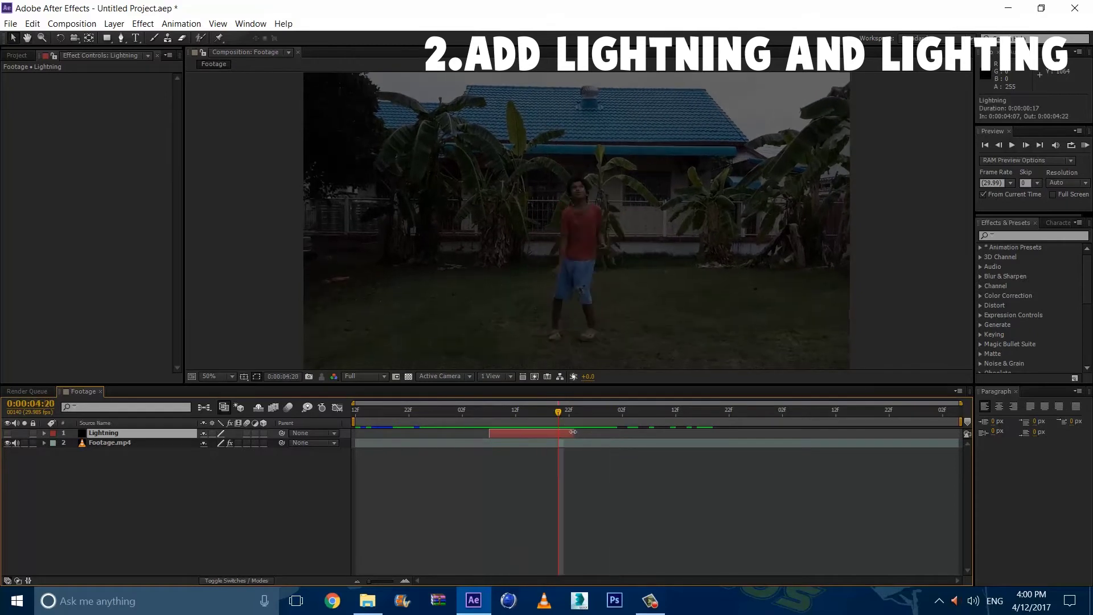
pyautogui.click(548, 418)
pyautogui.moveTo(547, 418); pyautogui.dragTo(486, 413)
pyautogui.click(8, 433)
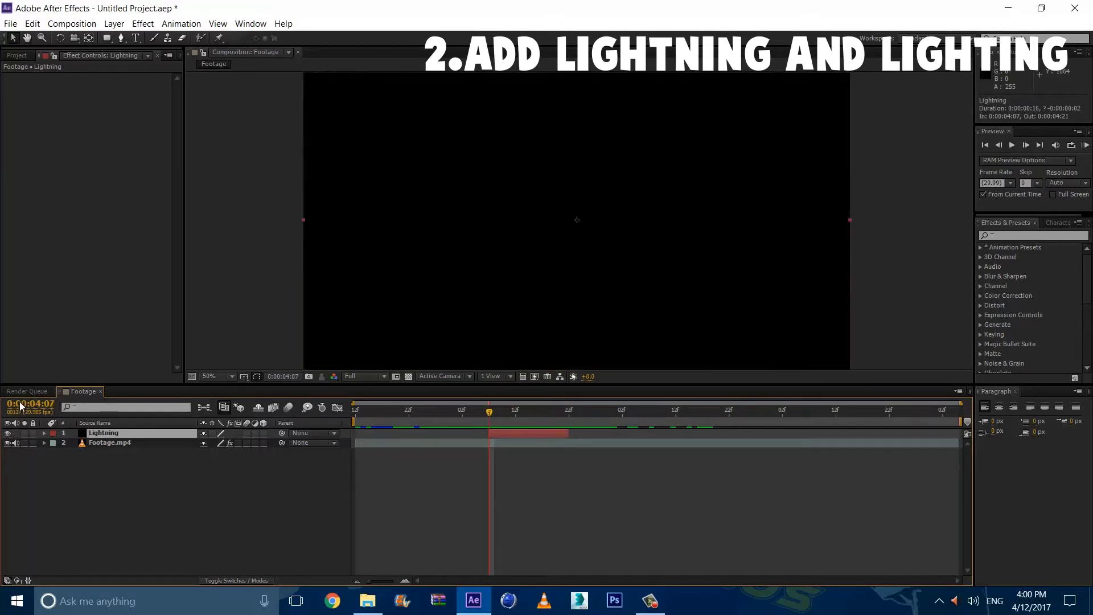
# Step: Apply Advanced Lightning to the Lightning solid with Lightning Type set to Strike
pyautogui.press(',')
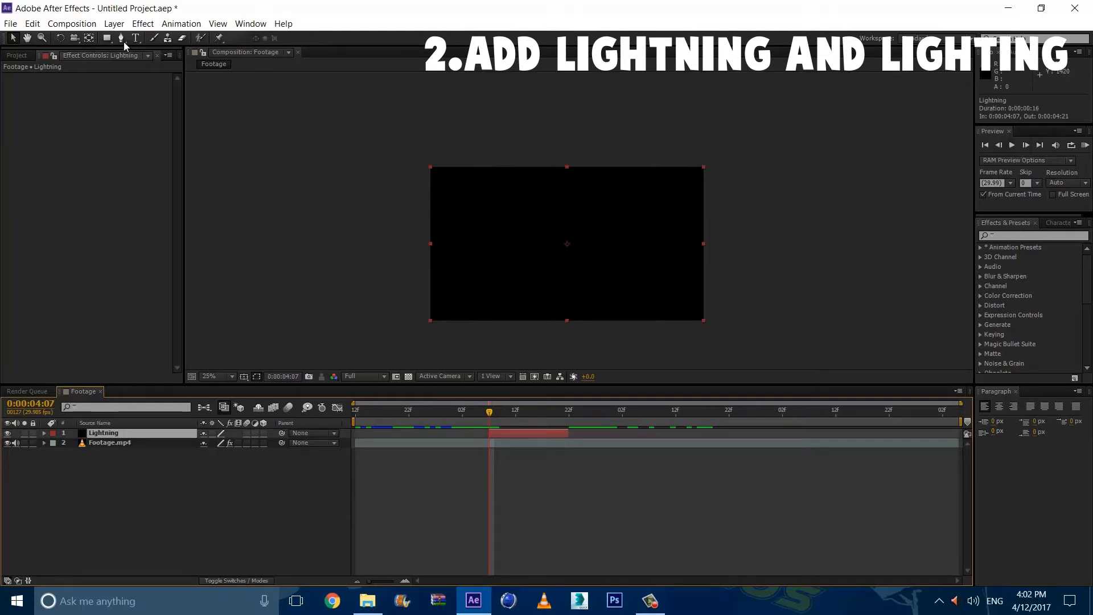
pyautogui.click(143, 23)
pyautogui.moveTo(191, 179)
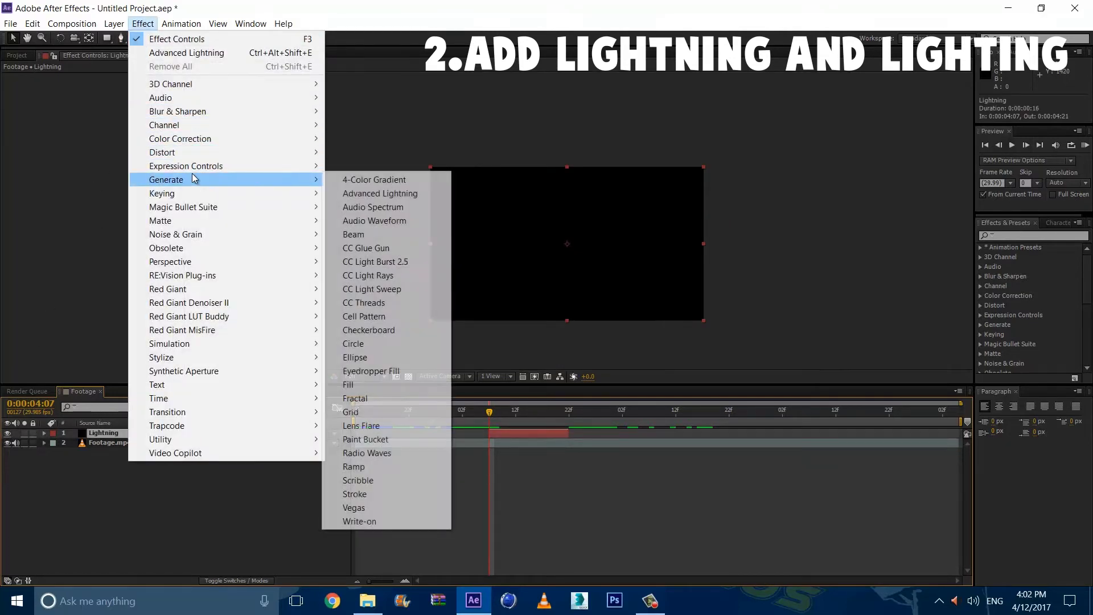
pyautogui.click(378, 193)
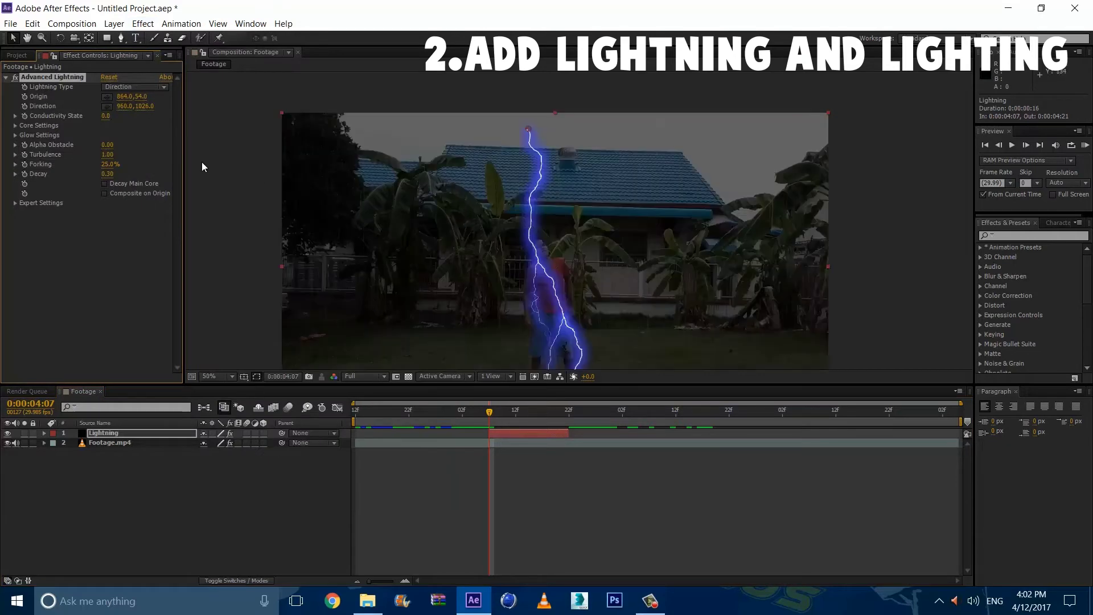
pyautogui.click(118, 87)
pyautogui.click(138, 115)
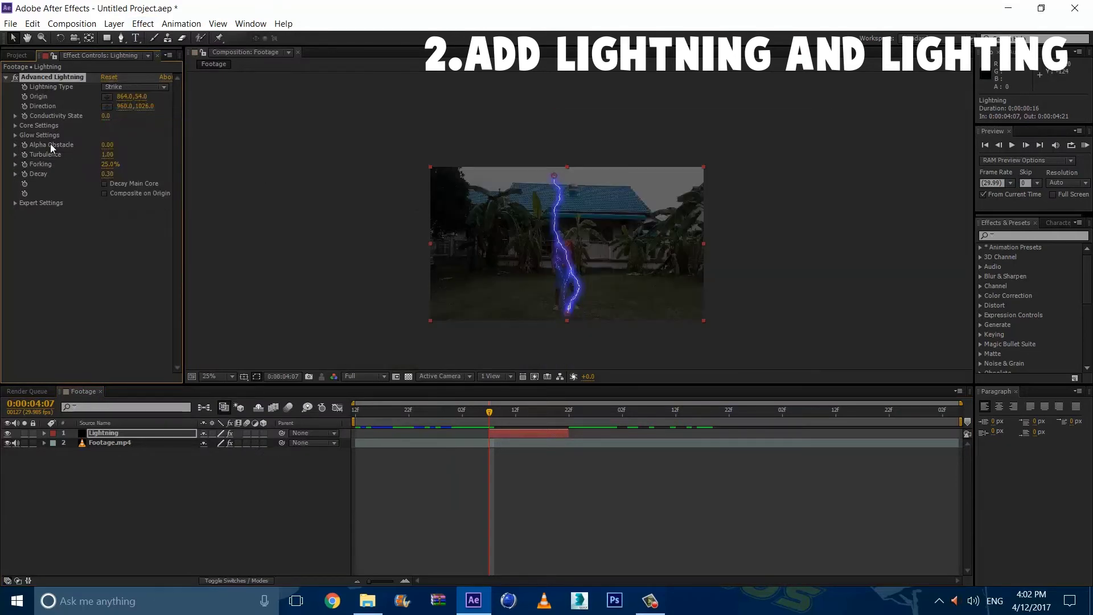
# Step: Set the lightning Glow Color to a pale cyan
pyautogui.click(15, 135)
pyautogui.click(107, 165)
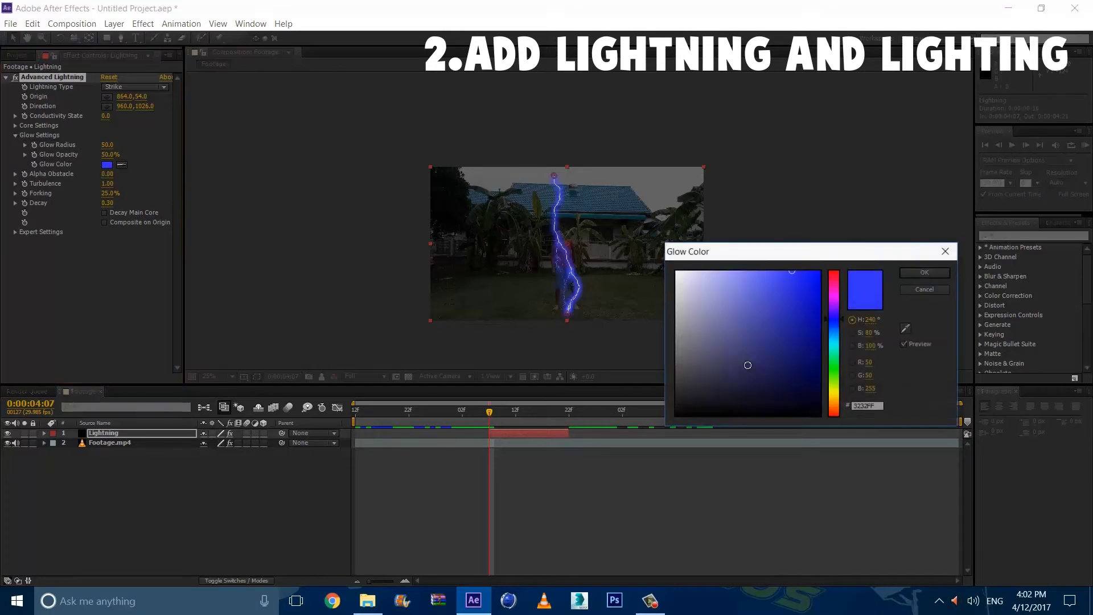
pyautogui.moveTo(830, 347); pyautogui.dragTo(808, 339)
pyautogui.moveTo(733, 301)
pyautogui.mouseDown()
pyautogui.moveTo(717, 276)
pyautogui.moveTo(728, 280)
pyautogui.mouseUp()
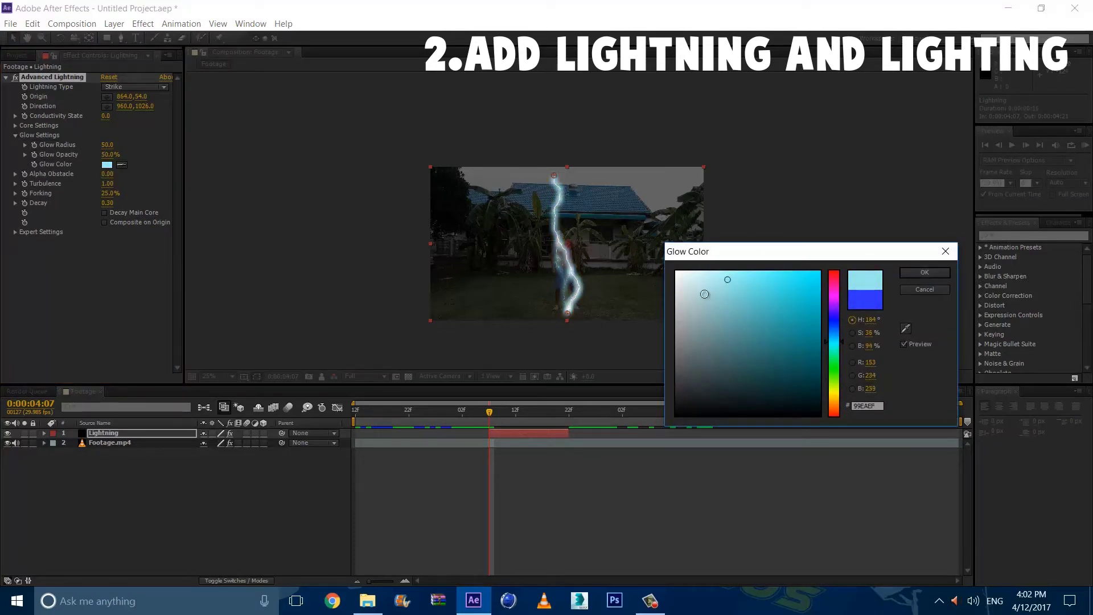
pyautogui.click(723, 276)
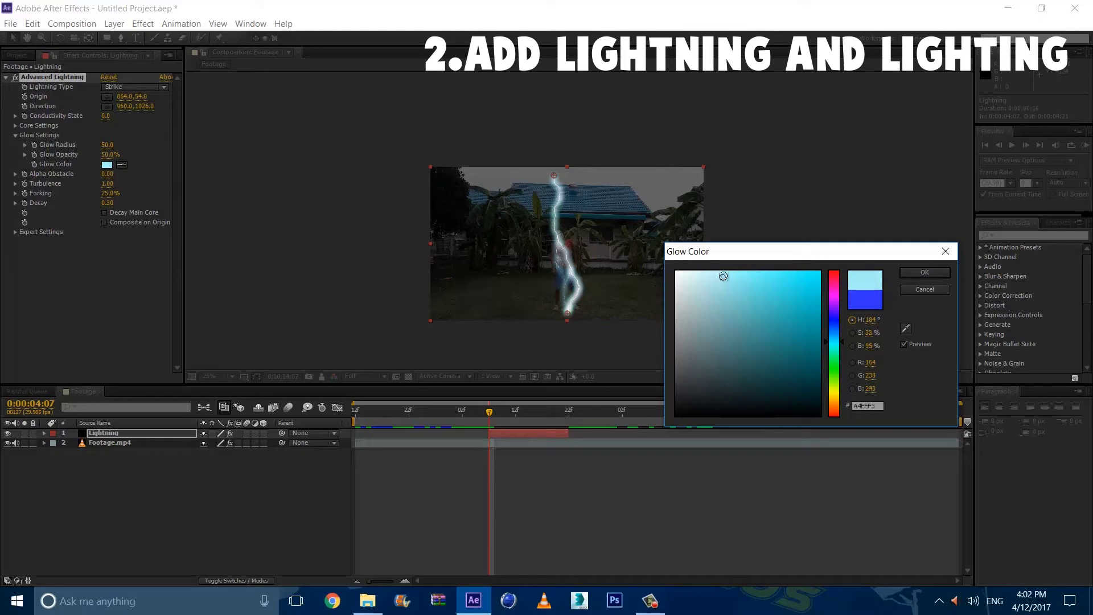
pyautogui.click(912, 273)
pyautogui.press('.')
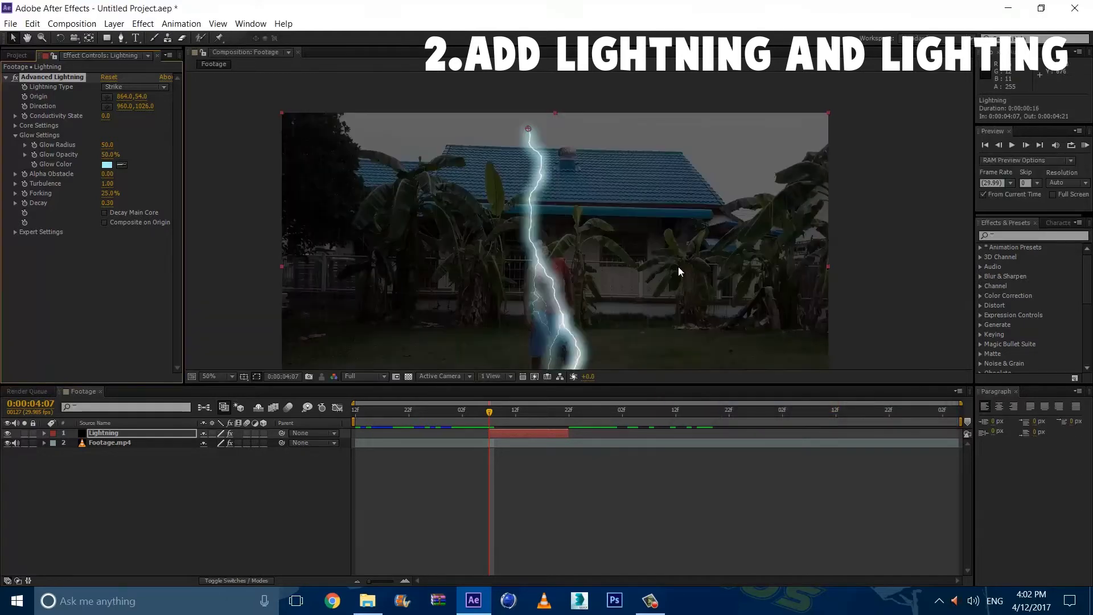
# Step: Raise Core Radius to 17.2 and Glow Radius to 72.9
pyautogui.click(15, 126)
pyautogui.moveTo(116, 134); pyautogui.dragTo(981, 116)
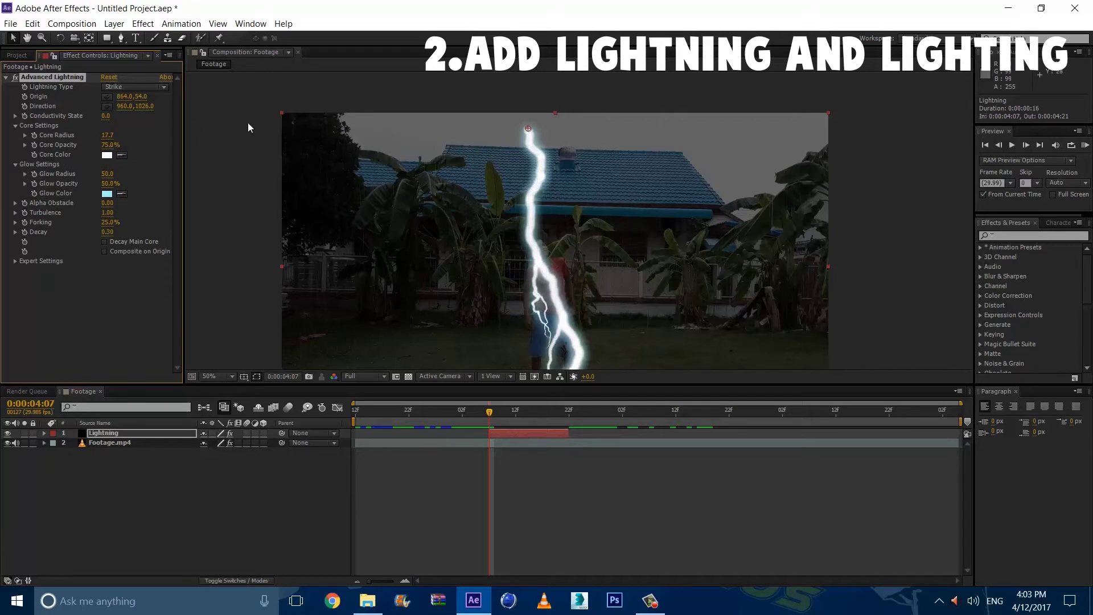
pyautogui.moveTo(190, 137); pyautogui.dragTo(40, 161)
pyautogui.moveTo(138, 170); pyautogui.dragTo(222, 171)
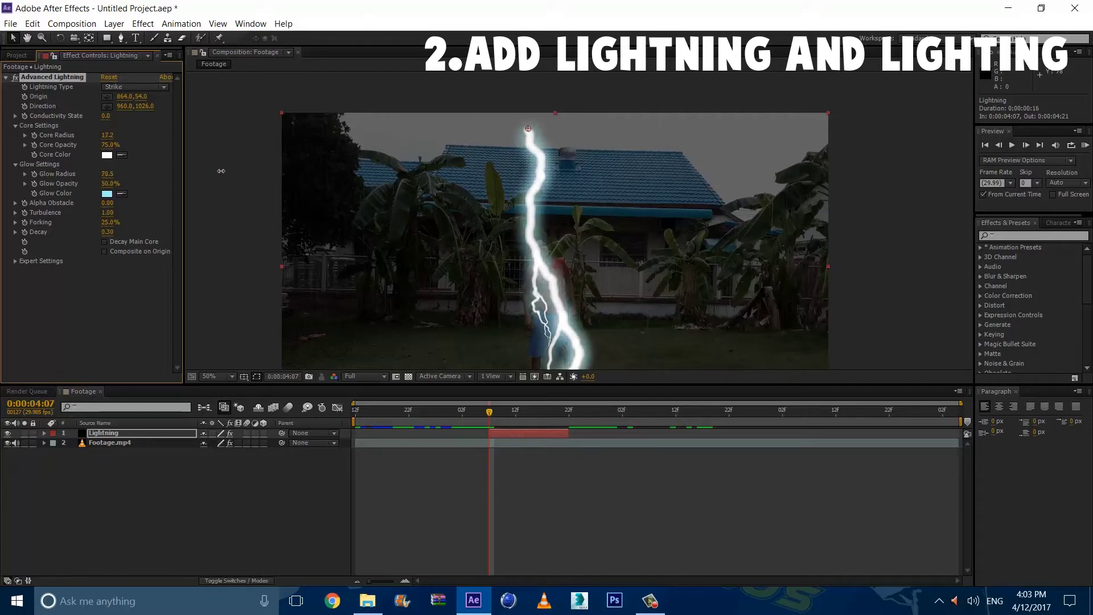
pyautogui.scroll(-2, 368, 172)
pyautogui.scroll(2, 556, 236)
pyautogui.scroll(-2, 610, 155)
pyautogui.scroll(1, 596, 208)
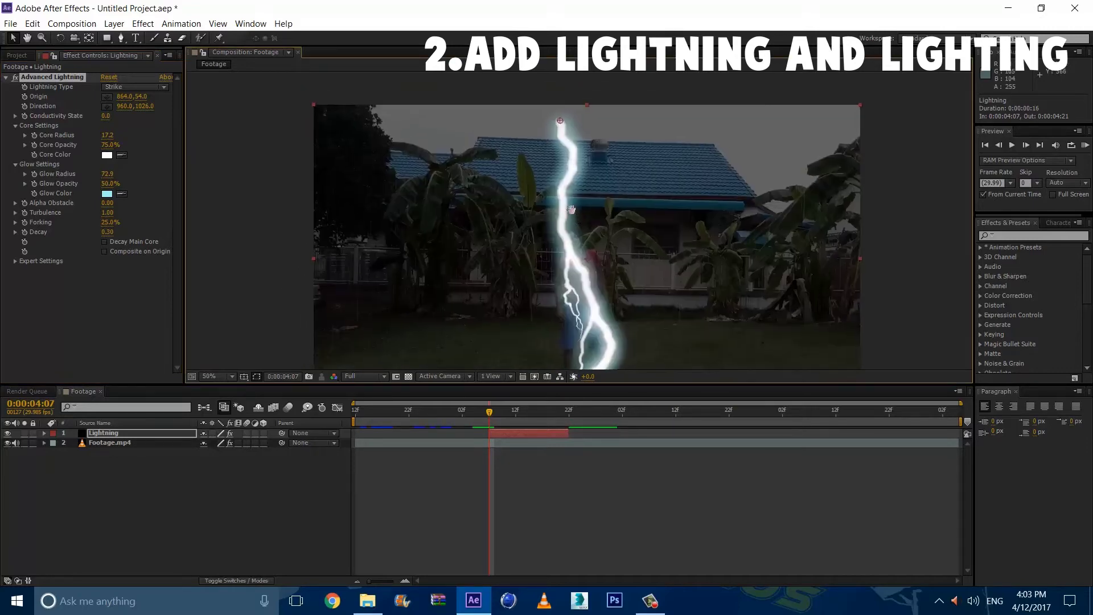
pyautogui.scroll(-1, 572, 166)
pyautogui.moveTo(569, 166); pyautogui.dragTo(573, 128)
pyautogui.hotkey('ctrl', 'z')
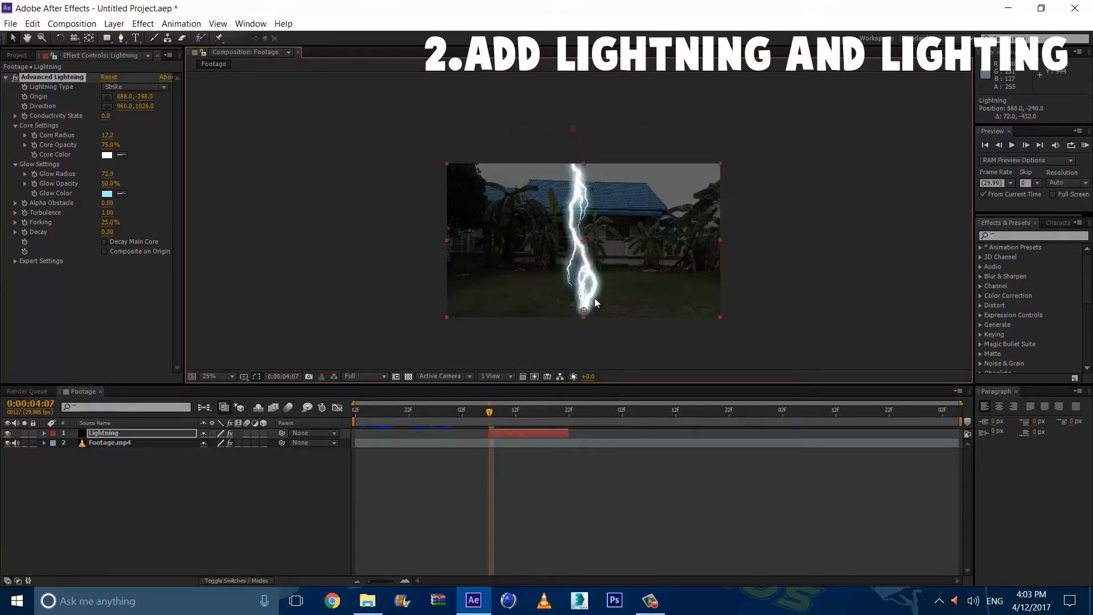
# Step: Keyframe the bolt's end point near the roof, then bring it down to the ground a frame later
pyautogui.scroll(1, 590, 292)
pyautogui.scroll(1, 596, 310)
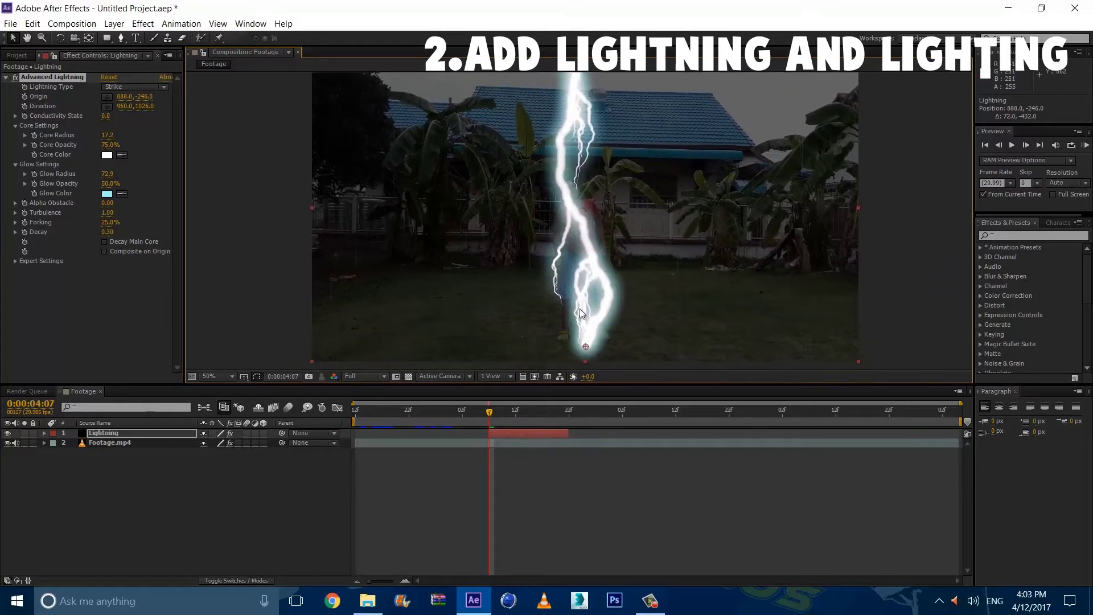
pyautogui.moveTo(586, 348); pyautogui.dragTo(572, 121)
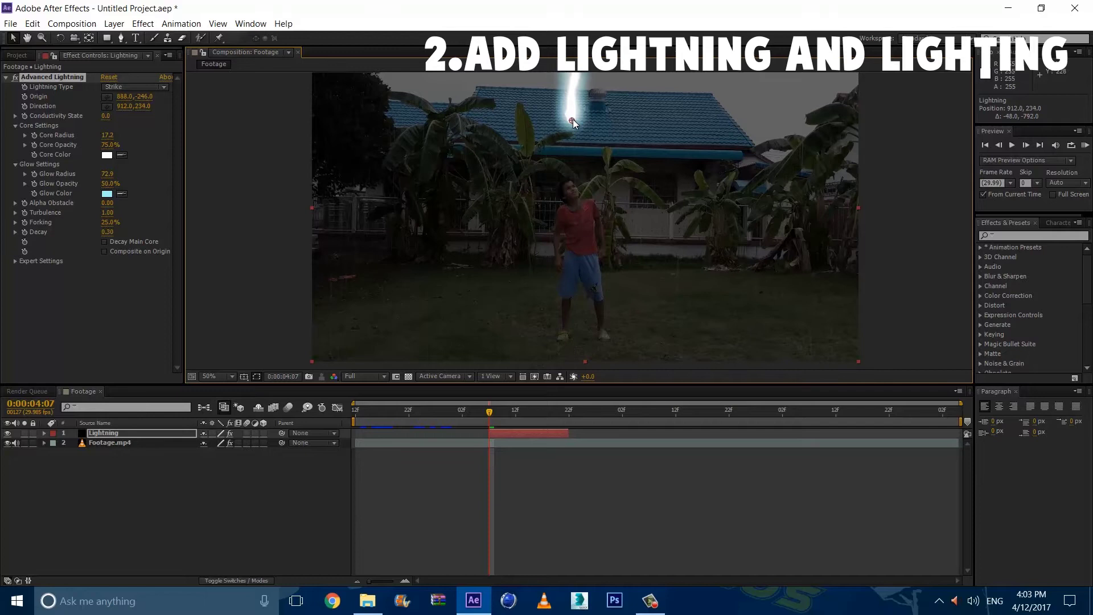
pyautogui.click(25, 101)
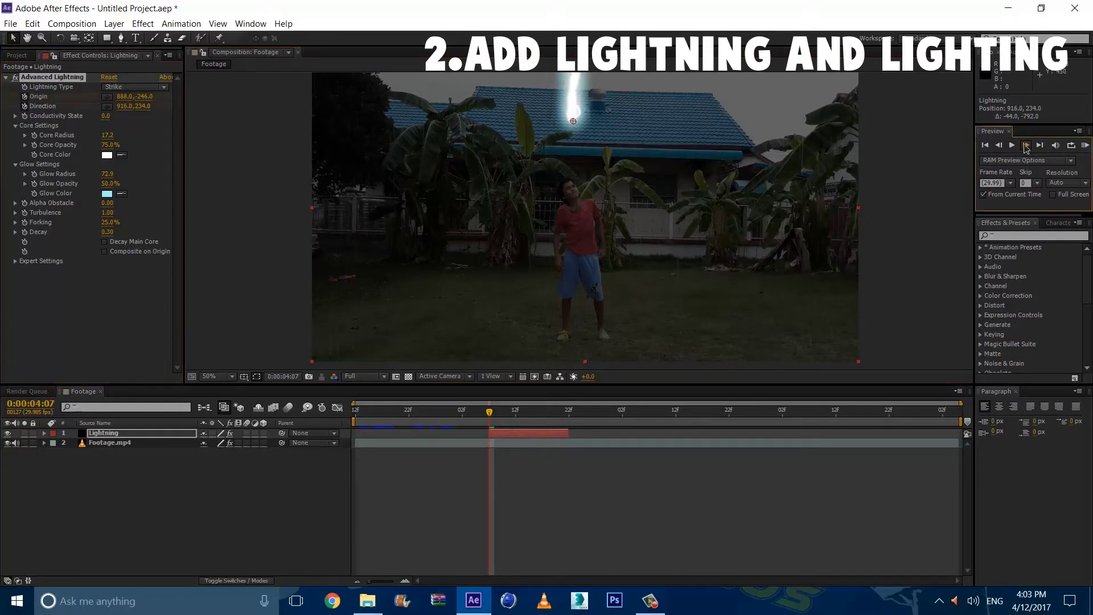
pyautogui.press('pagedown')
pyautogui.scroll(-2, 575, 219)
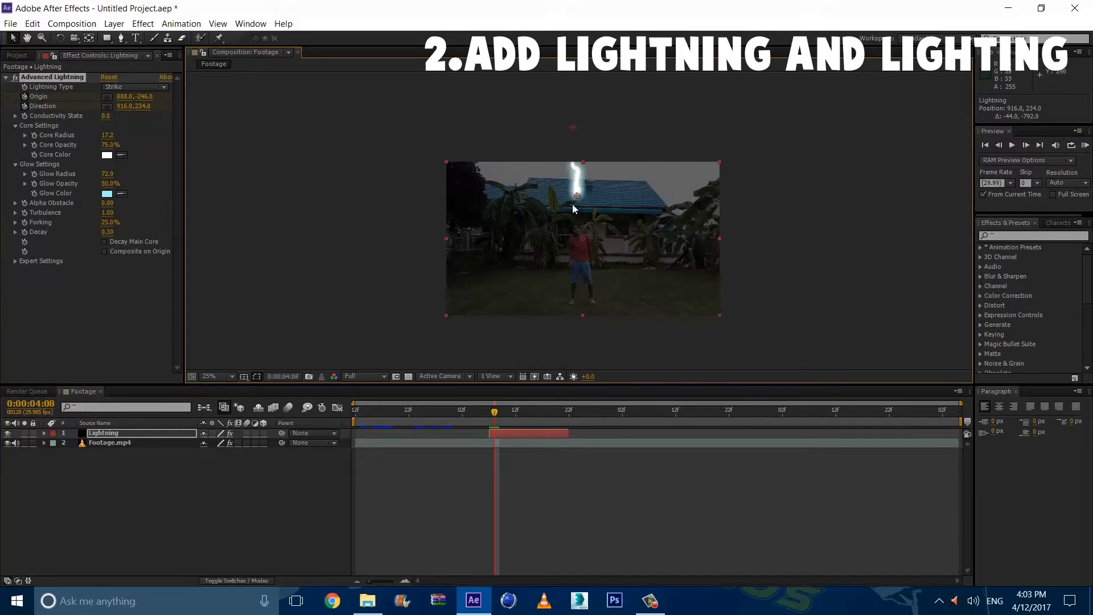
pyautogui.scroll(2, 576, 219)
pyautogui.moveTo(564, 126); pyautogui.dragTo(574, 340)
pyautogui.moveTo(515, 410); pyautogui.dragTo(566, 410)
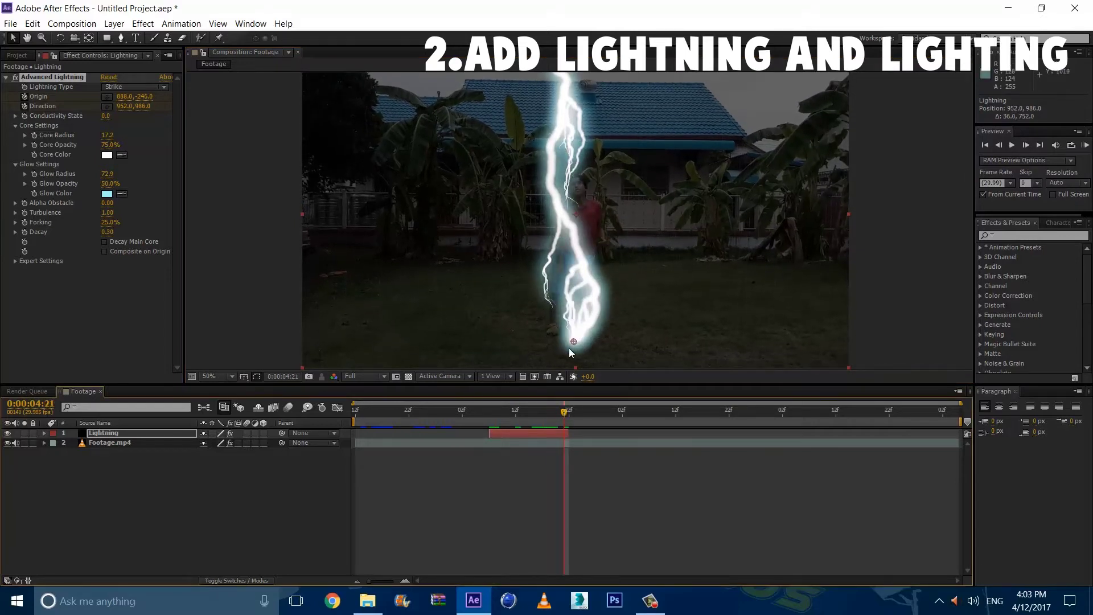
# Step: Move the bolt's starting point down near the actor and step back to 0:00:04:20
pyautogui.scroll(-3, 582, 229)
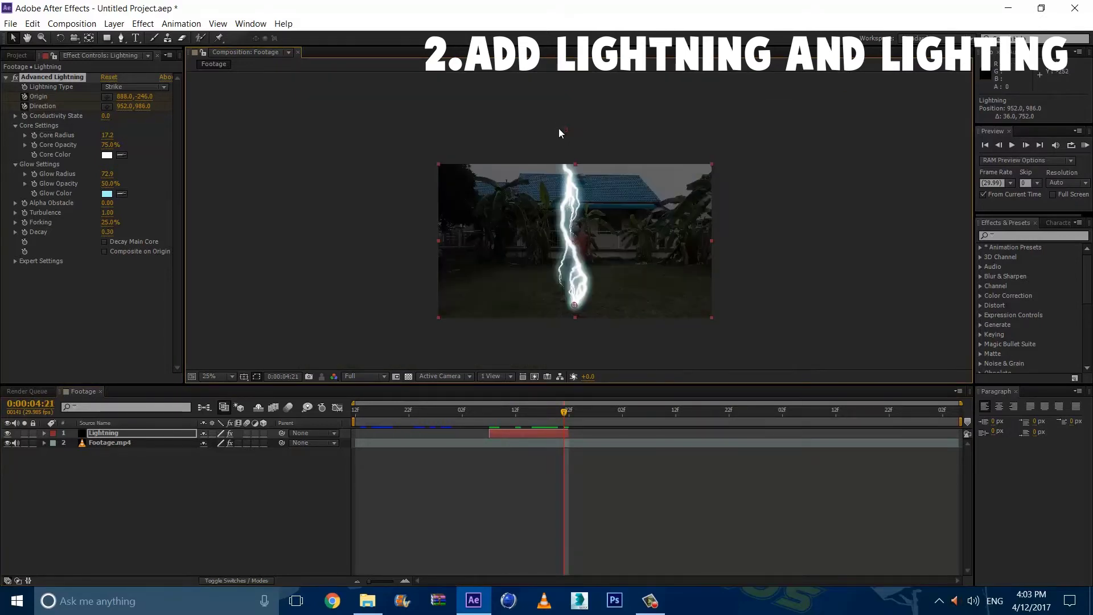
pyautogui.moveTo(563, 127); pyautogui.dragTo(571, 278)
pyautogui.scroll(3, 579, 297)
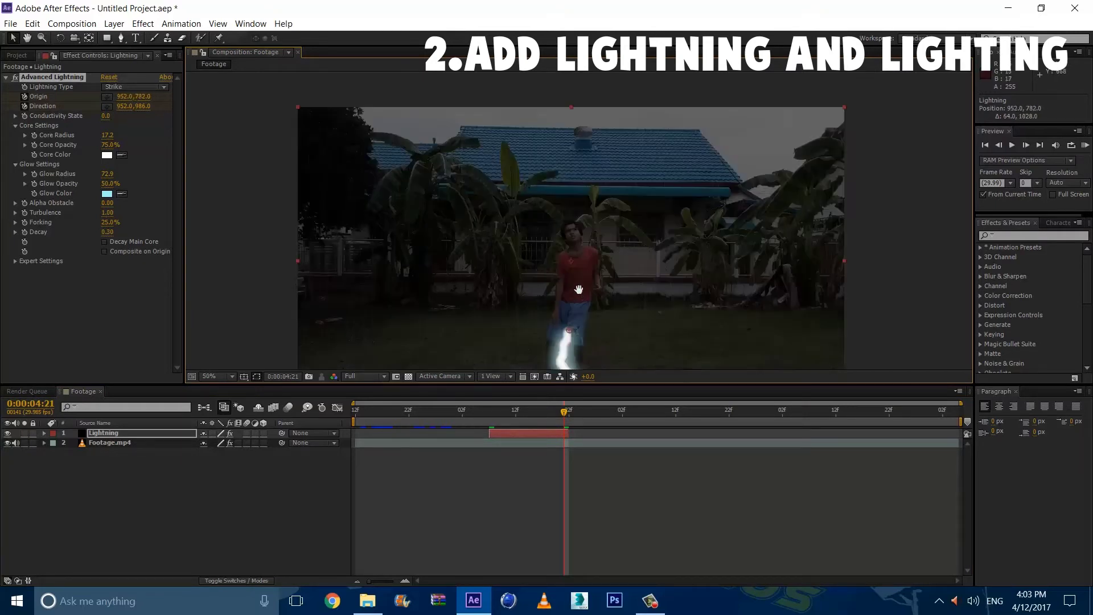
pyautogui.moveTo(557, 336); pyautogui.dragTo(568, 221)
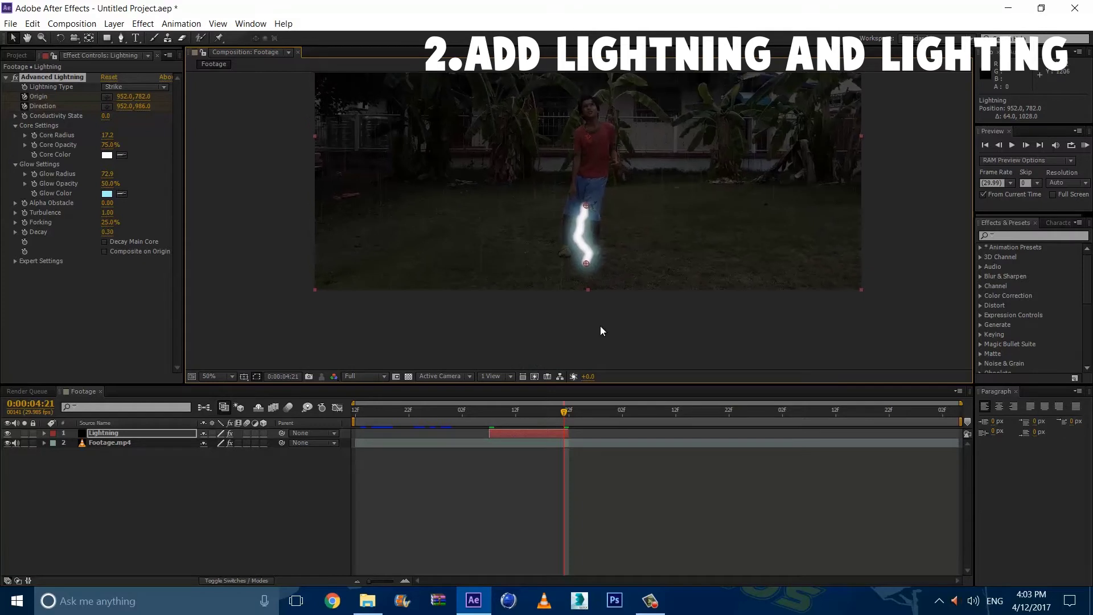
pyautogui.moveTo(610, 159); pyautogui.dragTo(565, 98)
pyautogui.click(998, 146)
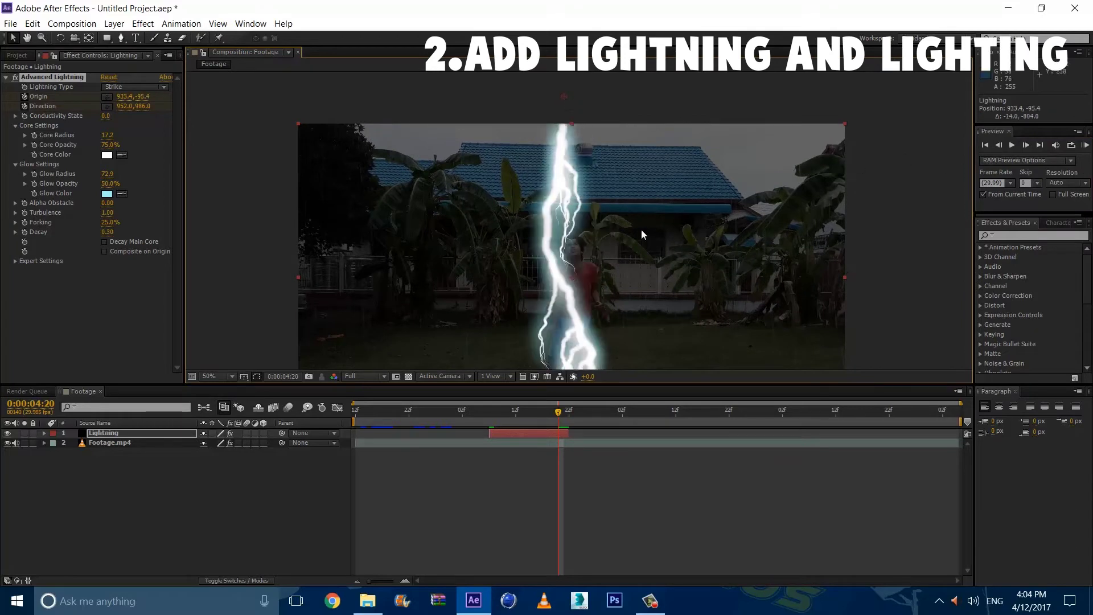
# Step: Preview the strike and place the bolt's end point onto the actor where it lands
pyautogui.press(',')
pyautogui.press(',')
pyautogui.click(482, 415)
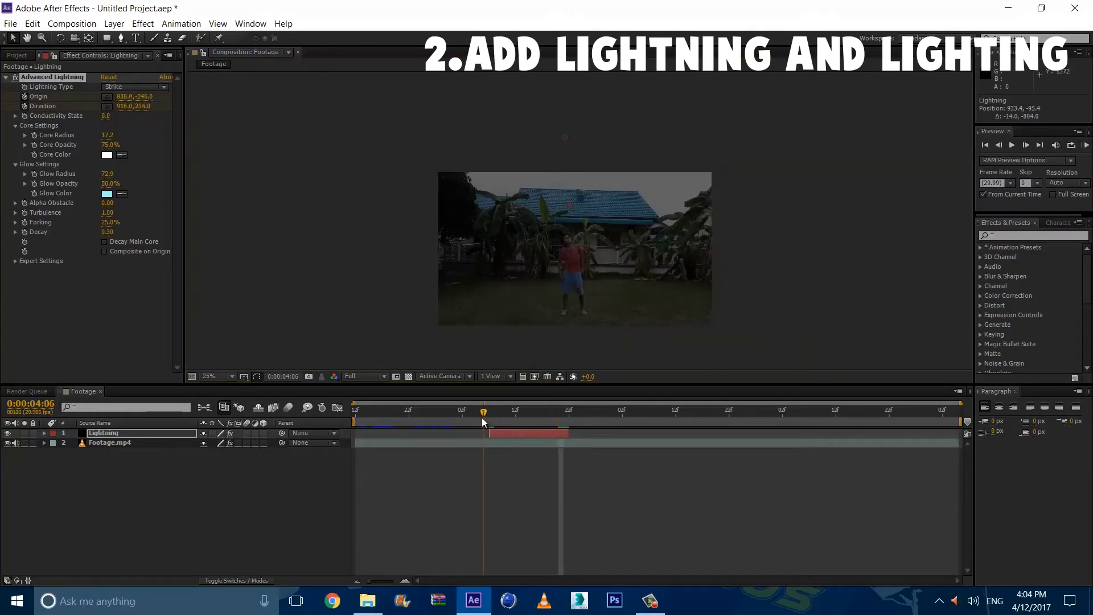
pyautogui.press('space')
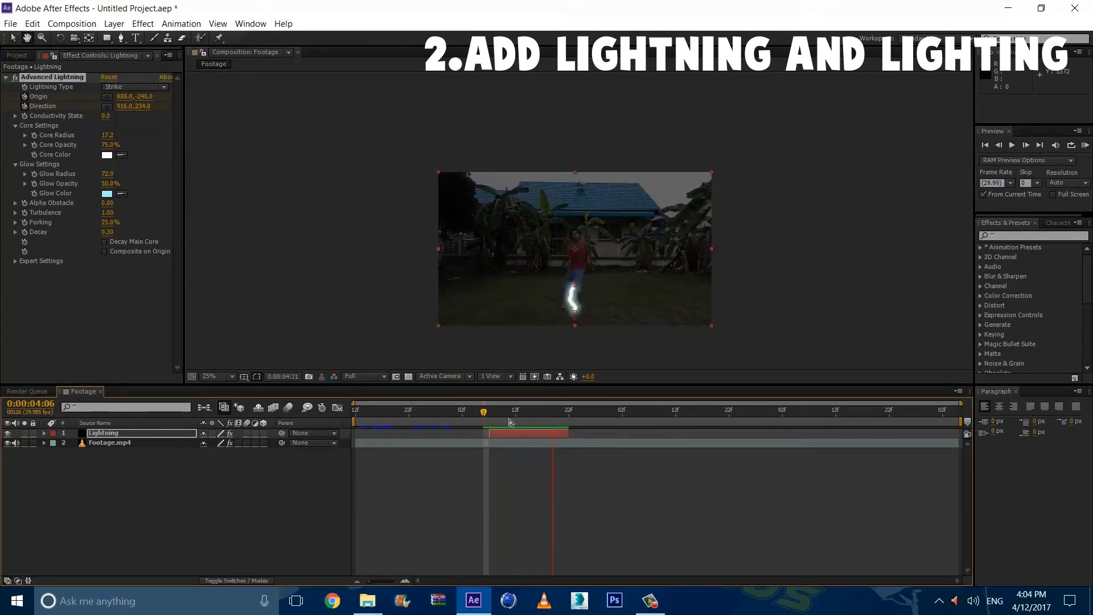
pyautogui.click(533, 418)
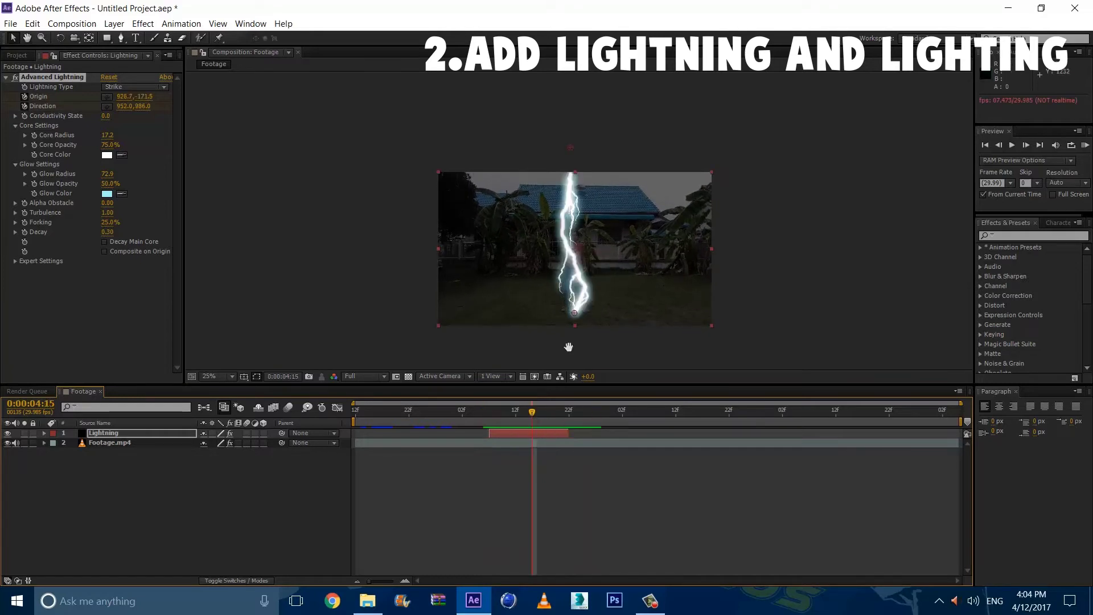
pyautogui.scroll(2, 568, 345)
pyautogui.moveTo(566, 358); pyautogui.dragTo(567, 354)
pyautogui.moveTo(545, 405); pyautogui.dragTo(494, 420)
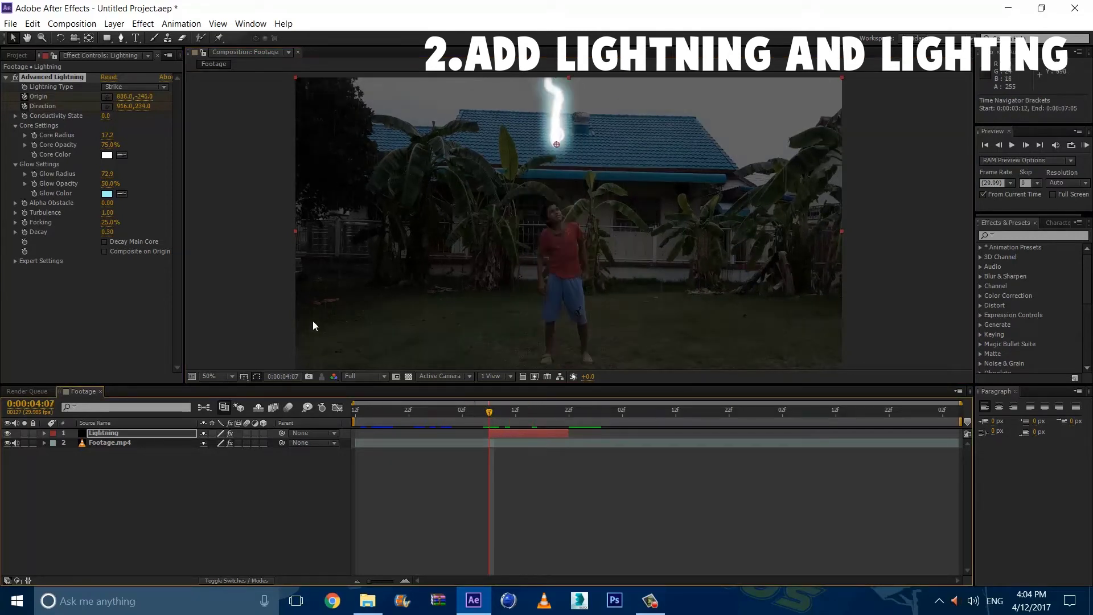
# Step: Raise the lightning's Conductivity State to about 92 at the end of the strike
pyautogui.click(26, 119)
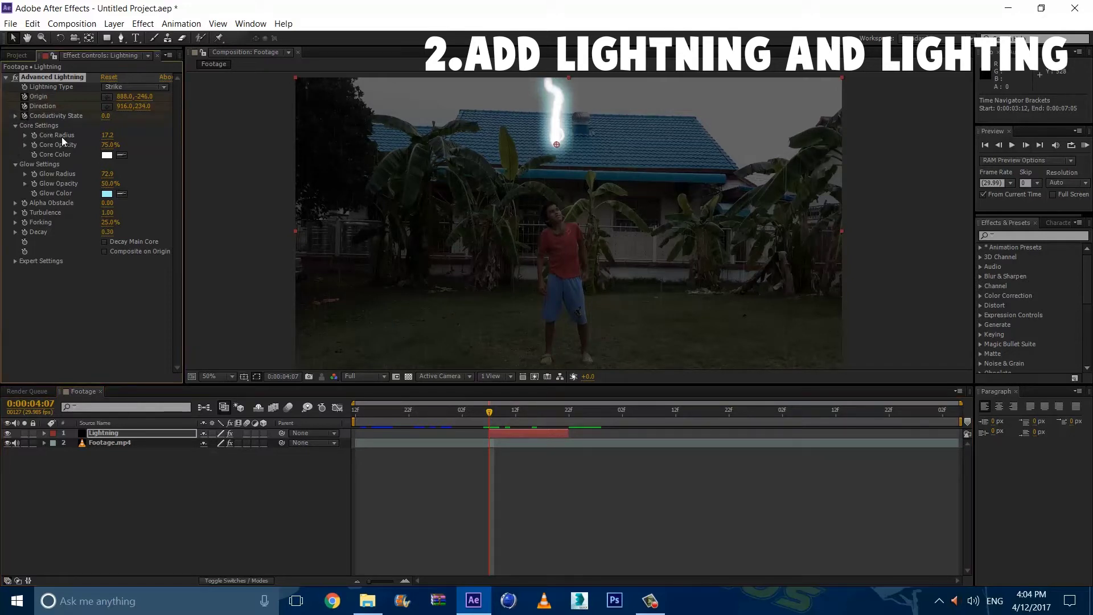
pyautogui.moveTo(520, 411); pyautogui.dragTo(565, 411)
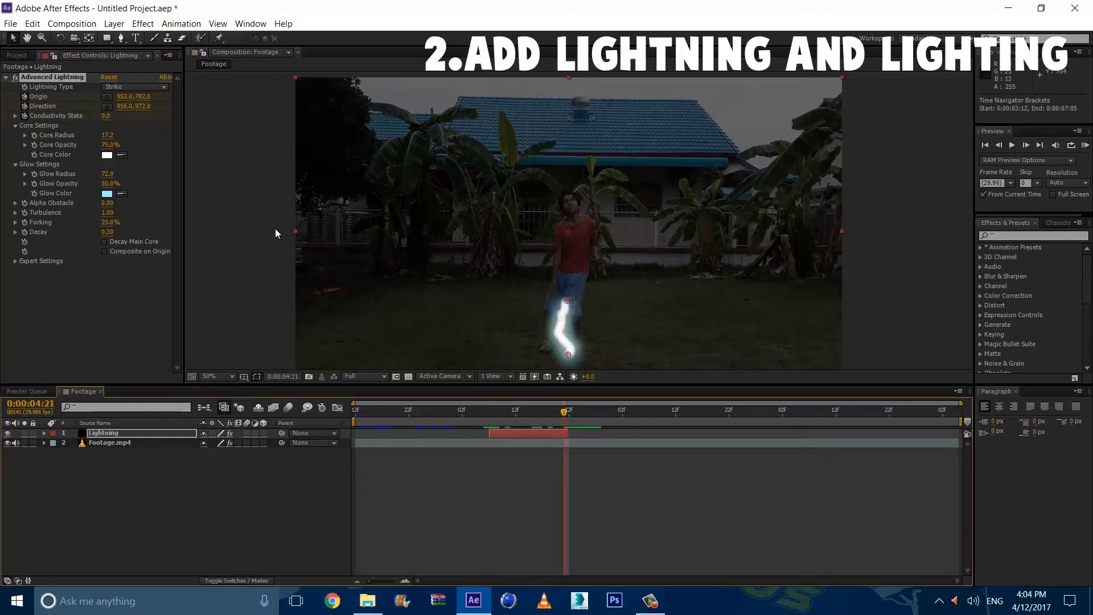
pyautogui.moveTo(185, 121); pyautogui.dragTo(626, 115)
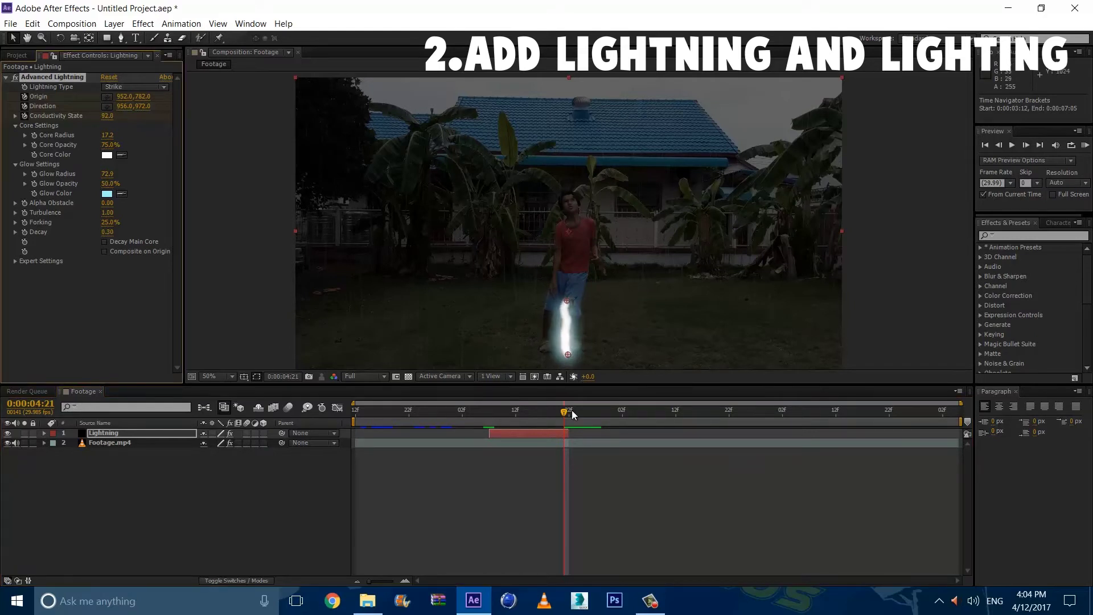
# Step: Preview the strike from its start, then return to frame 0:00:04:07
pyautogui.moveTo(565, 417); pyautogui.dragTo(485, 414)
pyautogui.press('space')
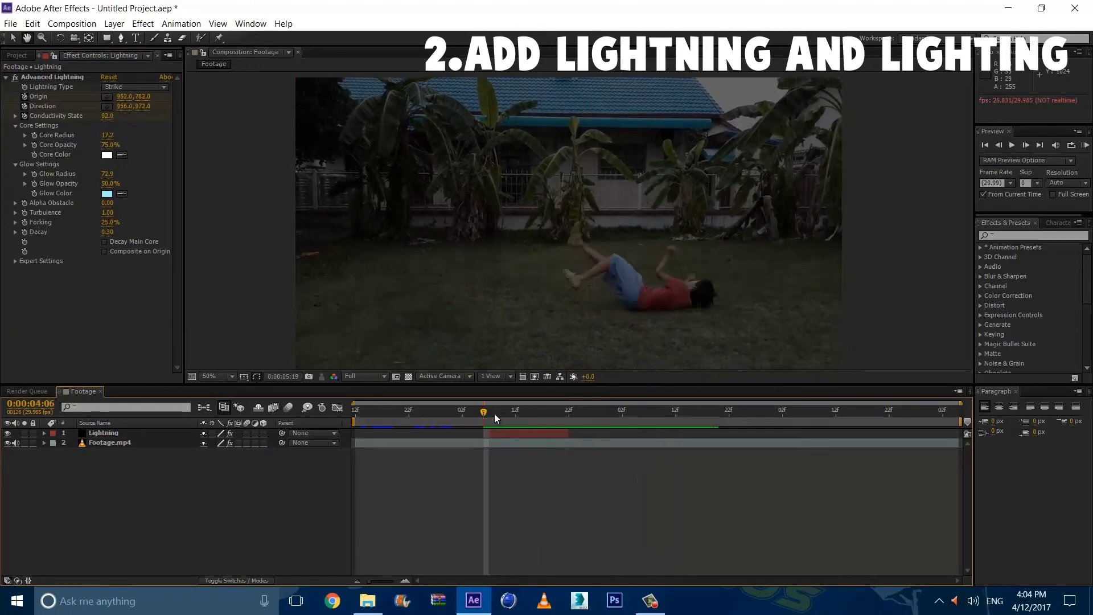
pyautogui.press('space')
pyautogui.click(489, 409)
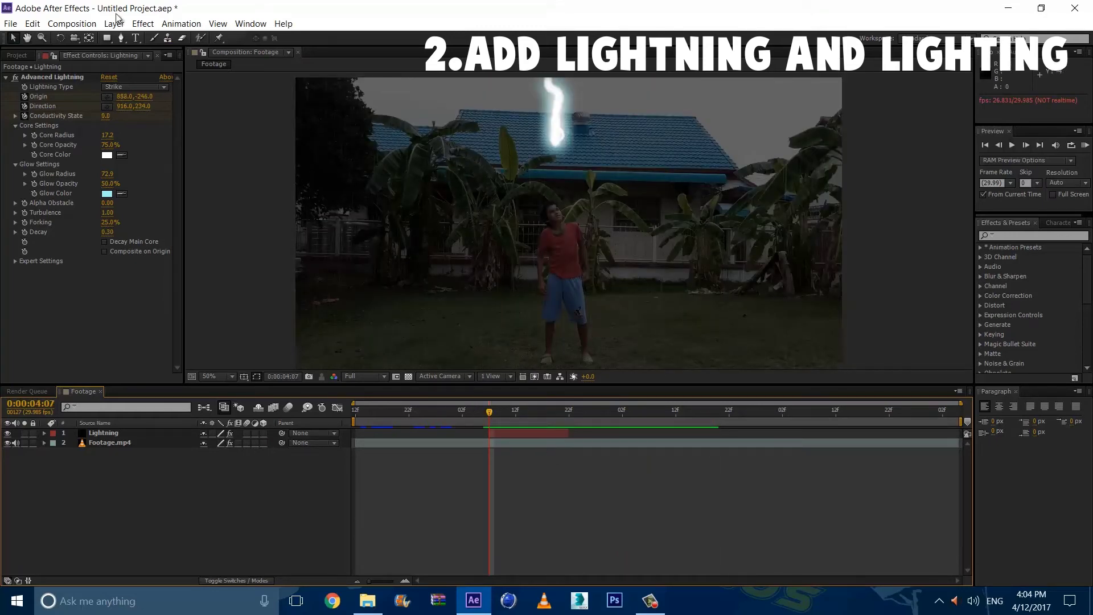
# Step: Add a new adjustment layer to the Footage comp via Layer > New
pyautogui.click(114, 23)
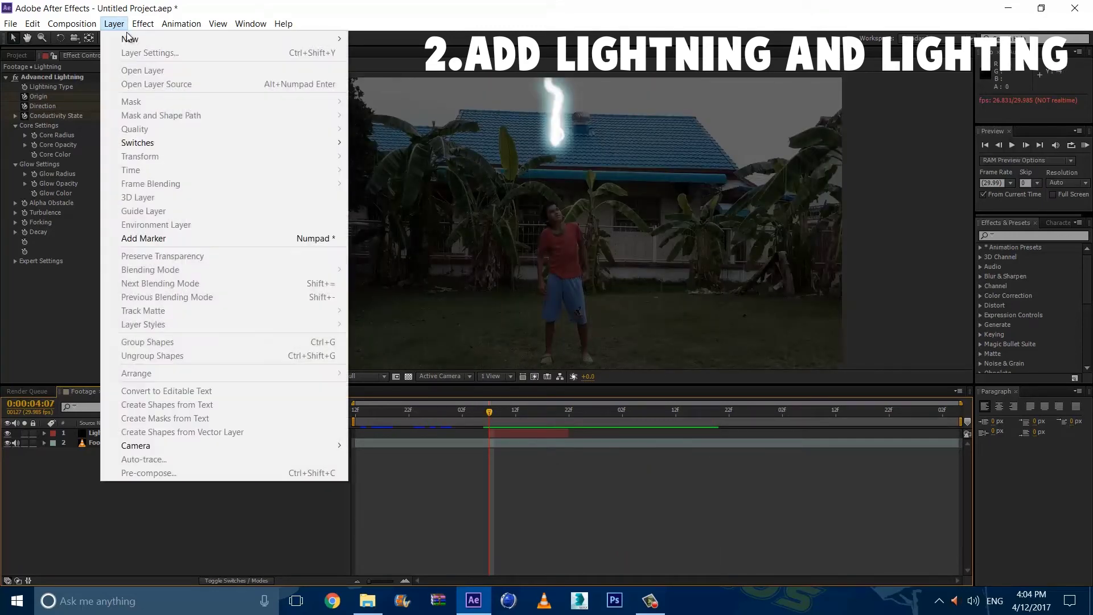
pyautogui.moveTo(134, 40)
pyautogui.click(435, 122)
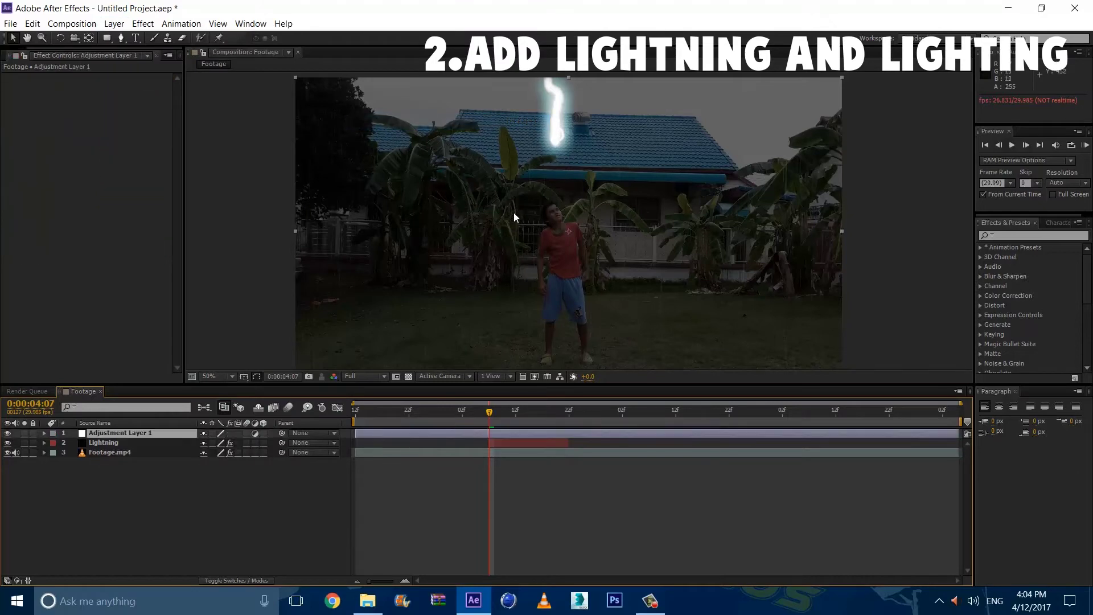
# Step: Start a Pen-tool mask tracing down and up the actor's legs
pyautogui.click(121, 38)
pyautogui.scroll(3, 610, 306)
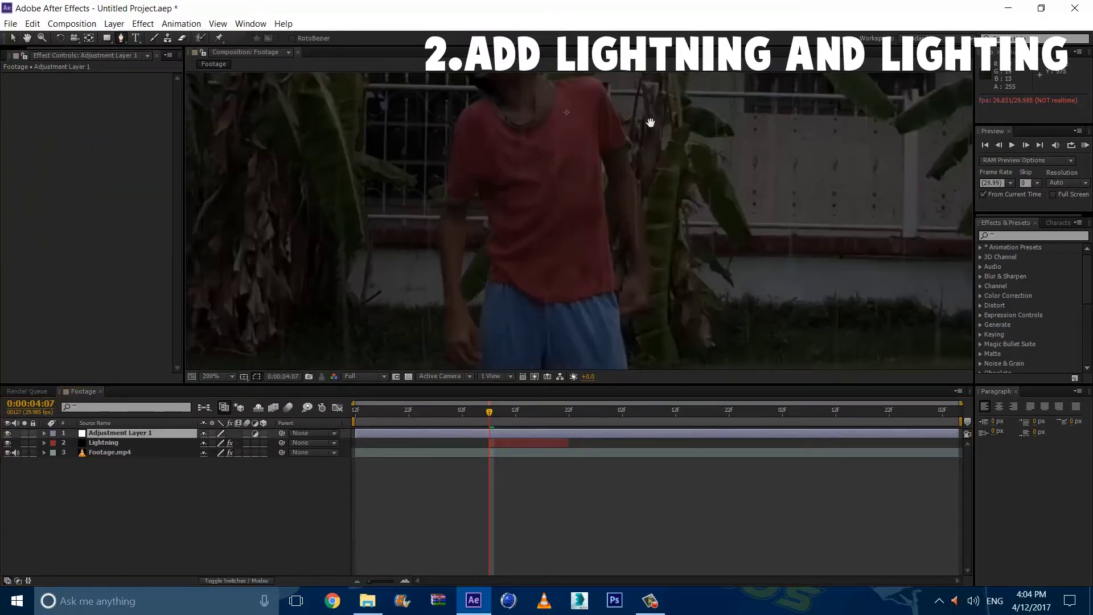
pyautogui.scroll(-1, 680, 193)
pyautogui.scroll(-2, 582, 245)
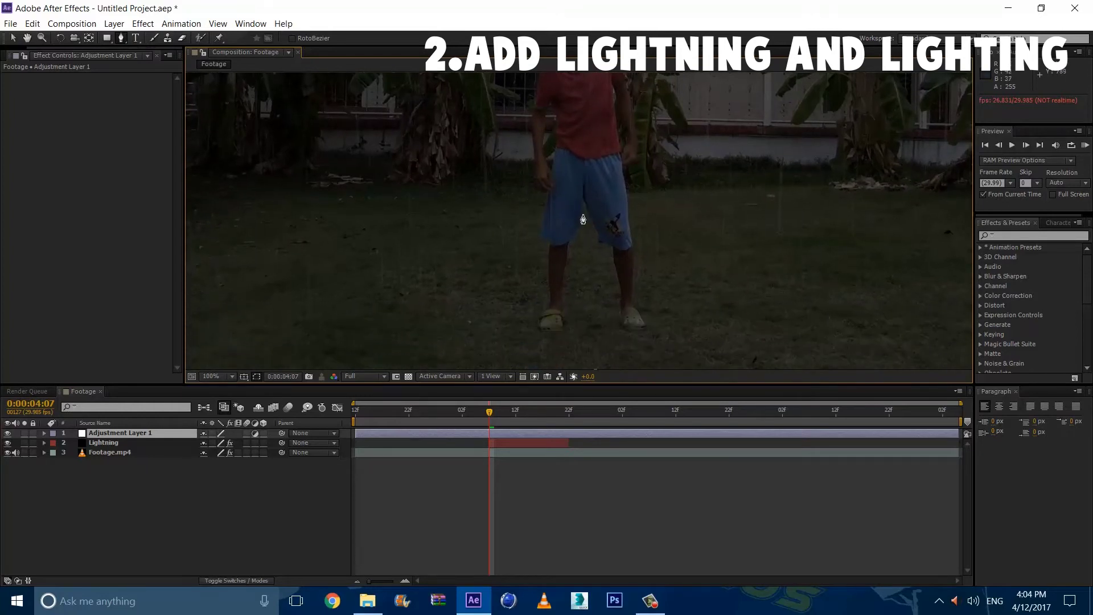
pyautogui.click(583, 205)
pyautogui.click(582, 217)
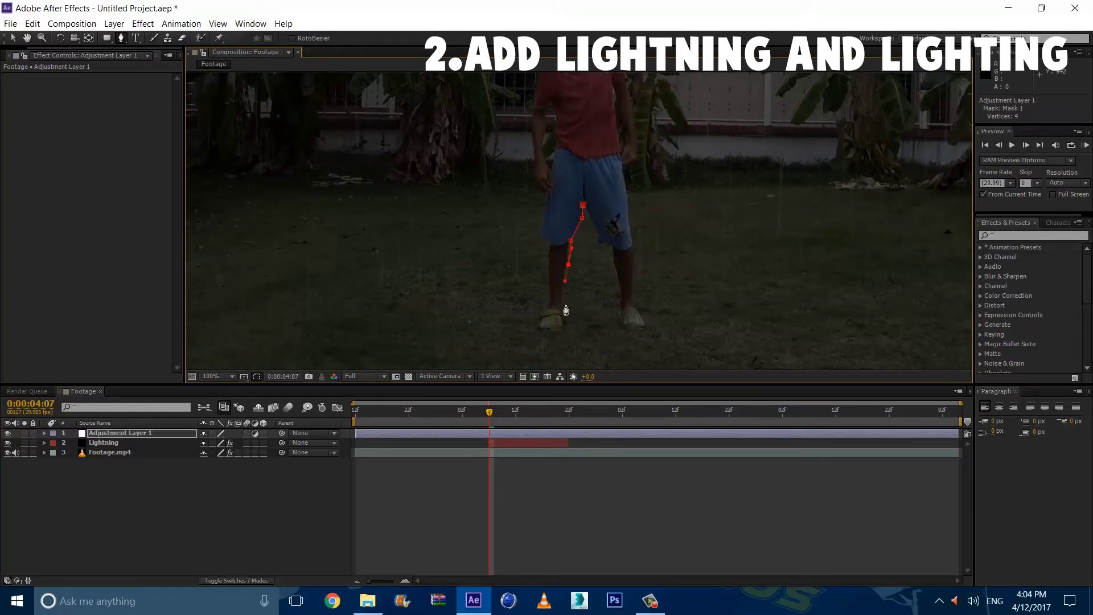
pyautogui.click(564, 326)
pyautogui.click(548, 239)
pyautogui.click(546, 210)
pyautogui.click(538, 176)
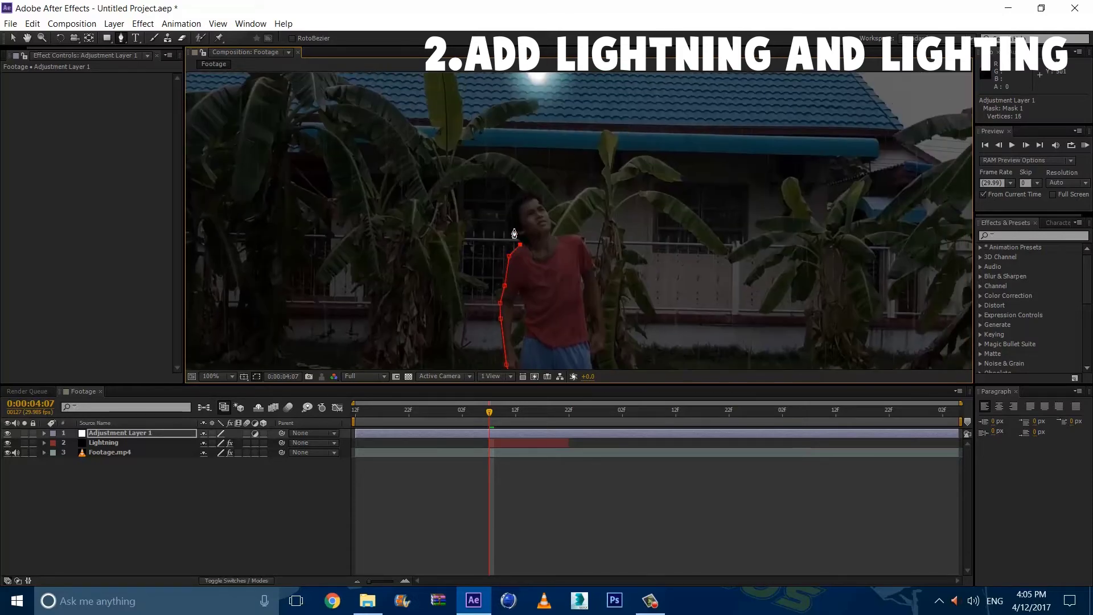
# Step: Continue the mask around the head, shoulder and right arm, then close it
pyautogui.click(513, 227)
pyautogui.click(513, 201)
pyautogui.click(543, 203)
pyautogui.click(552, 235)
pyautogui.click(577, 235)
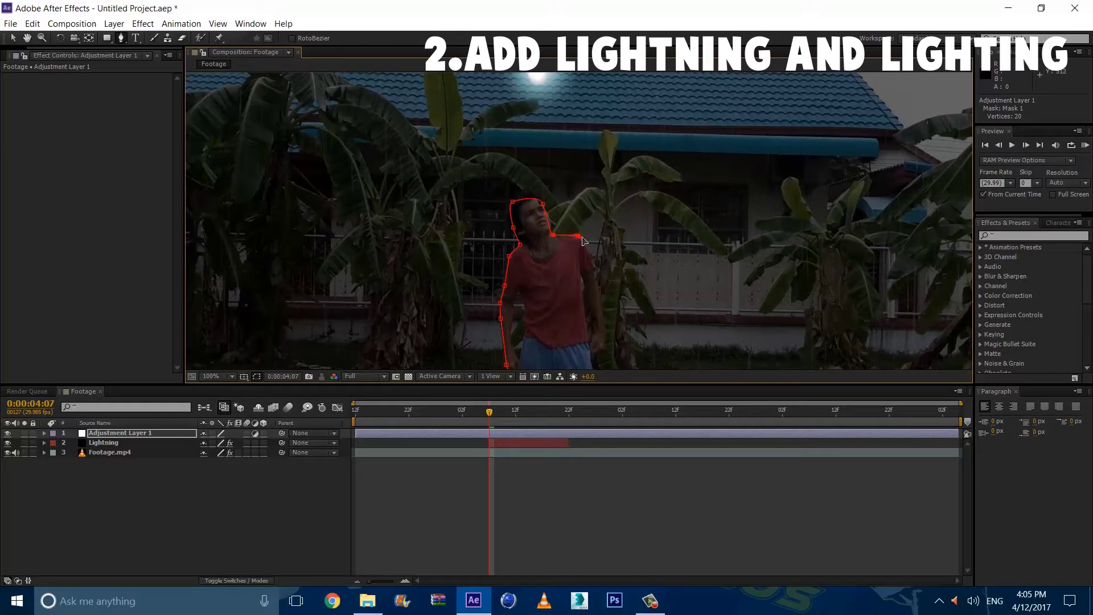
pyautogui.click(605, 315)
pyautogui.click(602, 357)
pyautogui.scroll(-5, 599, 362)
pyautogui.click(581, 250)
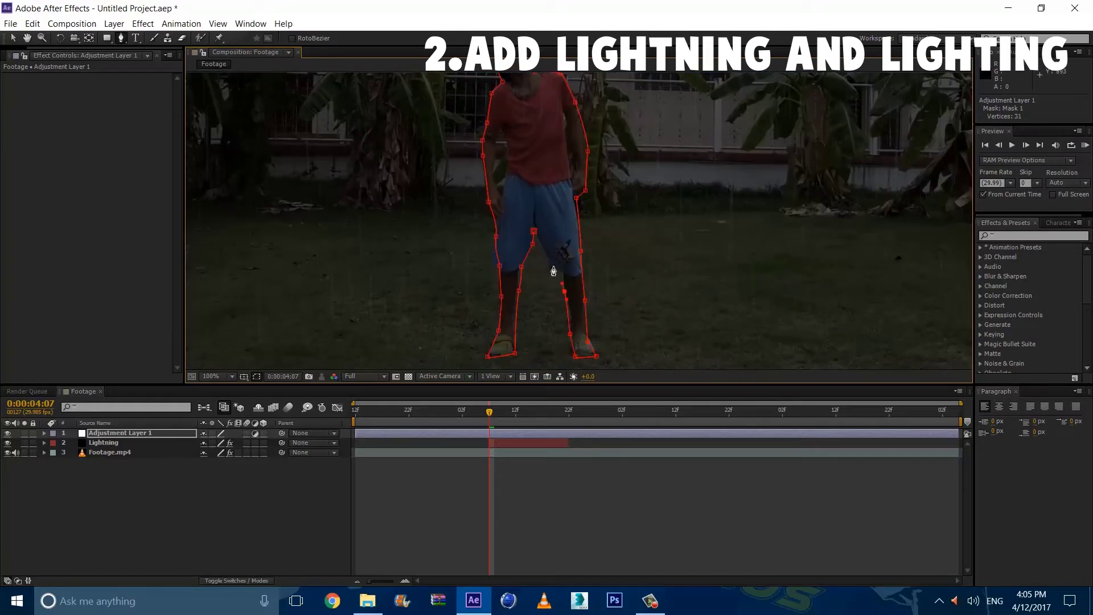
pyautogui.click(533, 231)
pyautogui.press(',')
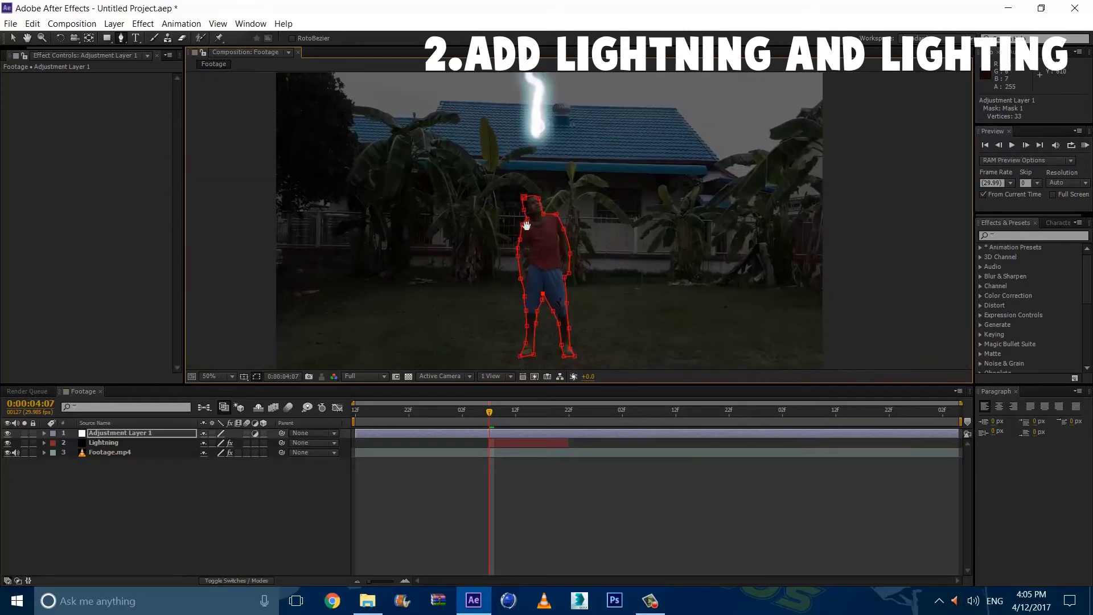
# Step: Keyframe Mask Path and trim the adjustment layer to the strike's start and end
pyautogui.scroll(-1, 462, 250)
pyautogui.hotkey('alt', 'm')
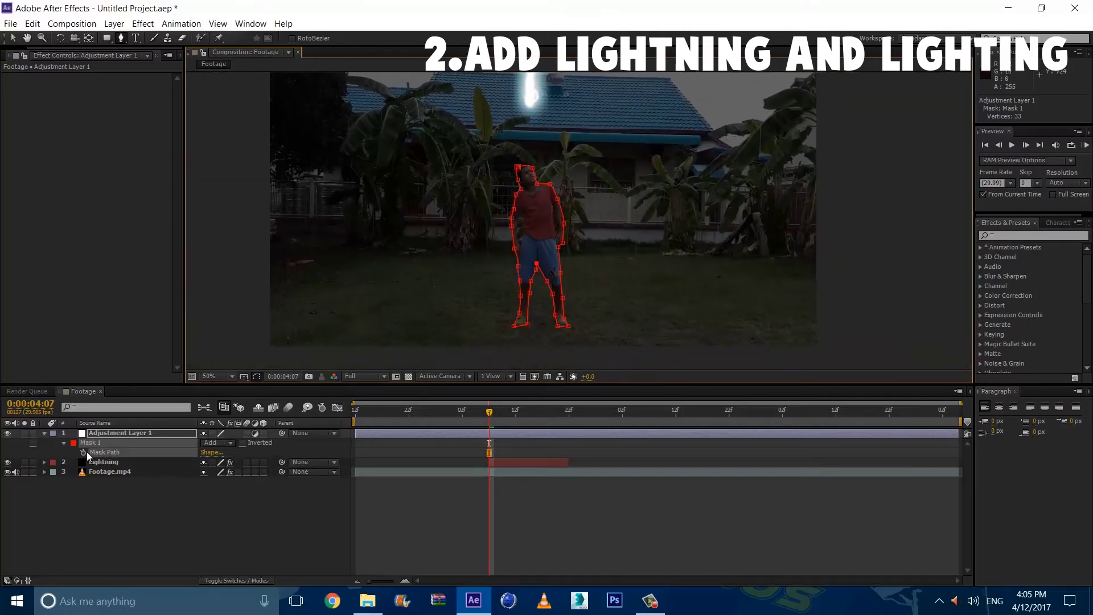
pyautogui.click(84, 451)
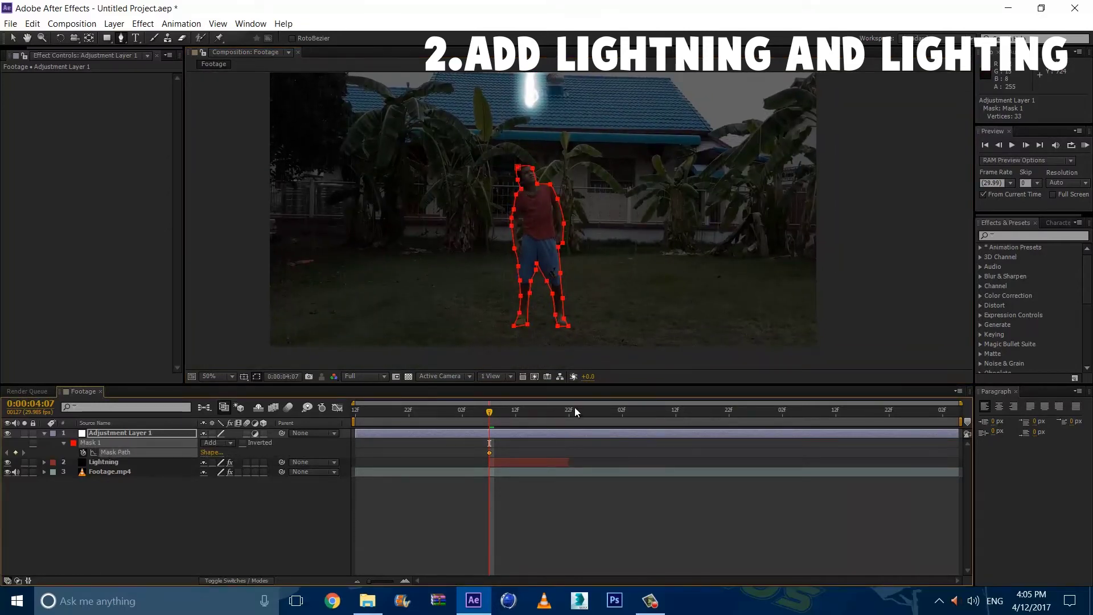
pyautogui.hotkey('alt', '[')
pyautogui.moveTo(489, 411)
pyautogui.mouseDown()
pyautogui.moveTo(563, 412)
pyautogui.moveTo(488, 411)
pyautogui.mouseUp()
pyautogui.hotkey('alt', ']')
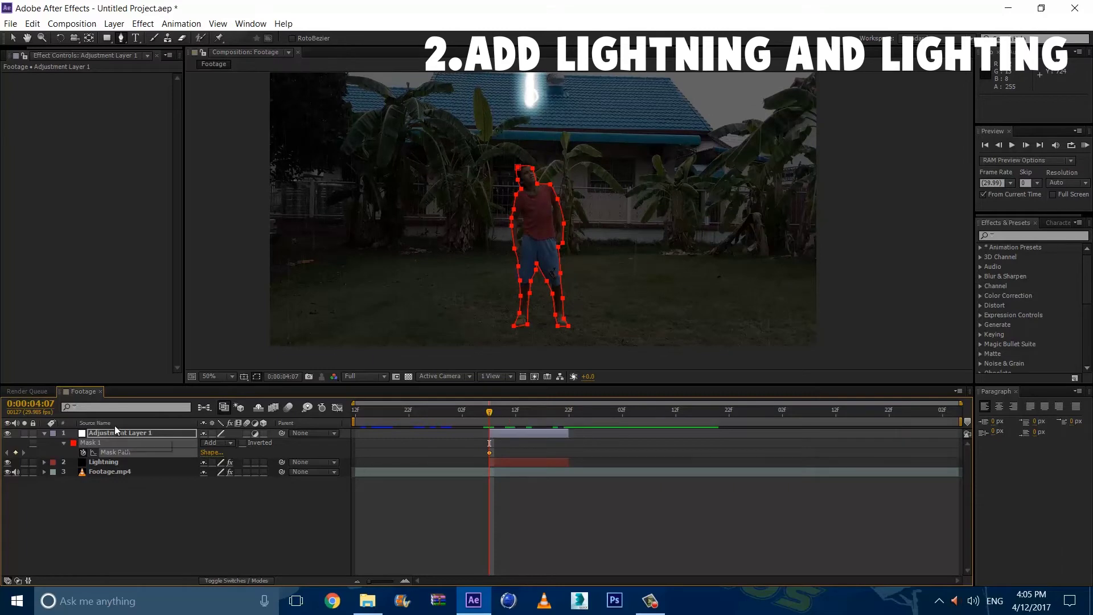
# Step: Refit the mask's left and right edges to the actor at 0:00:04:12
pyautogui.click(116, 433)
pyautogui.scroll(4, 445, 237)
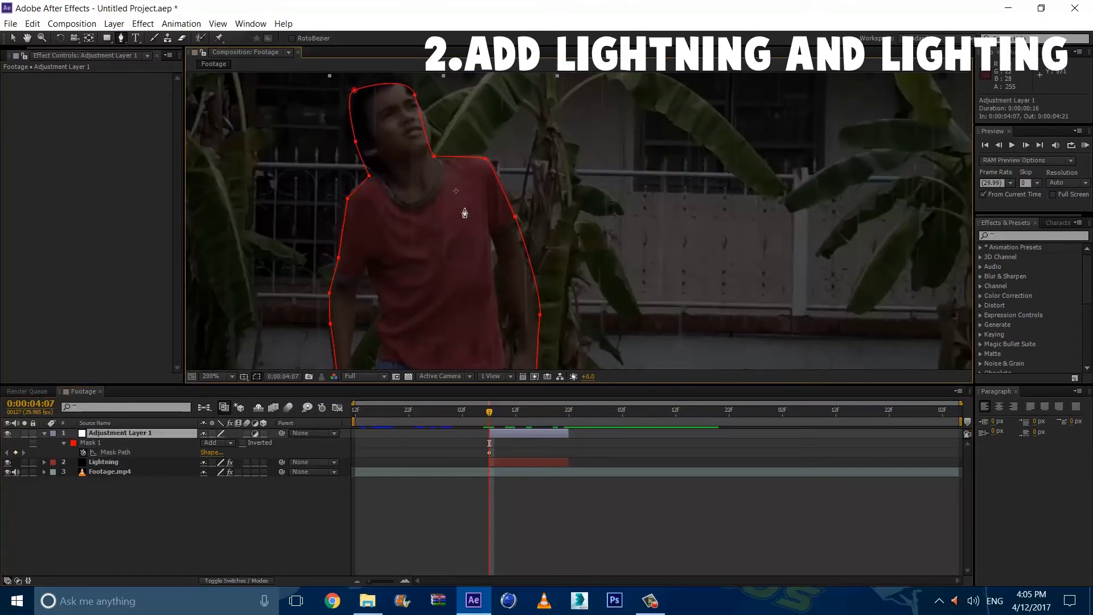
pyautogui.click(433, 155)
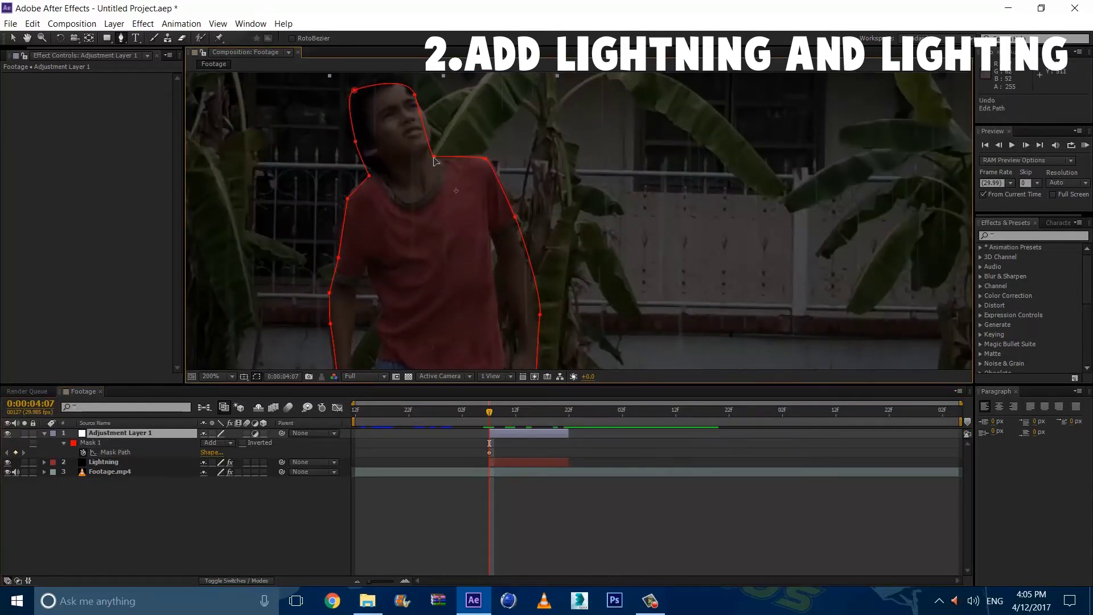
pyautogui.scroll(-2, 437, 165)
pyautogui.press('pagedown')
pyautogui.press('pagedown')
pyautogui.press('pagedown')
pyautogui.press('pagedown')
pyautogui.press('pagedown')
pyautogui.moveTo(515, 219); pyautogui.dragTo(482, 193)
pyautogui.moveTo(477, 238)
pyautogui.mouseDown()
pyautogui.moveTo(490, 218)
pyautogui.moveTo(463, 229)
pyautogui.mouseUp()
pyautogui.moveTo(459, 279); pyautogui.dragTo(455, 258)
pyautogui.scroll(-2, 513, 239)
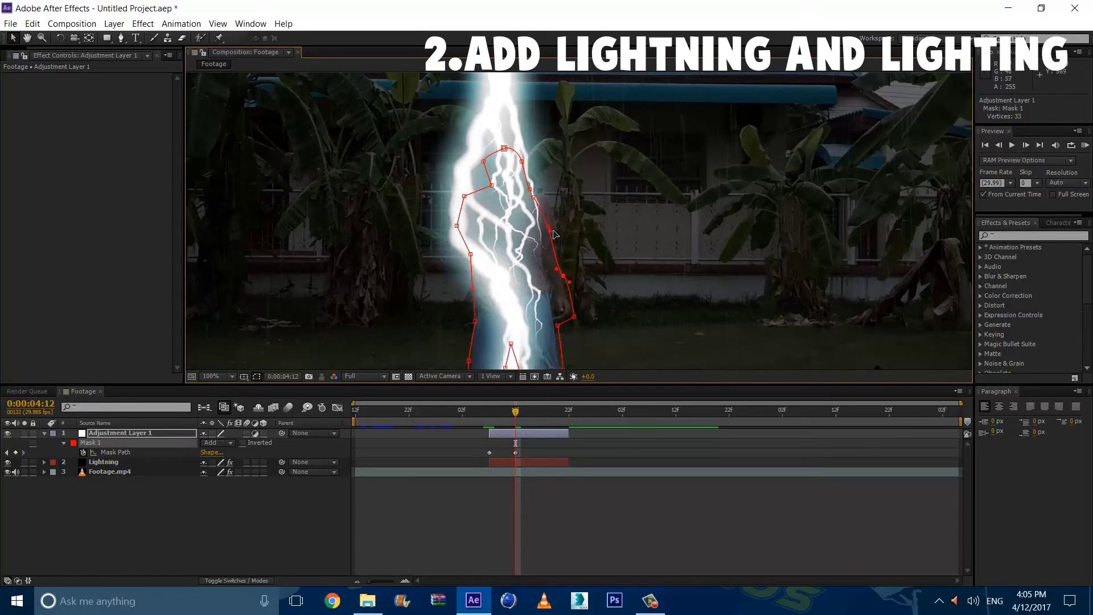
pyautogui.moveTo(550, 230); pyautogui.dragTo(555, 194)
# Step: Raise the top of the mask to fit the actor at 0:00:04:18
pyautogui.moveTo(538, 410); pyautogui.dragTo(548, 409)
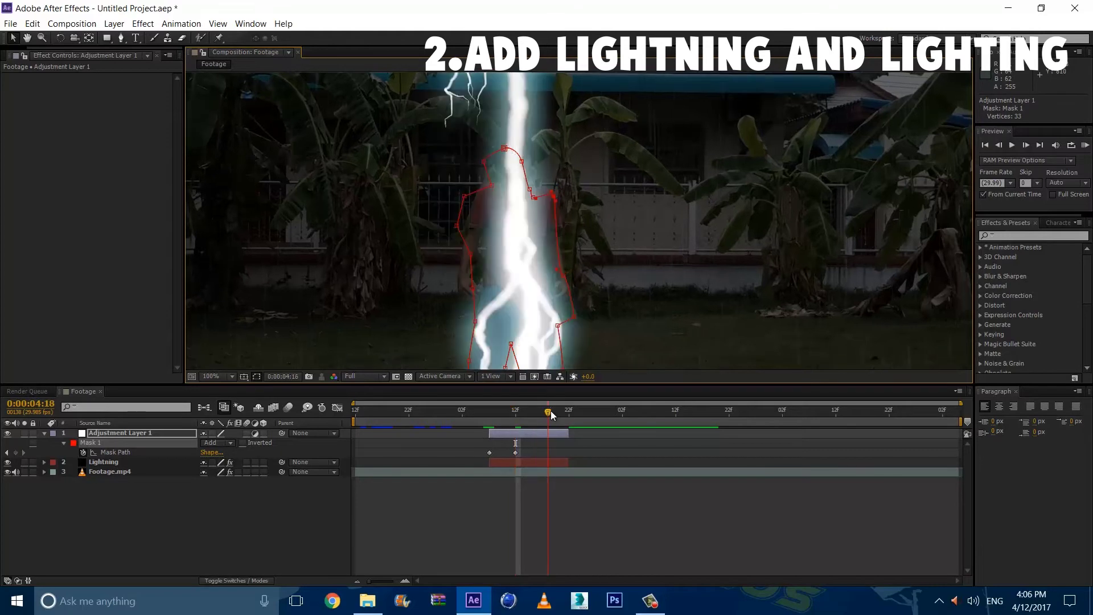
pyautogui.moveTo(504, 167); pyautogui.dragTo(507, 152)
pyautogui.scroll(-4, 565, 142)
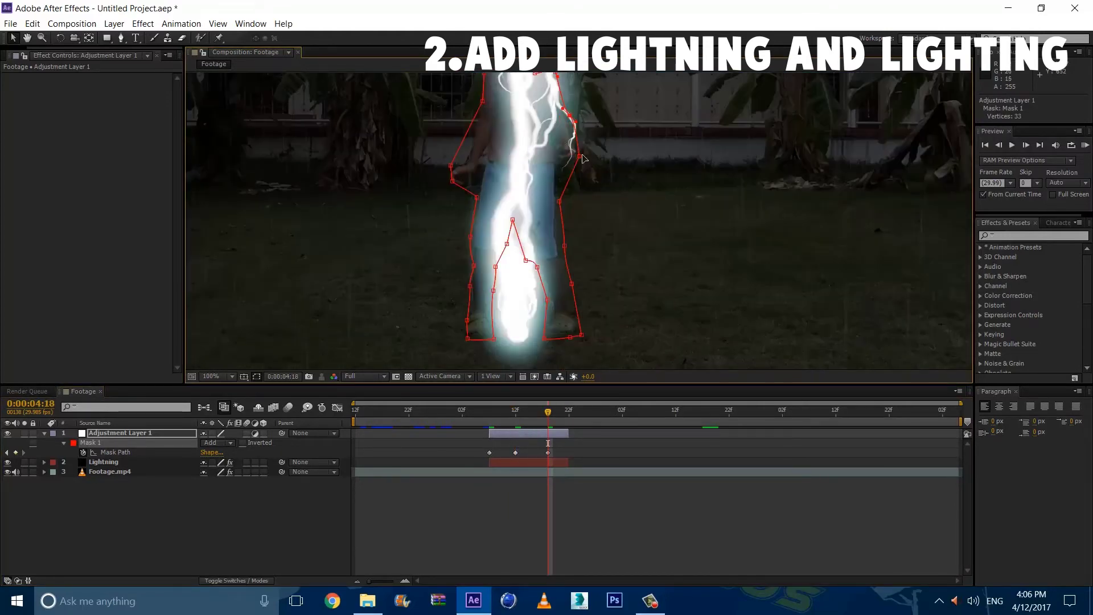
pyautogui.scroll(4, 569, 148)
# Step: At 0:00:04:21, tighten the mask around the head, neck and right shoulder
pyautogui.press('pagedown')
pyautogui.press('pagedown')
pyautogui.press('pagedown')
pyautogui.scroll(-1, 583, 185)
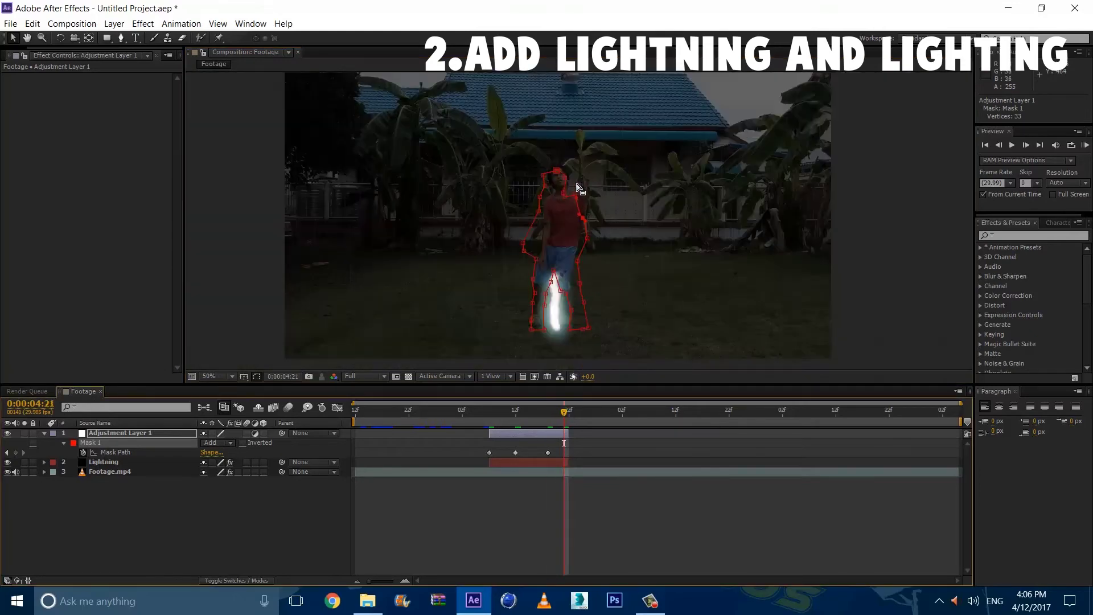
pyautogui.scroll(3, 556, 163)
pyautogui.scroll(-1, 551, 279)
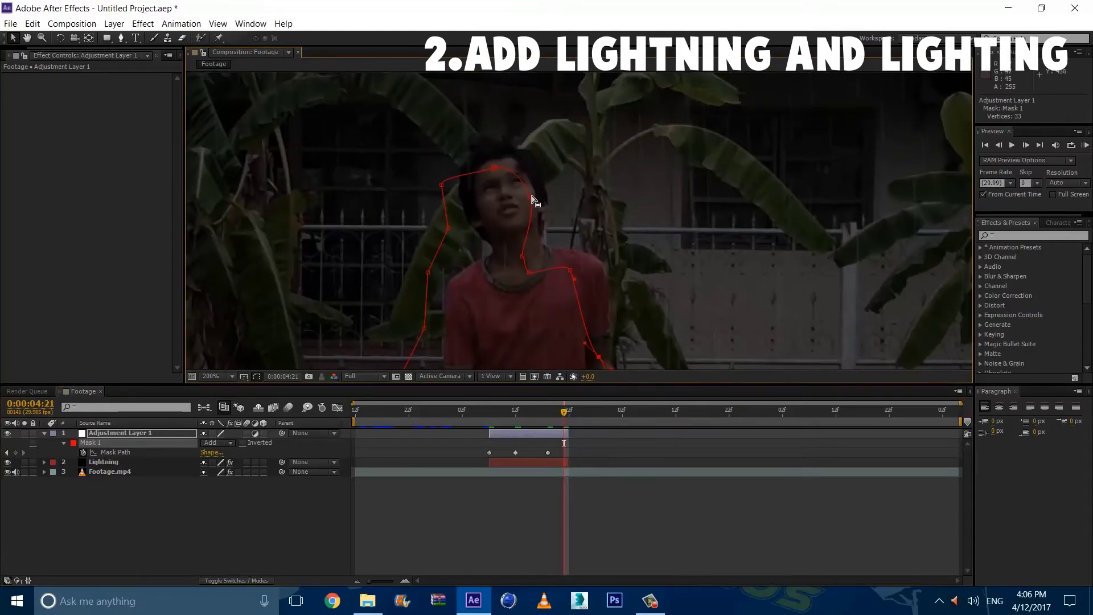
pyautogui.moveTo(532, 194); pyautogui.dragTo(510, 142)
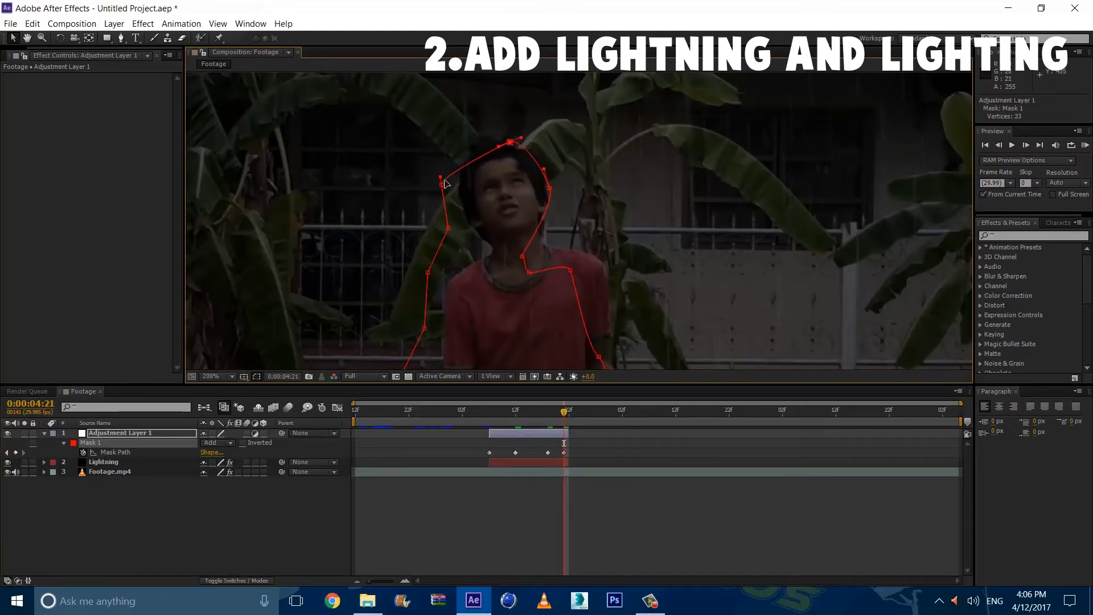
pyautogui.moveTo(442, 184); pyautogui.dragTo(470, 155)
pyautogui.moveTo(448, 228); pyautogui.dragTo(463, 204)
pyautogui.moveTo(428, 272); pyautogui.dragTo(609, 333)
pyautogui.moveTo(599, 294); pyautogui.dragTo(624, 301)
# Step: Apply Curves to the adjustment layer and raise the RGB curve to brighten the actor
pyautogui.press(',')
pyautogui.click(143, 23)
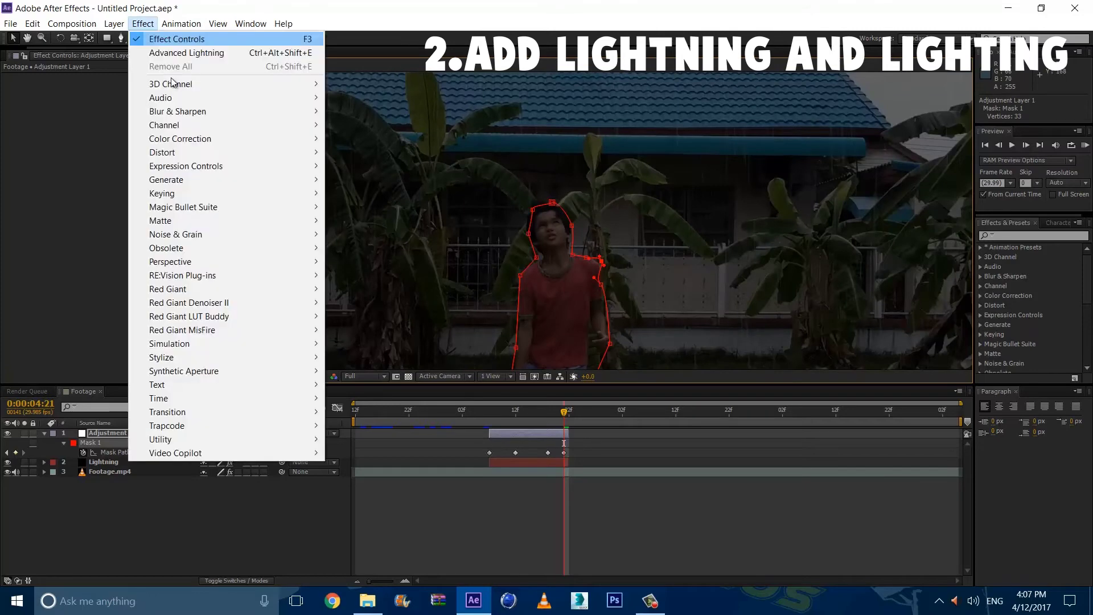
pyautogui.moveTo(180, 139)
pyautogui.click(409, 387)
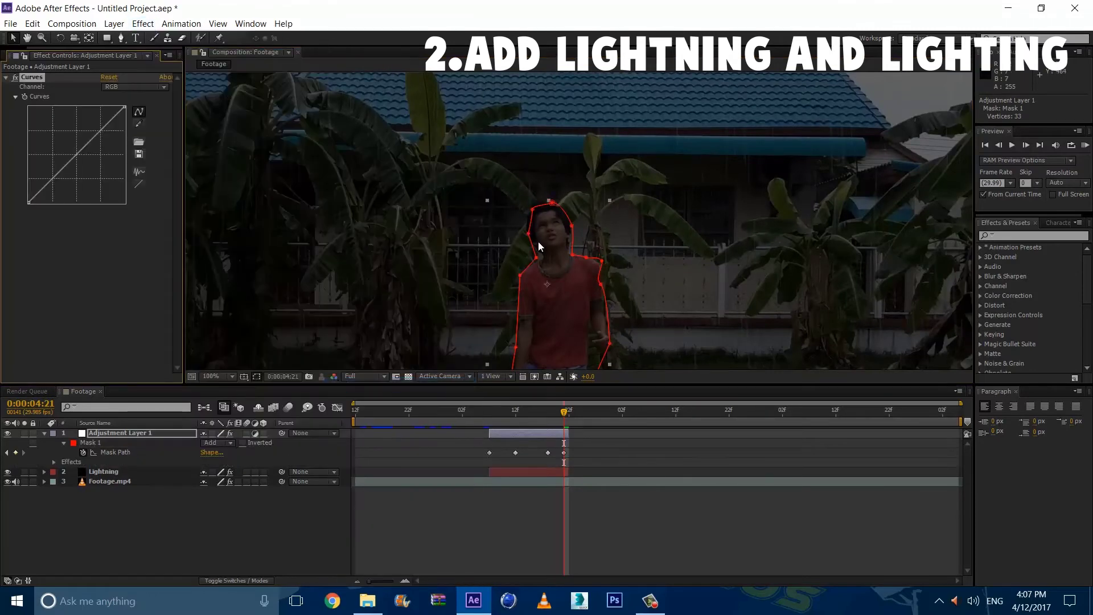
pyautogui.press(',')
pyautogui.moveTo(78, 157)
pyautogui.mouseDown()
pyautogui.moveTo(40, 134)
pyautogui.moveTo(50, 135)
pyautogui.mouseUp()
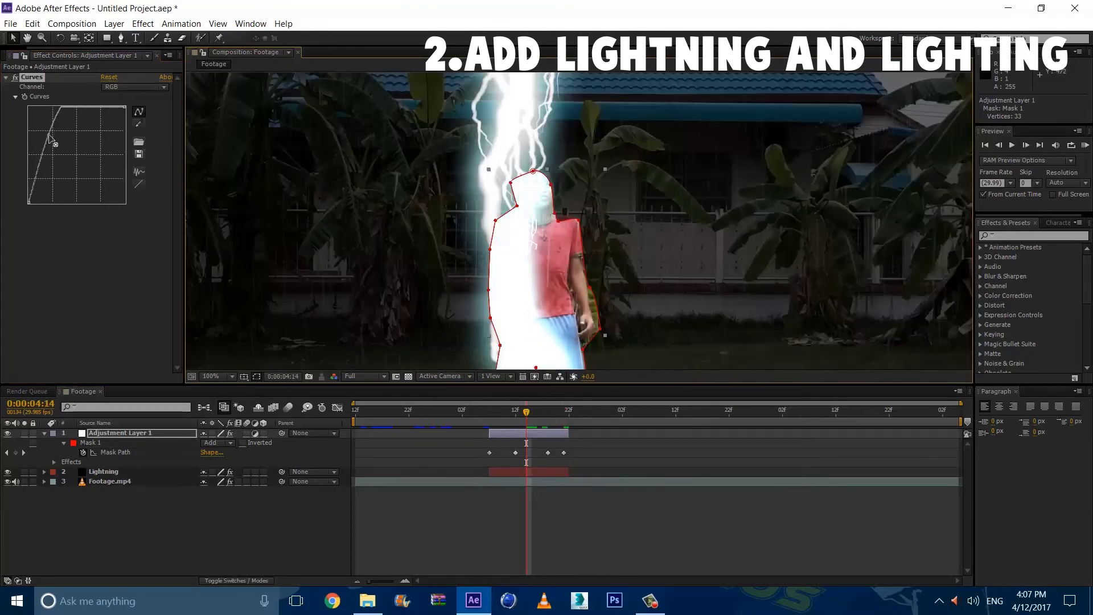
pyautogui.moveTo(47, 139); pyautogui.dragTo(47, 134)
pyautogui.moveTo(541, 182); pyautogui.dragTo(548, 176)
# Step: Bend the Blue and Green channel curves upward, then return to RGB
pyautogui.click(135, 86)
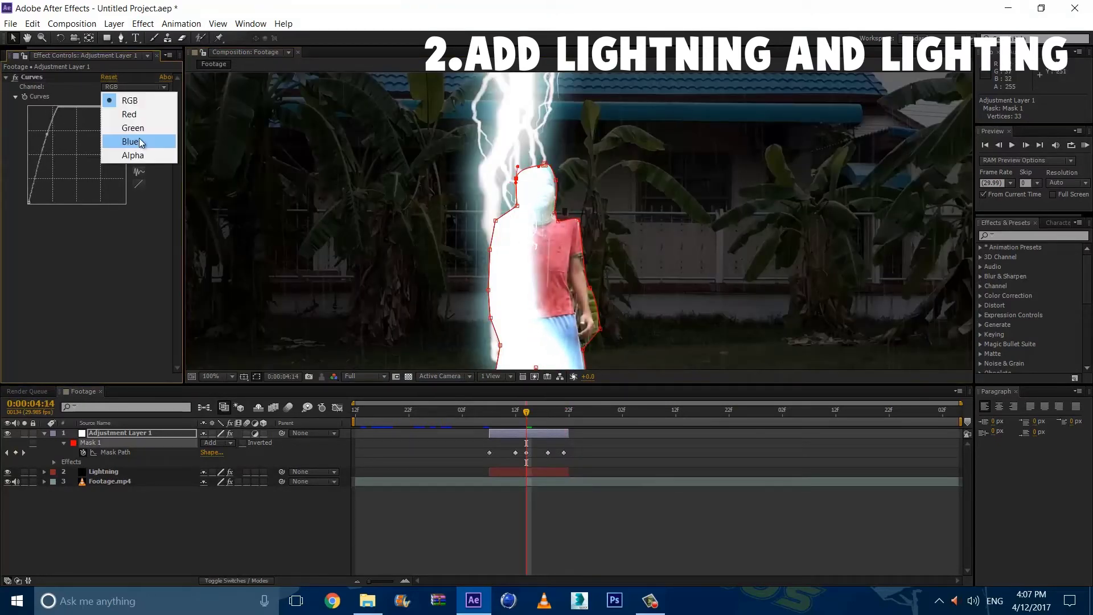
pyautogui.click(136, 142)
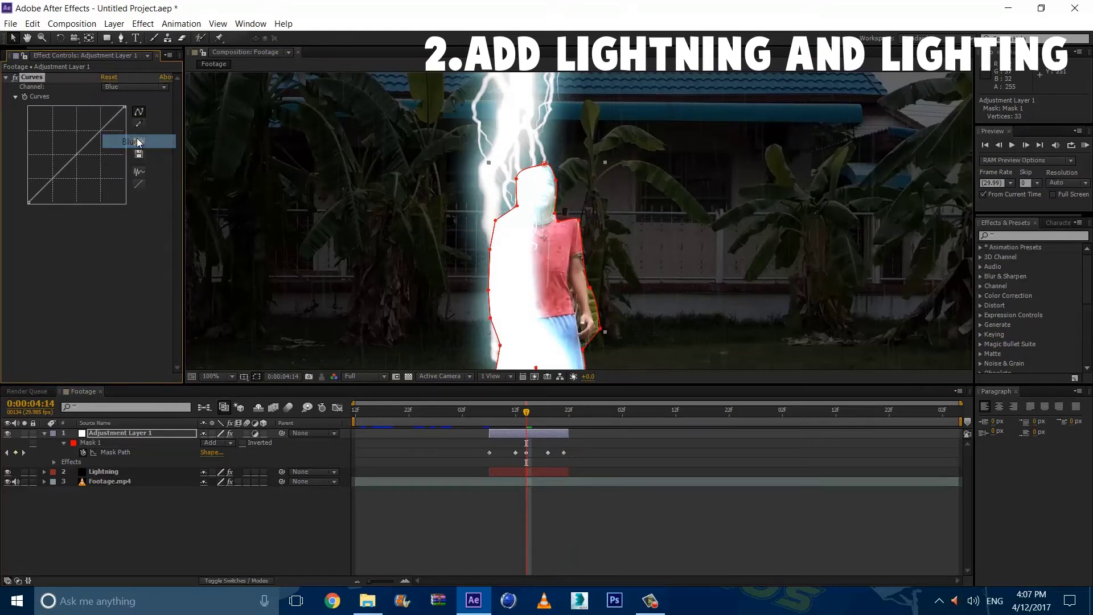
pyautogui.moveTo(75, 151); pyautogui.dragTo(62, 140)
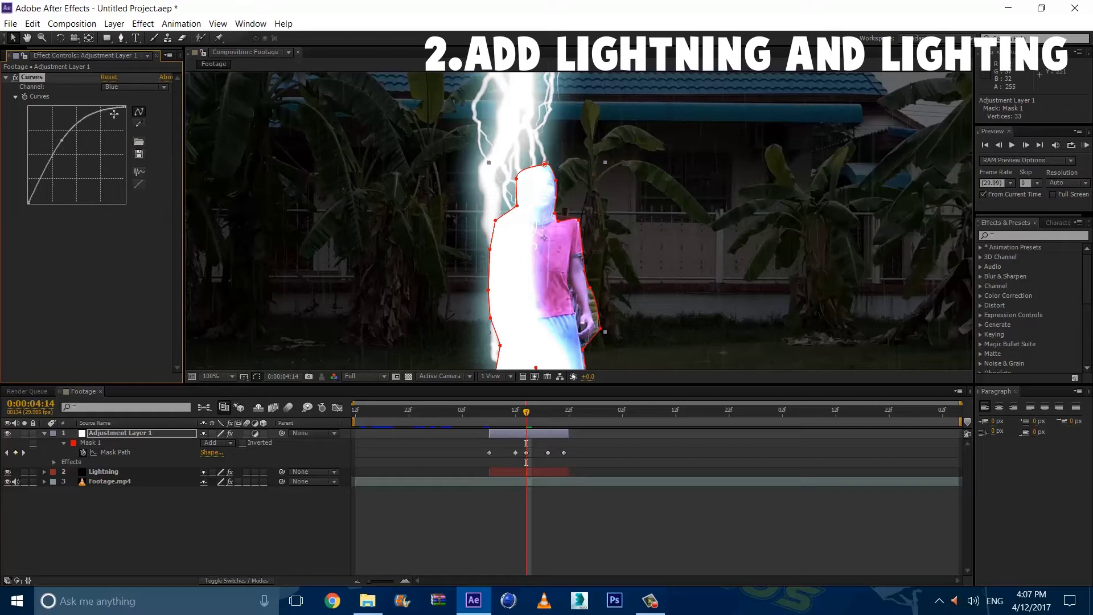
pyautogui.click(135, 87)
pyautogui.click(124, 125)
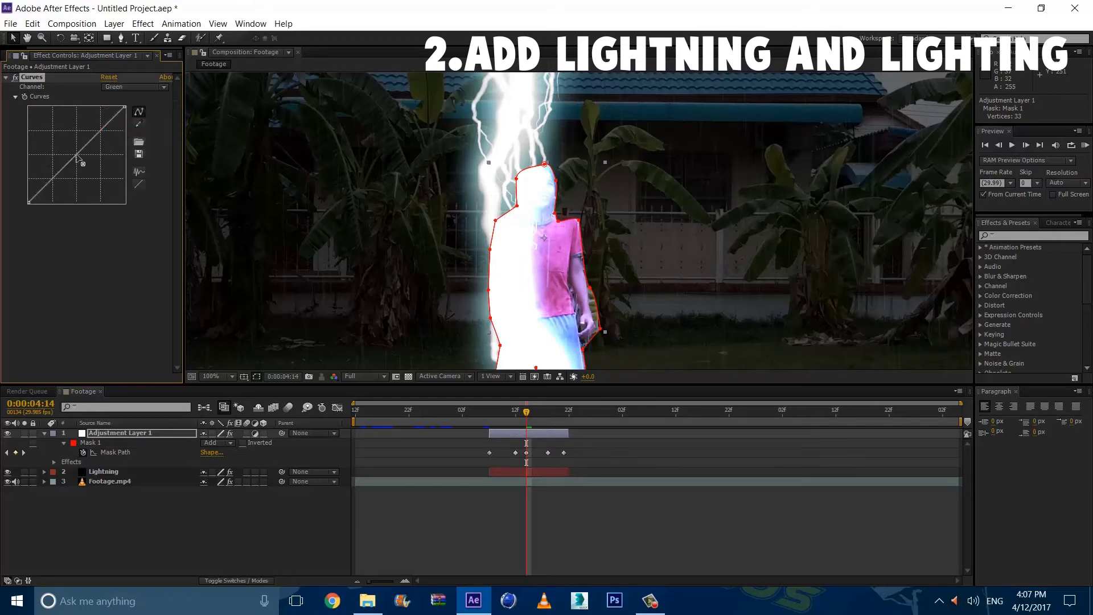
pyautogui.moveTo(77, 155); pyautogui.dragTo(57, 137)
pyautogui.click(135, 86)
pyautogui.click(124, 102)
pyautogui.scroll(-2, 613, 148)
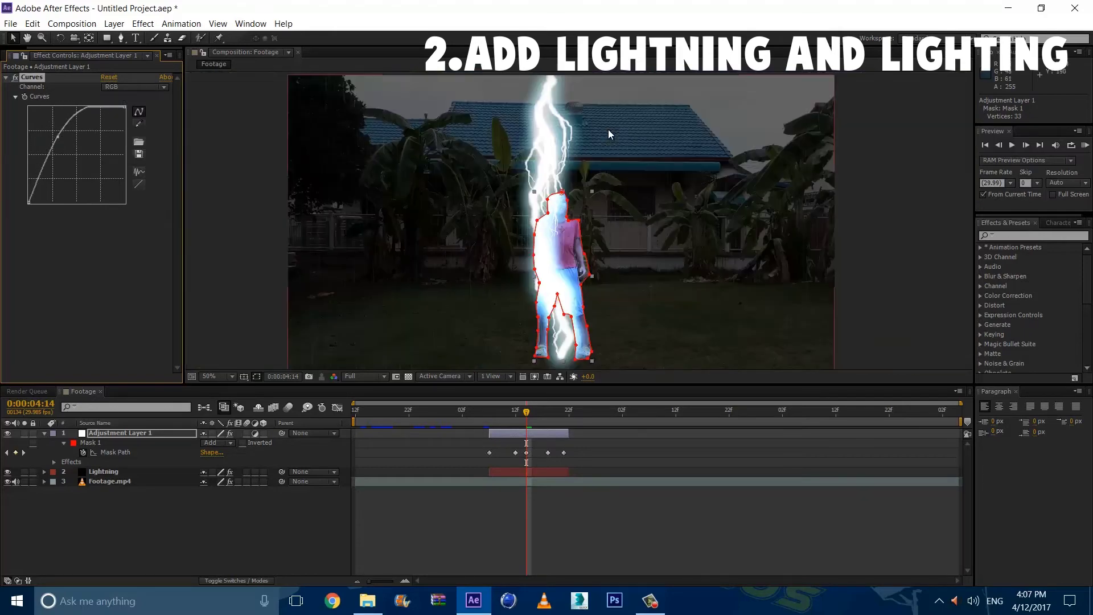
# Step: Move the adjustment layer below Lightning and rename it ALEX LIGHTING
pyautogui.click(170, 292)
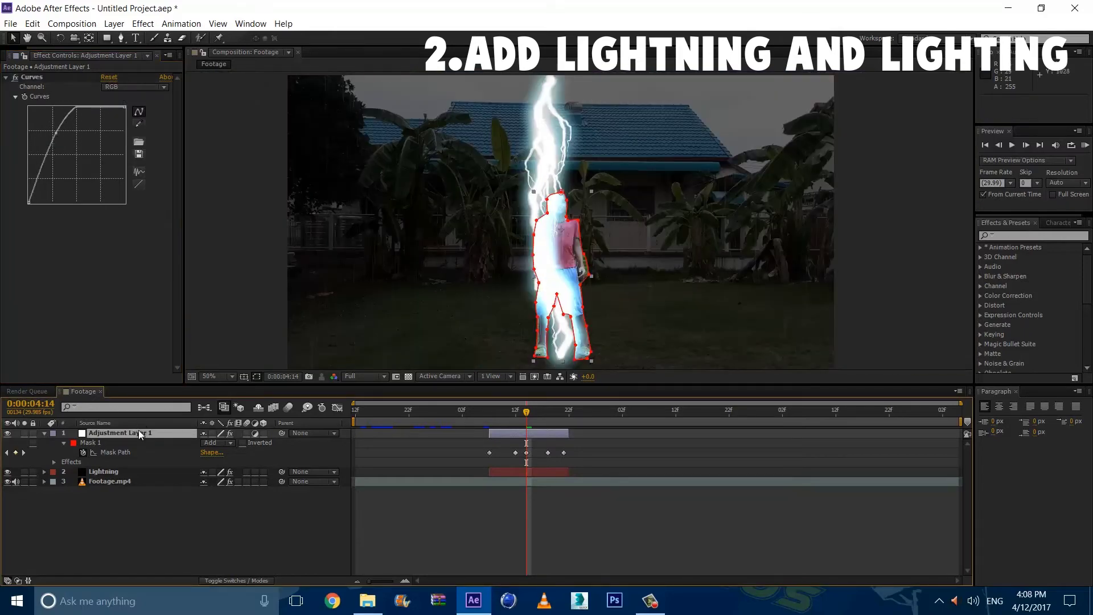
pyautogui.moveTo(138, 432); pyautogui.dragTo(125, 476)
pyautogui.press('Return')
pyautogui.write('ALEX')
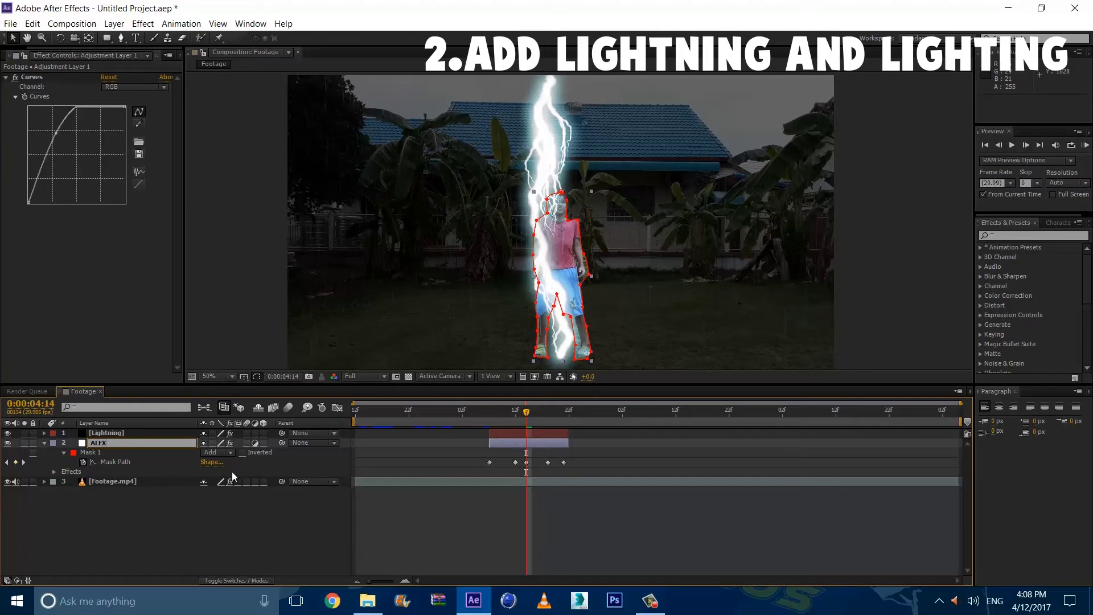
pyautogui.write(' LIGHTING')
pyautogui.click(215, 522)
# Step: Set ALEX LIGHTING's Mask Feather to 30 pixels
pyautogui.click(121, 442)
pyautogui.scroll(2, 576, 330)
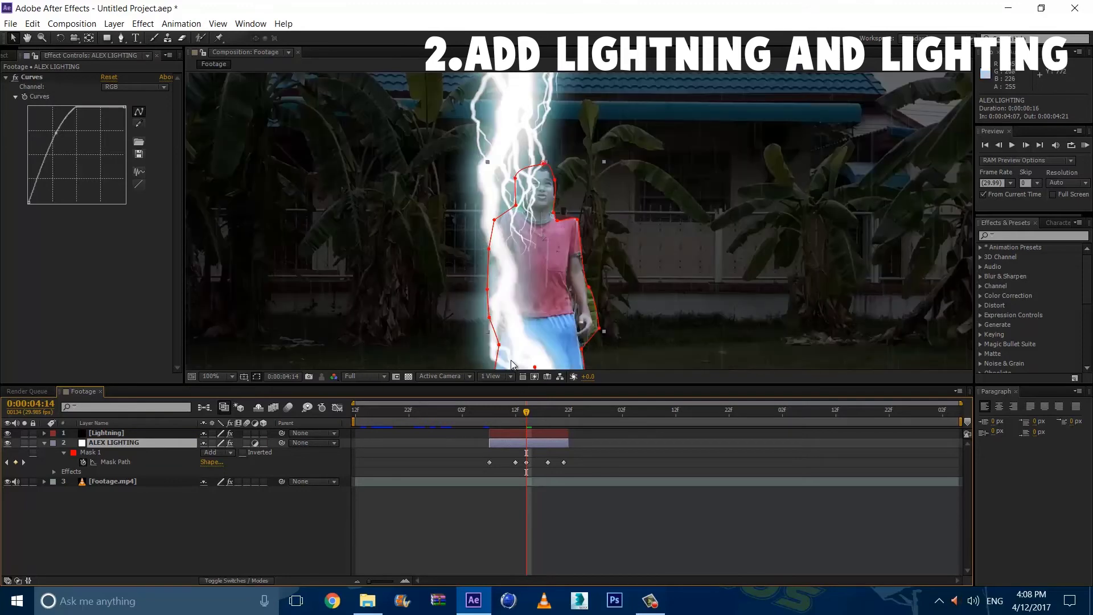
pyautogui.scroll(-4, 525, 309)
pyautogui.scroll(2, 603, 364)
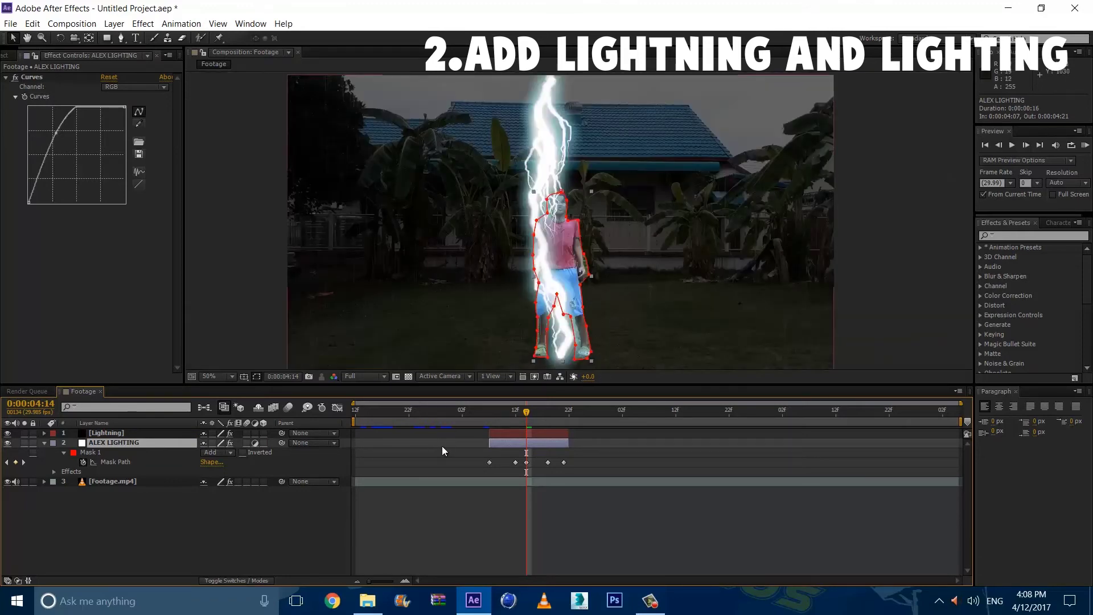
pyautogui.press('f')
pyautogui.moveTo(218, 461)
pyautogui.mouseDown()
pyautogui.moveTo(237, 462)
pyautogui.moveTo(226, 461)
pyautogui.mouseUp()
pyautogui.click(637, 502)
# Step: Preview the strike from its start with the feathered lighting
pyautogui.click(483, 420)
pyautogui.press('space')
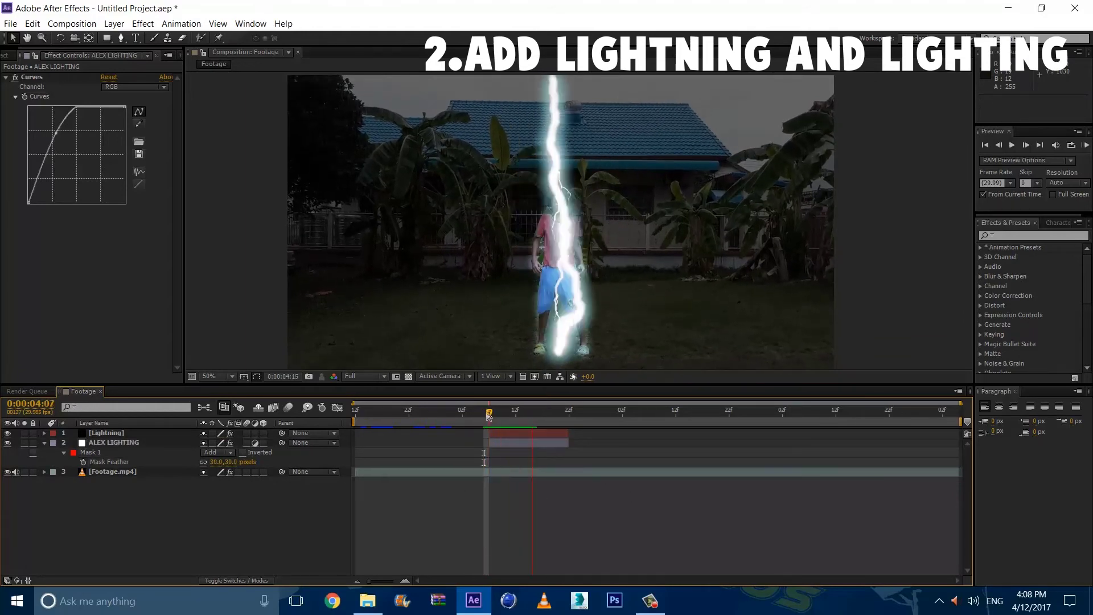
pyautogui.press('space')
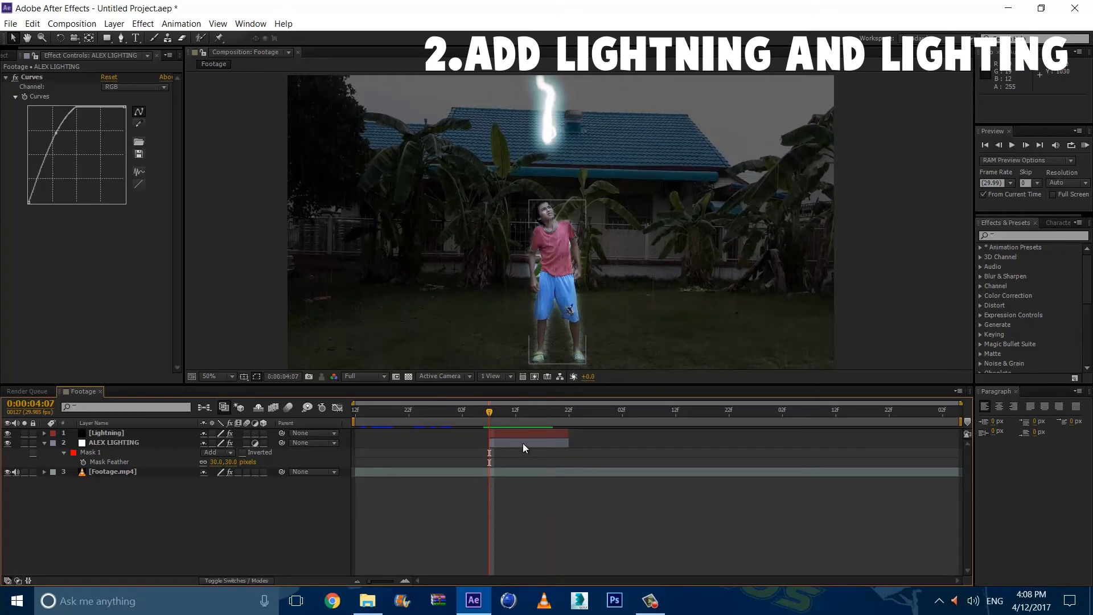
pyautogui.click(522, 443)
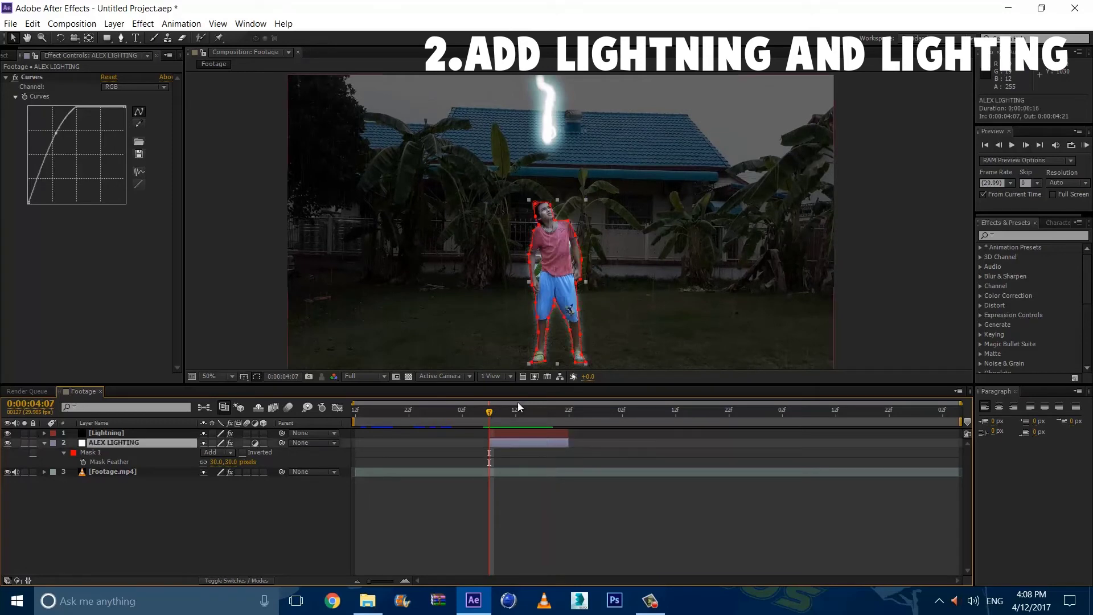
# Step: Add a new adjustment layer trimmed to the start and end of the strike
pyautogui.click(113, 24)
pyautogui.moveTo(151, 38)
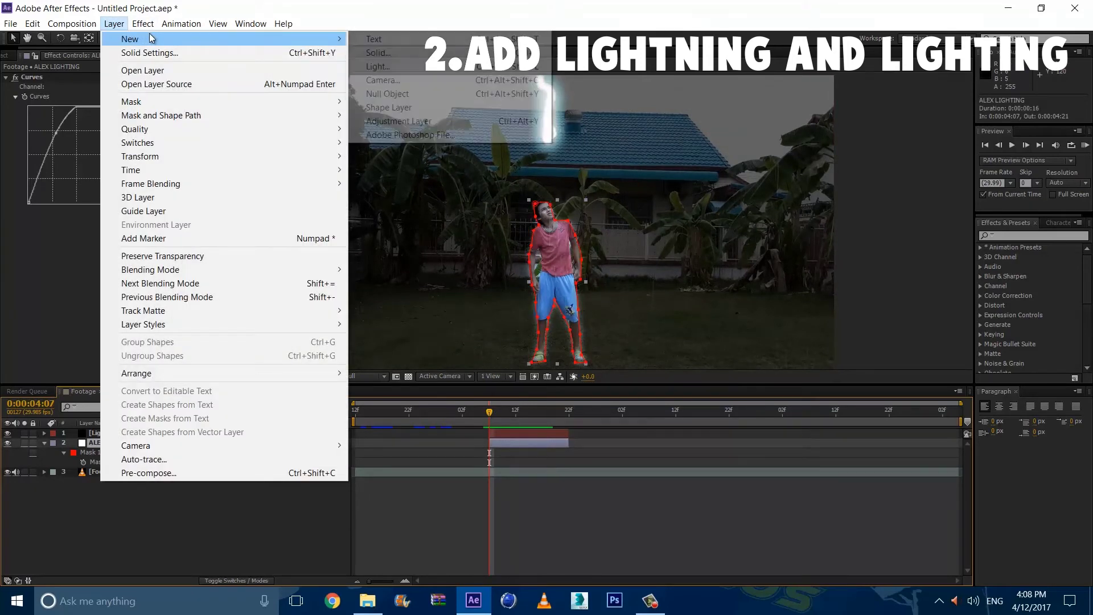
pyautogui.click(421, 120)
pyautogui.hotkey('alt', '[')
pyautogui.moveTo(489, 411)
pyautogui.mouseDown()
pyautogui.moveTo(561, 416)
pyautogui.moveTo(489, 411)
pyautogui.mouseUp()
pyautogui.hotkey('alt', ']')
# Step: Move it below ALEX LIGHTING and paste ALEX LIGHTING's Curves effect onto it
pyautogui.moveTo(123, 433); pyautogui.dragTo(128, 453)
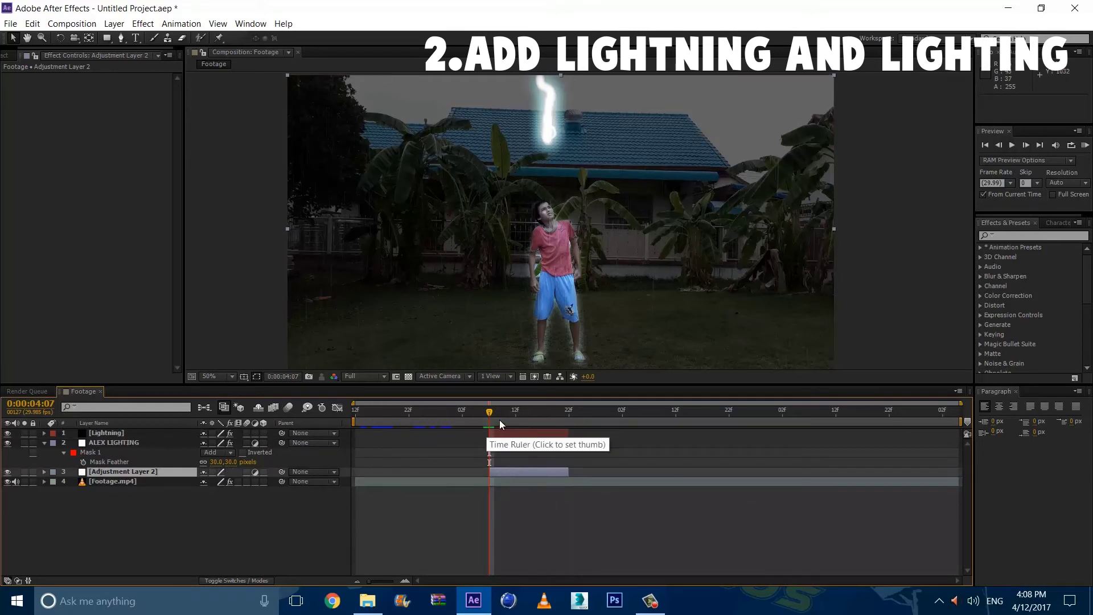
pyautogui.click(116, 443)
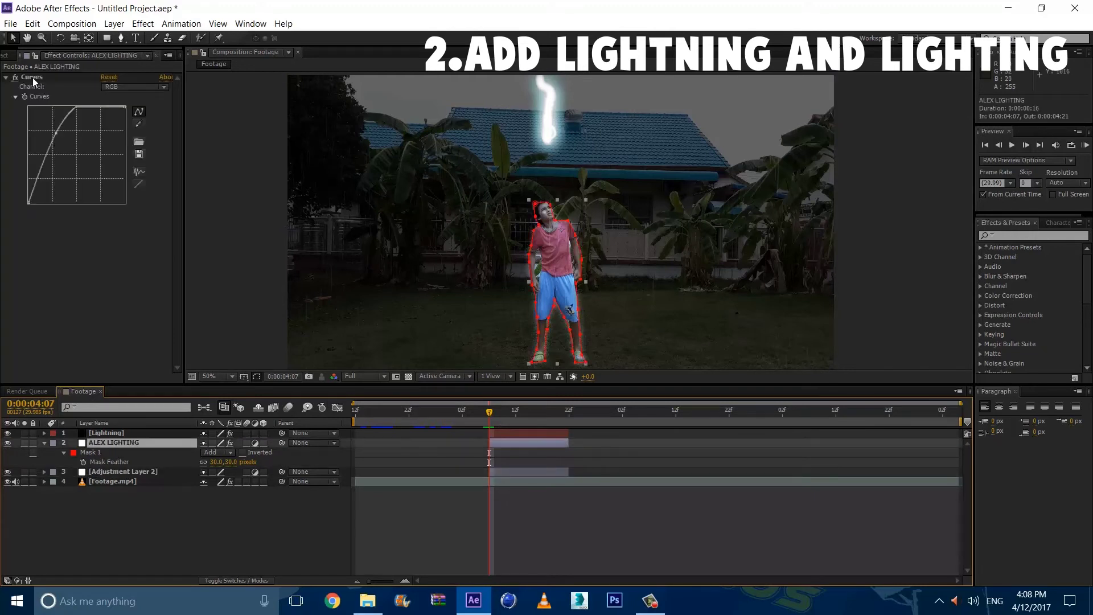
pyautogui.click(32, 78)
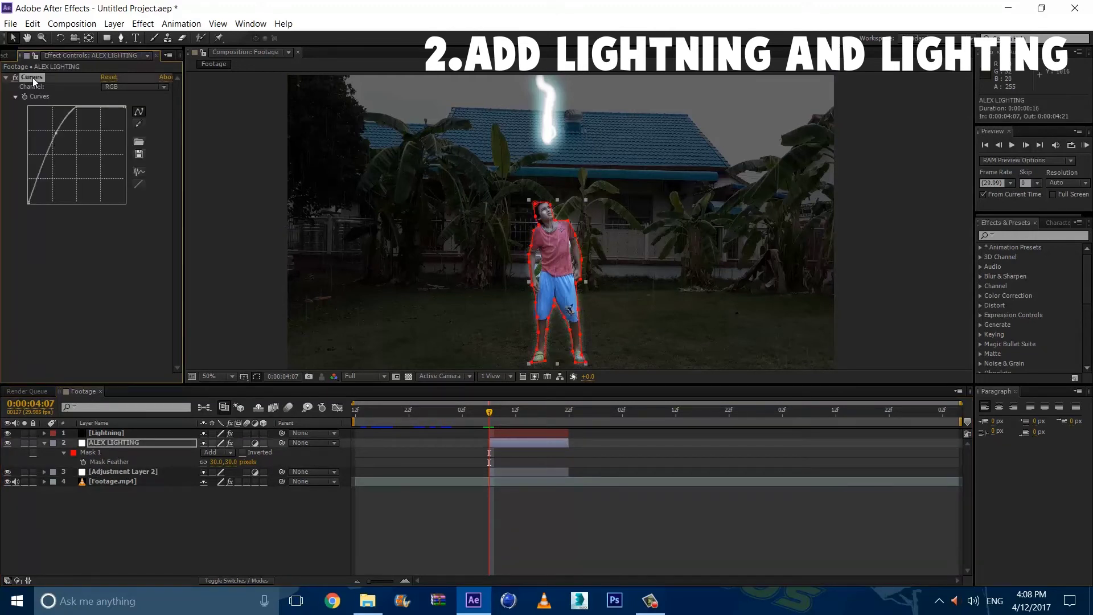
pyautogui.click(132, 472)
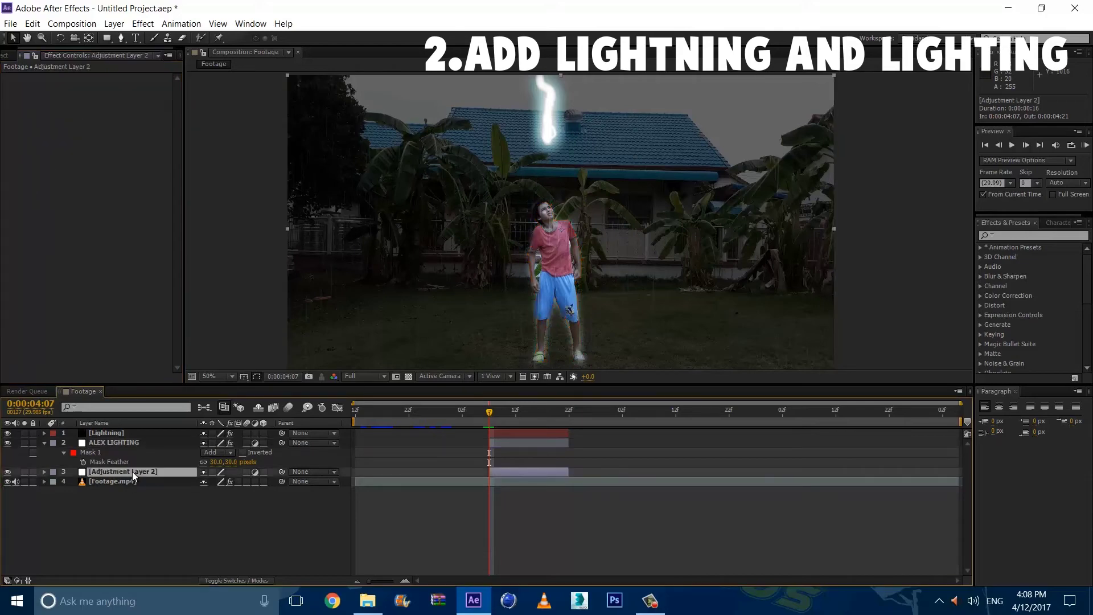
pyautogui.hotkey('ctrl', 'v')
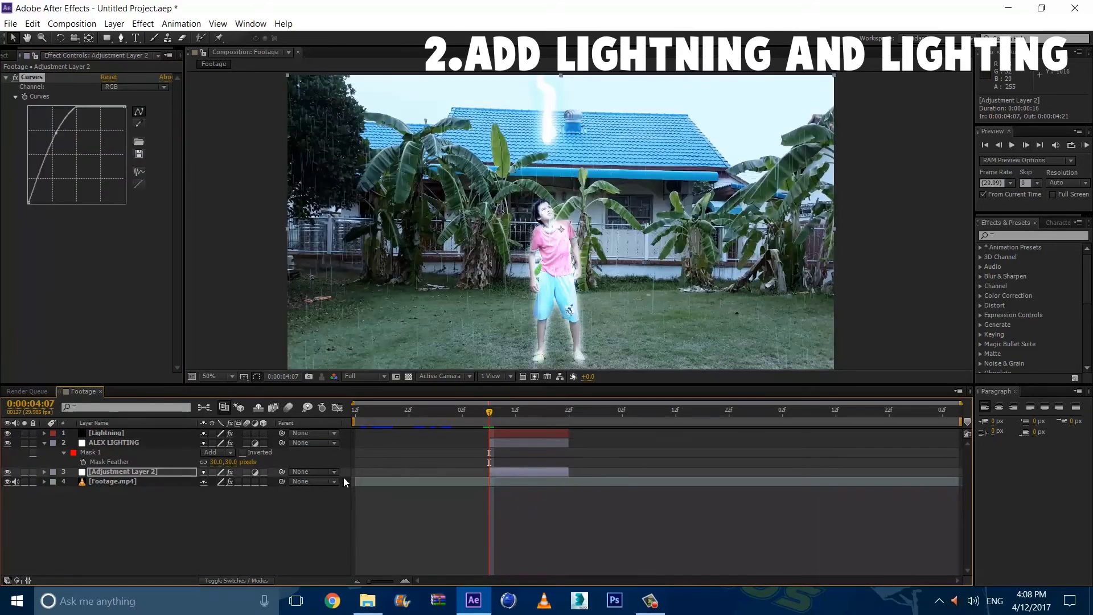
# Step: Rename the new adjustment layer BG LIGHTING
pyautogui.press('Return')
pyautogui.write('BG LIGHTING')
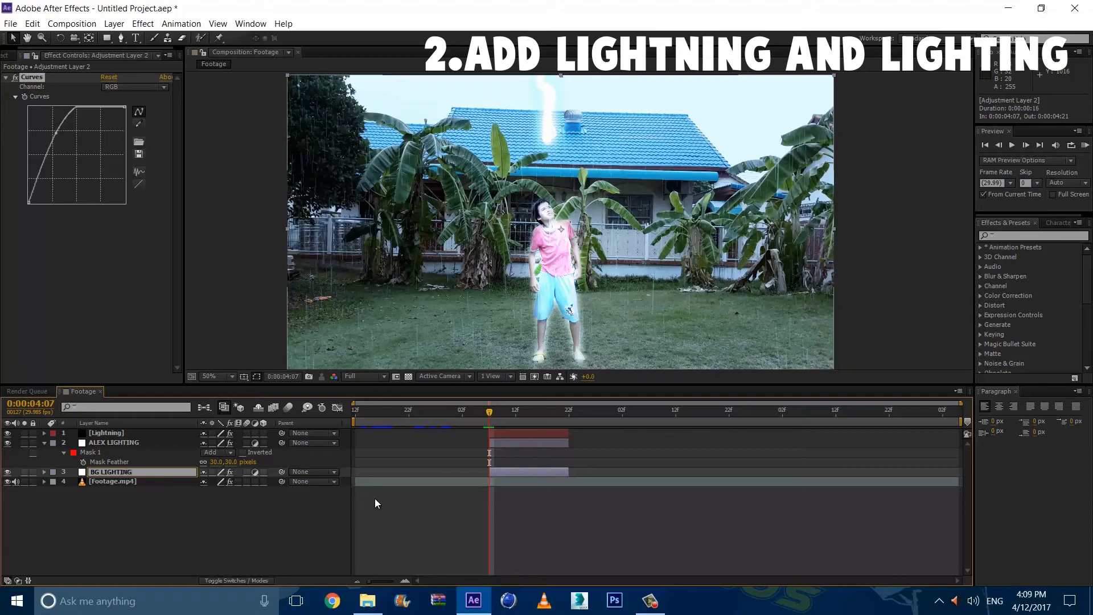
pyautogui.click(375, 503)
pyautogui.click(541, 473)
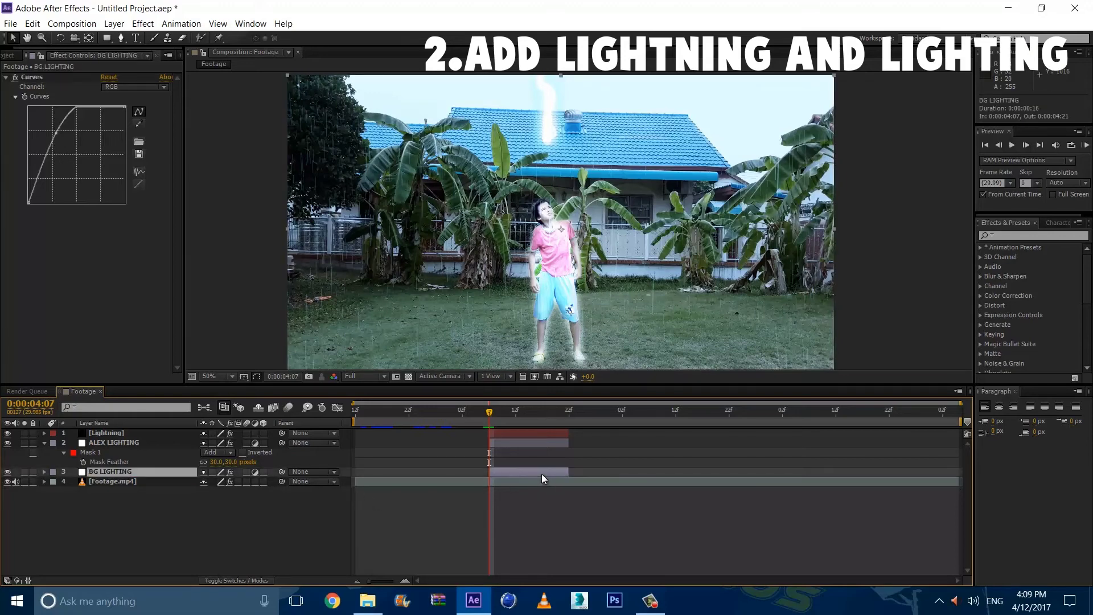
# Step: Keyframe BG LIGHTING's Opacity at 82%, then about 50% on the next frame
pyautogui.press('t')
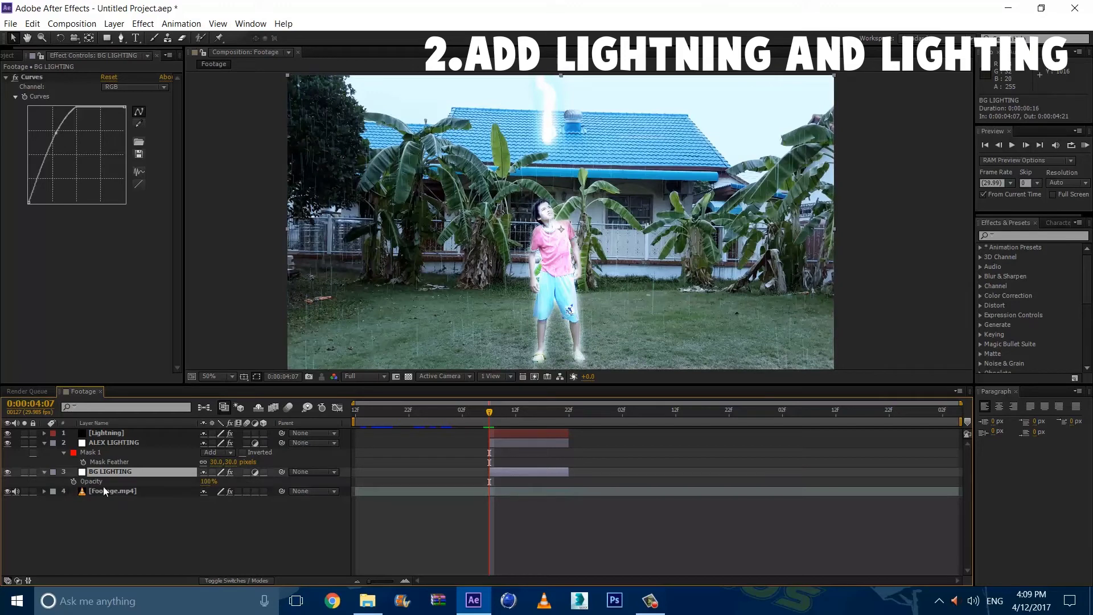
pyautogui.moveTo(199, 481); pyautogui.dragTo(189, 481)
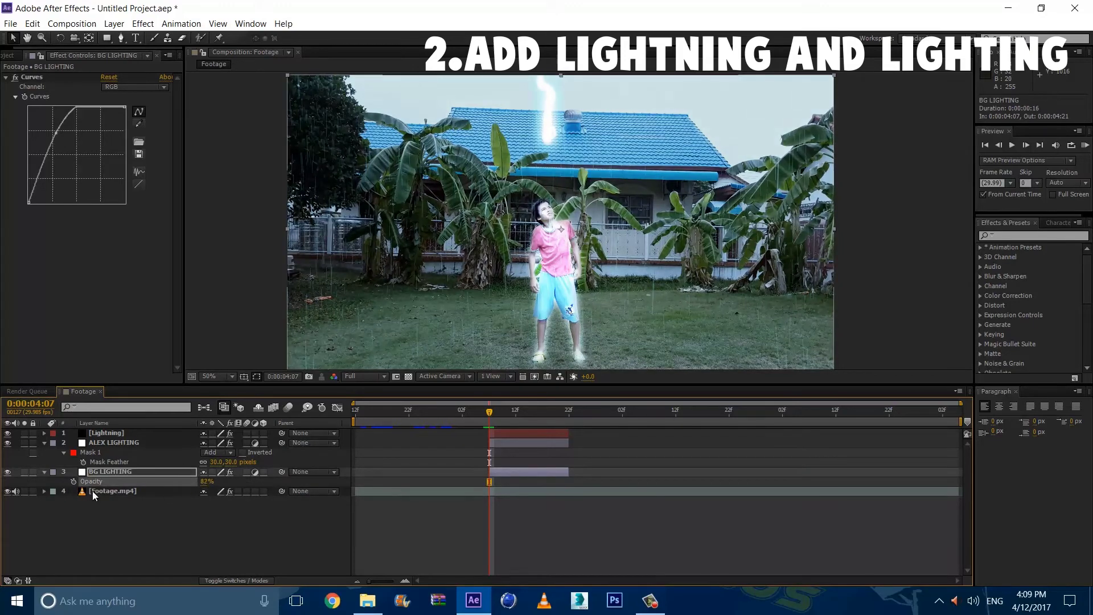
pyautogui.click(73, 481)
pyautogui.click(1026, 146)
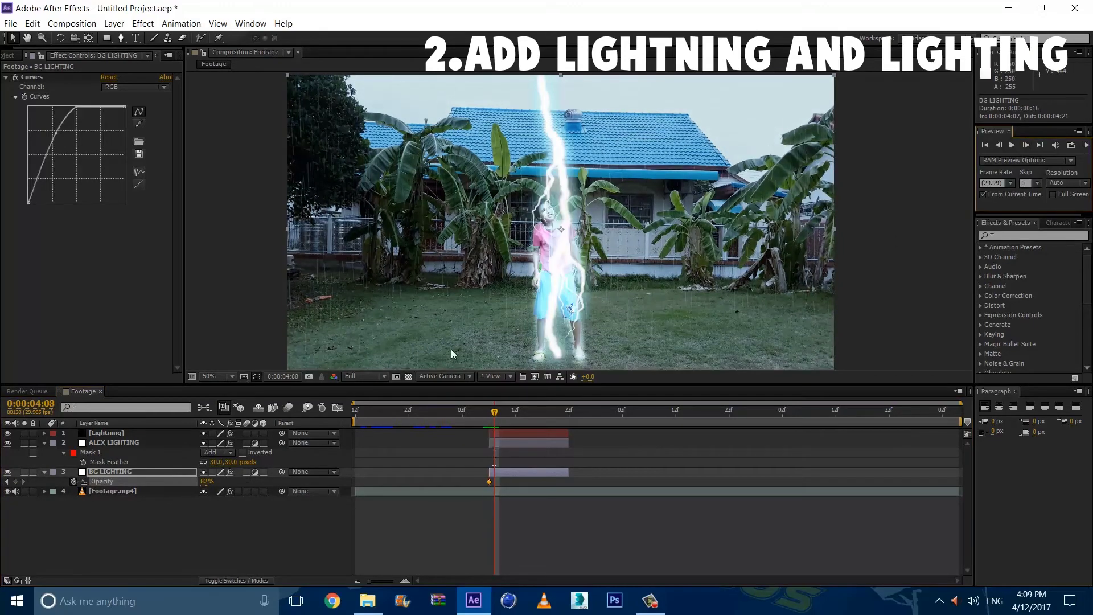
pyautogui.moveTo(209, 481); pyautogui.dragTo(174, 481)
pyautogui.click(1026, 145)
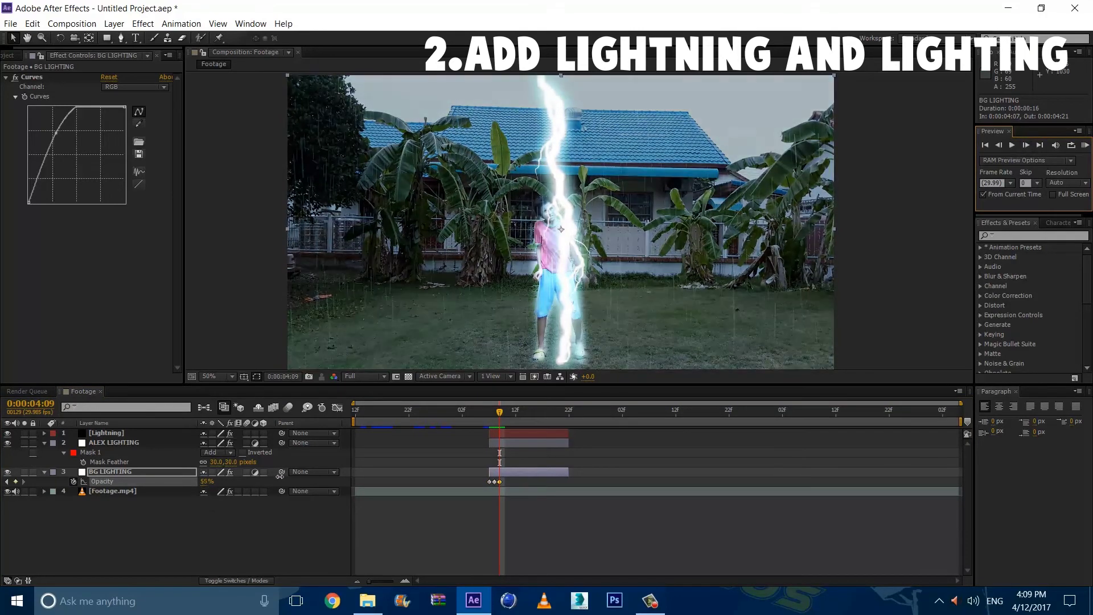
# Step: Add further frame-by-frame opacity keyframes at 1%, 51% and 39%, then scrub back to check
pyautogui.click(1025, 145)
pyautogui.moveTo(205, 481); pyautogui.dragTo(188, 484)
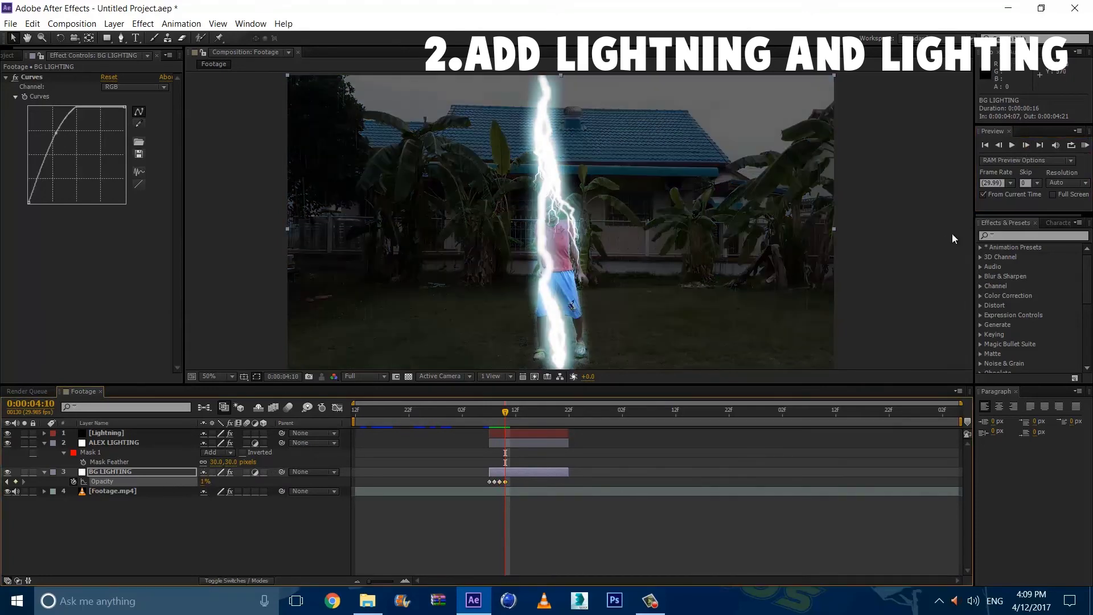
pyautogui.click(1025, 145)
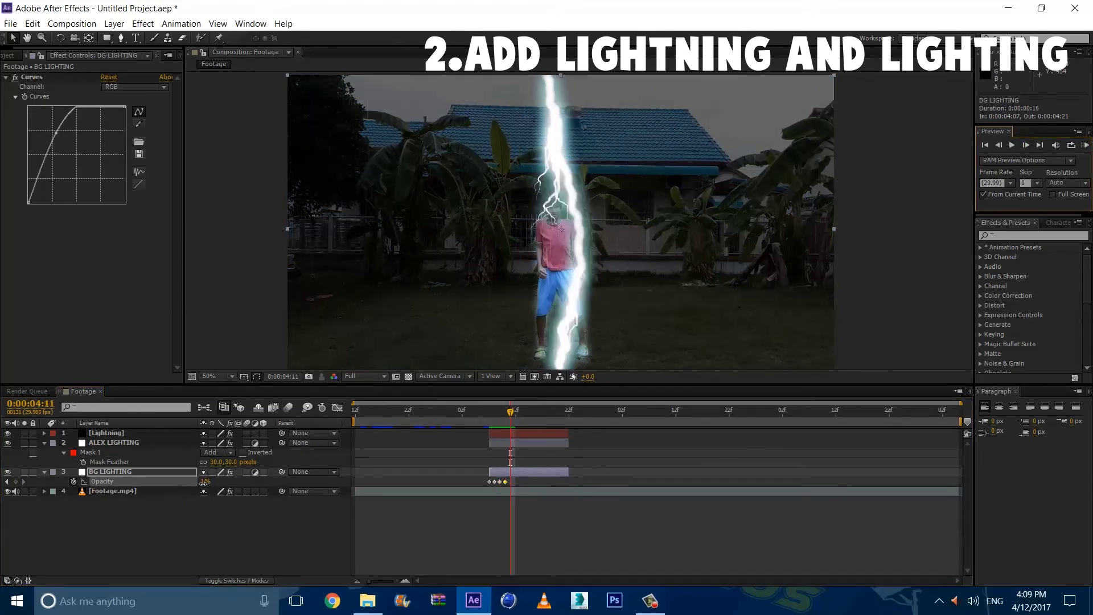
pyautogui.moveTo(204, 481); pyautogui.dragTo(261, 455)
pyautogui.click(1025, 145)
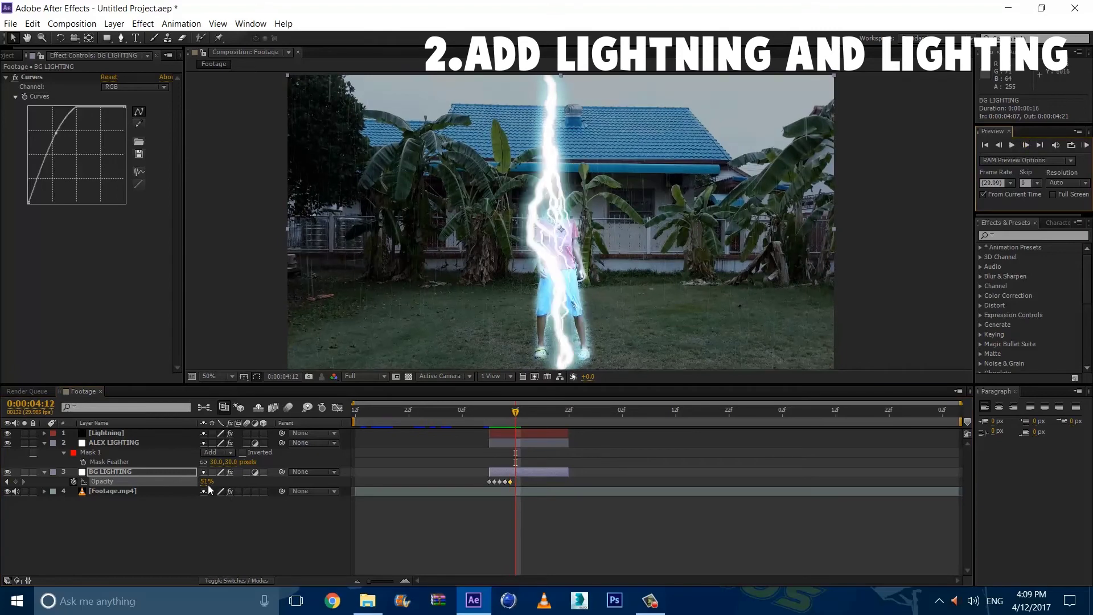
pyautogui.moveTo(205, 481); pyautogui.dragTo(228, 479)
pyautogui.click(1025, 145)
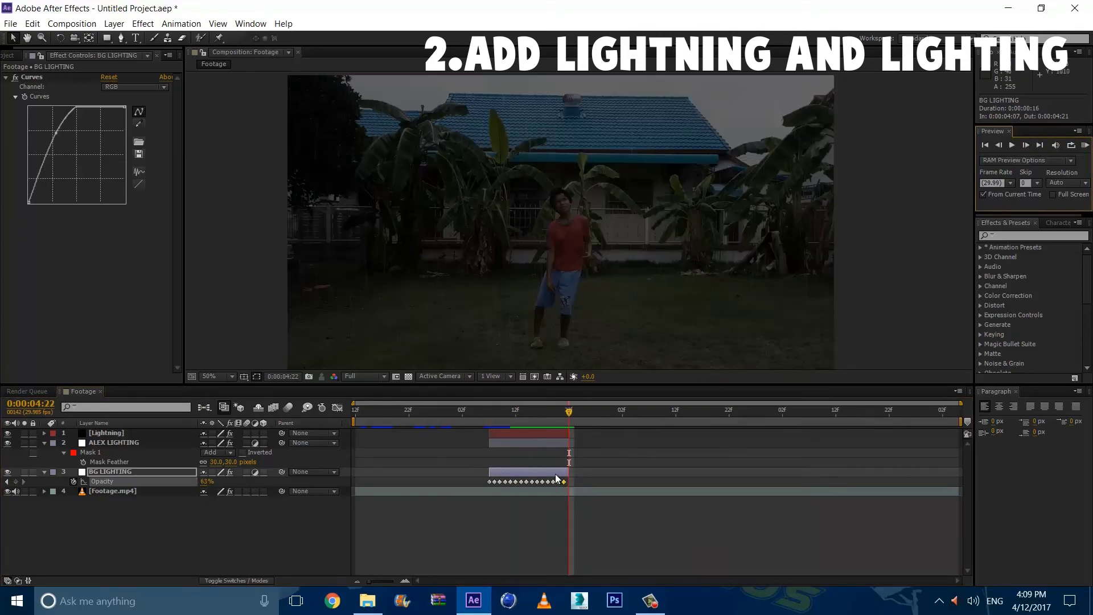
pyautogui.moveTo(503, 414); pyautogui.dragTo(426, 424)
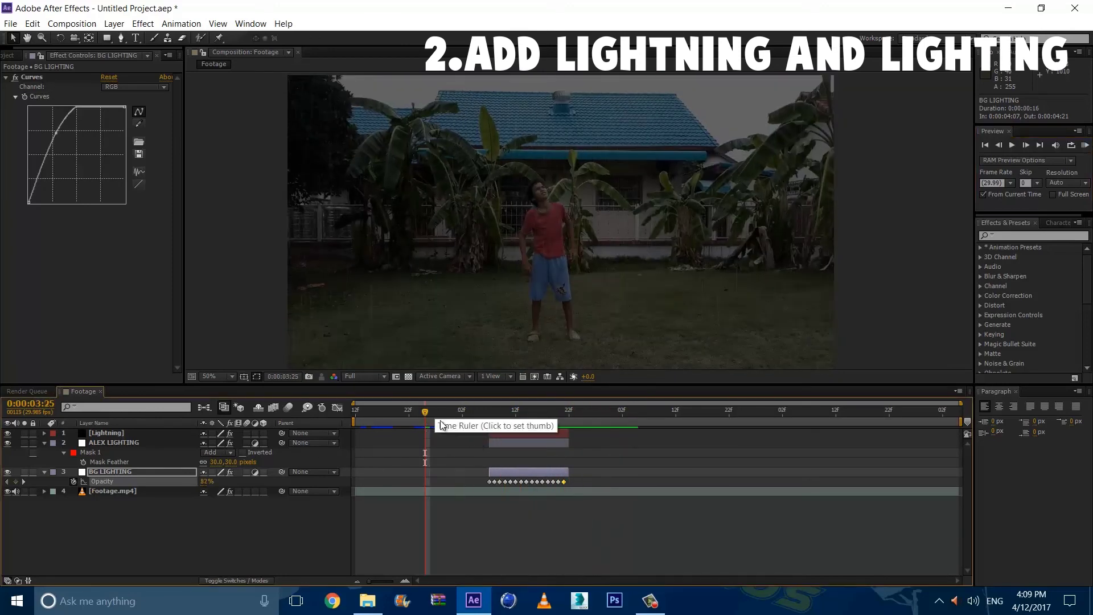
pyautogui.scroll(-2, 517, 342)
pyautogui.scroll(2, 517, 343)
pyautogui.press('space')
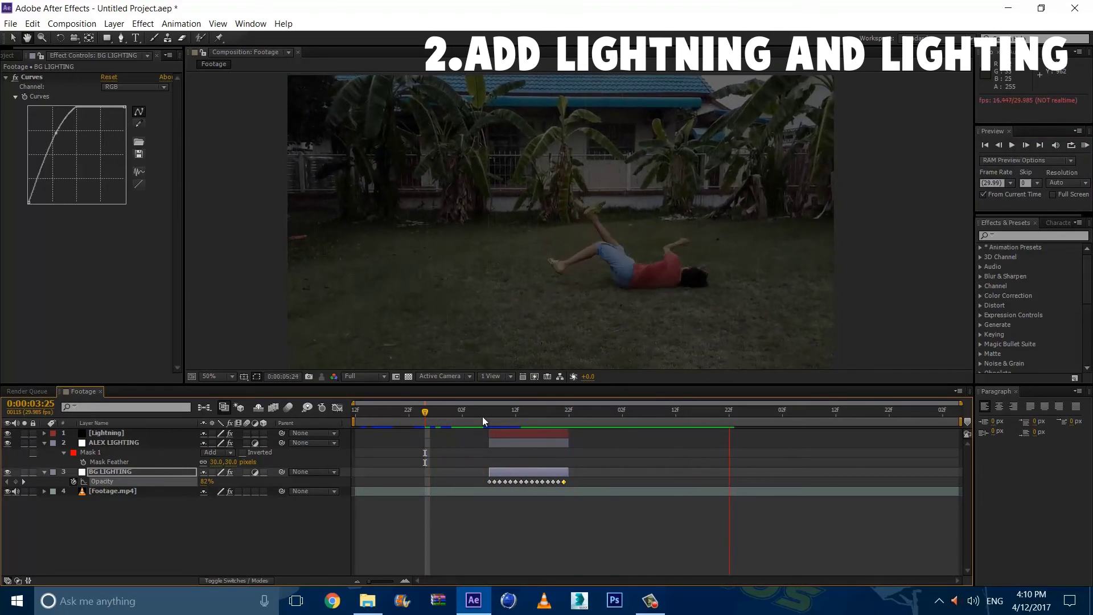
pyautogui.click(503, 413)
pyautogui.moveTo(505, 413)
pyautogui.mouseDown()
pyautogui.moveTo(454, 421)
pyautogui.moveTo(488, 420)
pyautogui.mouseUp()
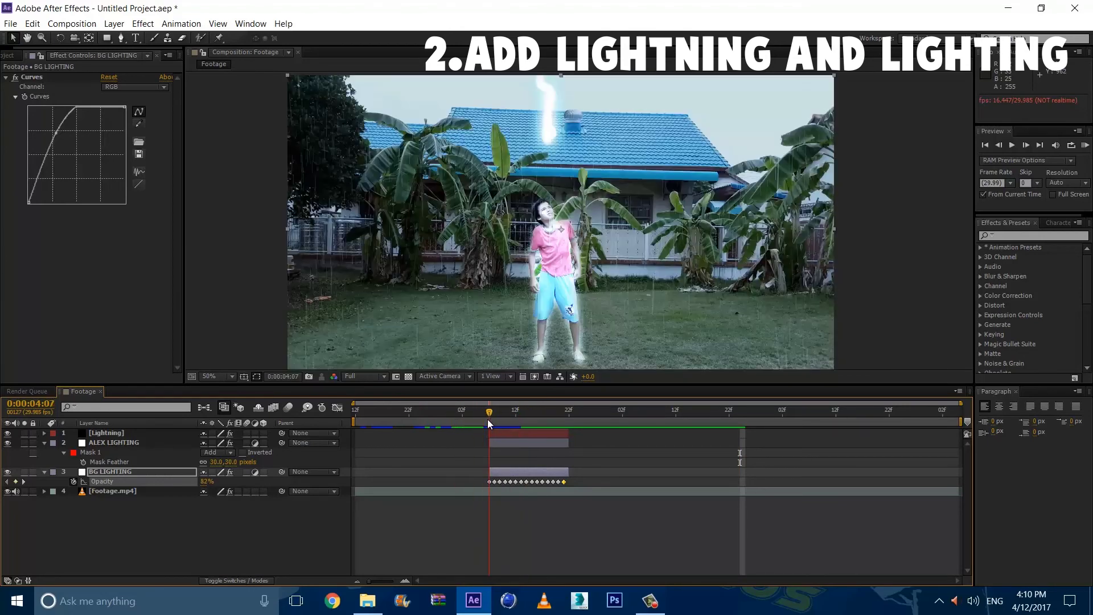
pyautogui.click(432, 538)
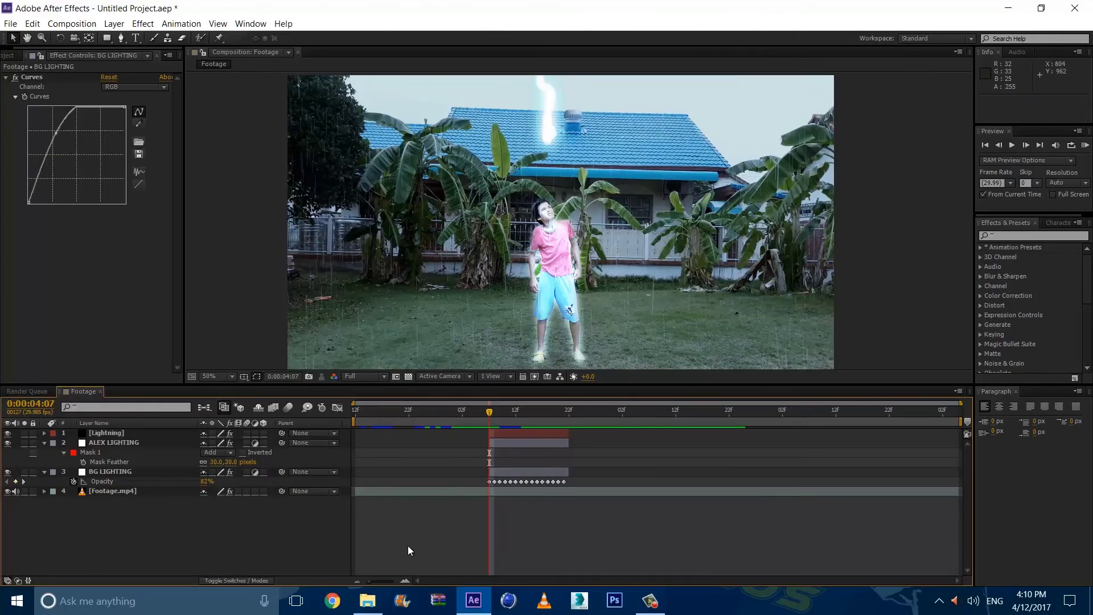
# Step: Select all four layers and pre-compose them into a composition named FINAL
pyautogui.click(135, 433)
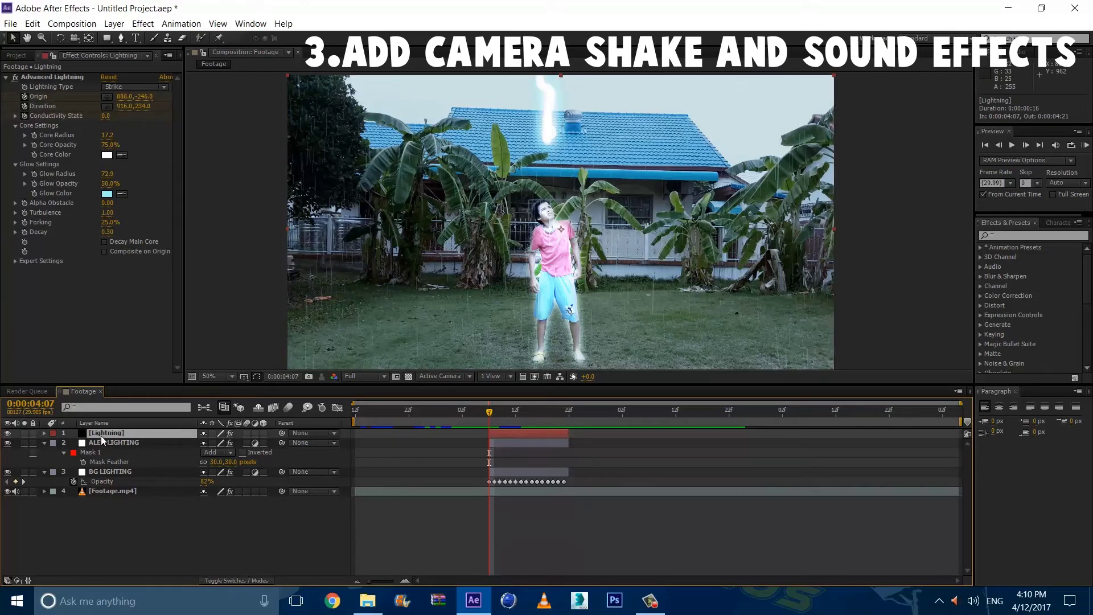
pyautogui.keyDown('shift'); pyautogui.click(112, 490); pyautogui.keyUp('shift')
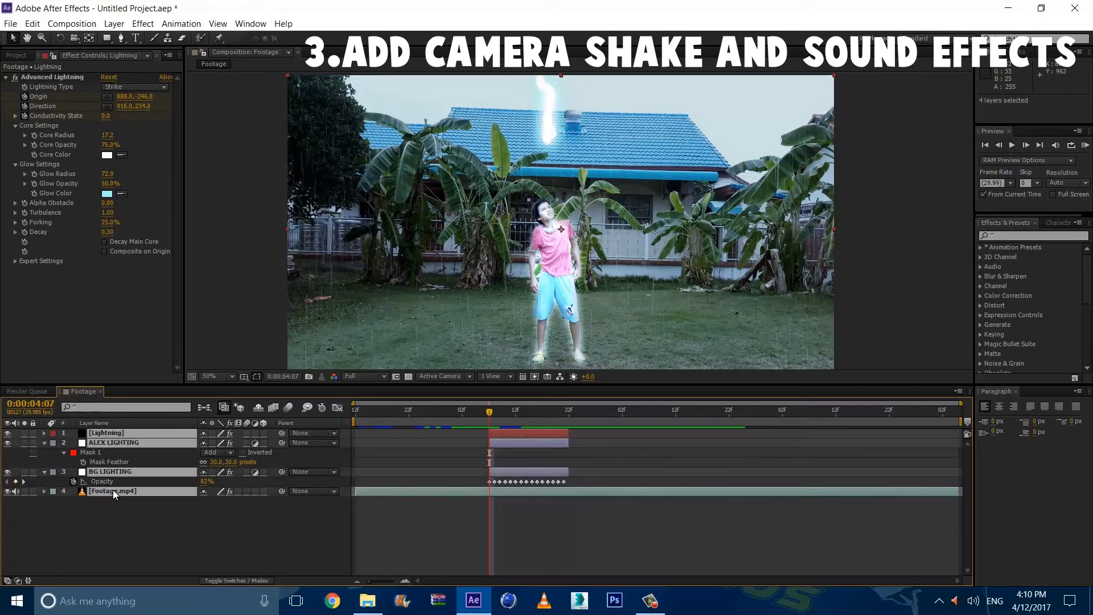
pyautogui.rightClick(162, 472)
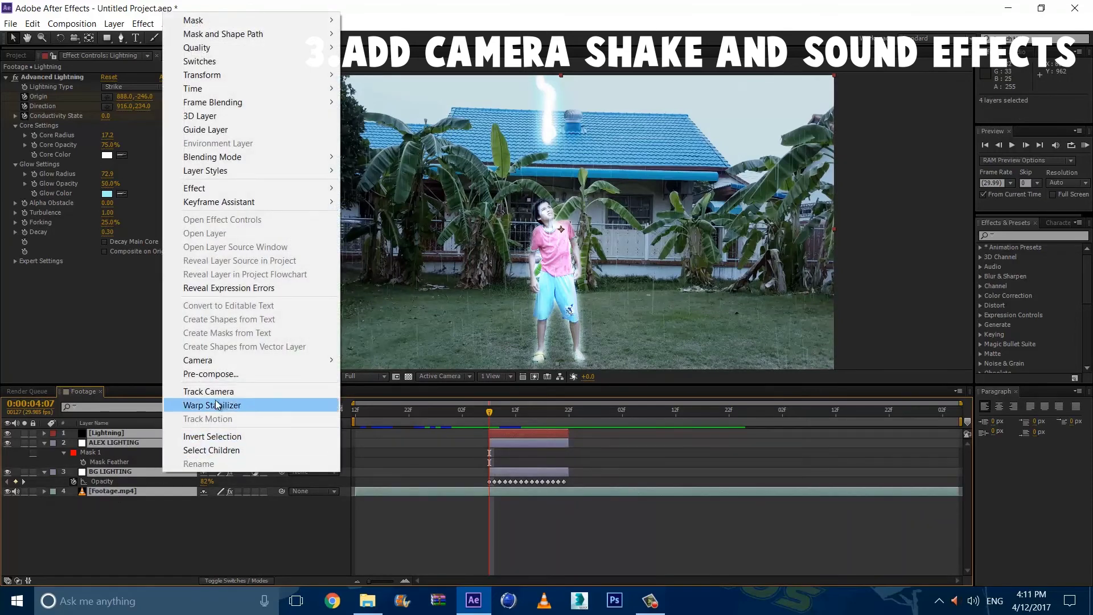
pyautogui.click(217, 373)
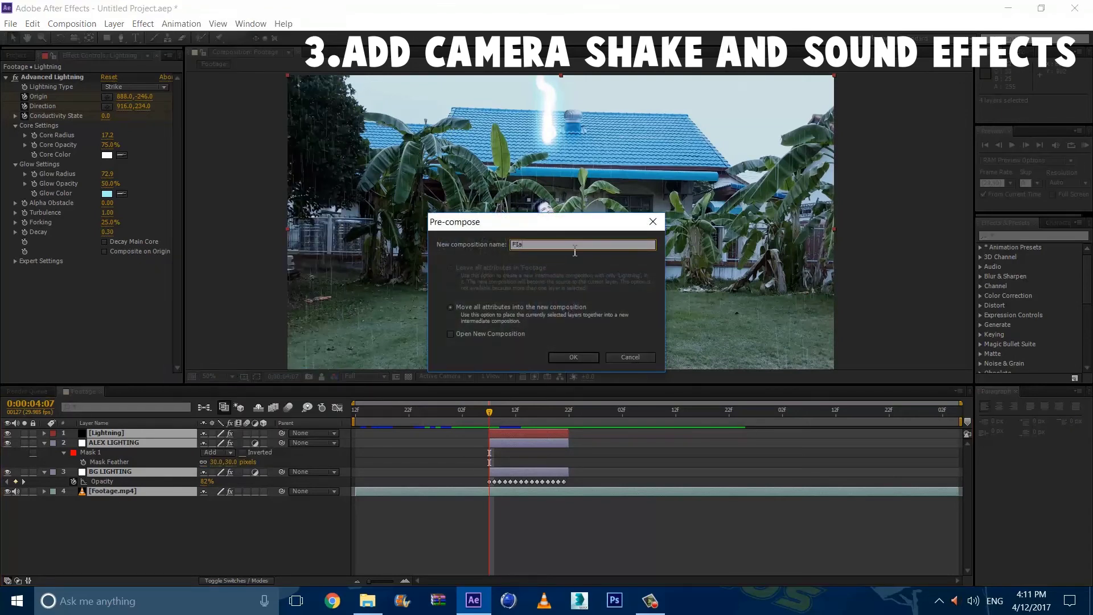
pyautogui.write('FINAL')
pyautogui.press('Return')
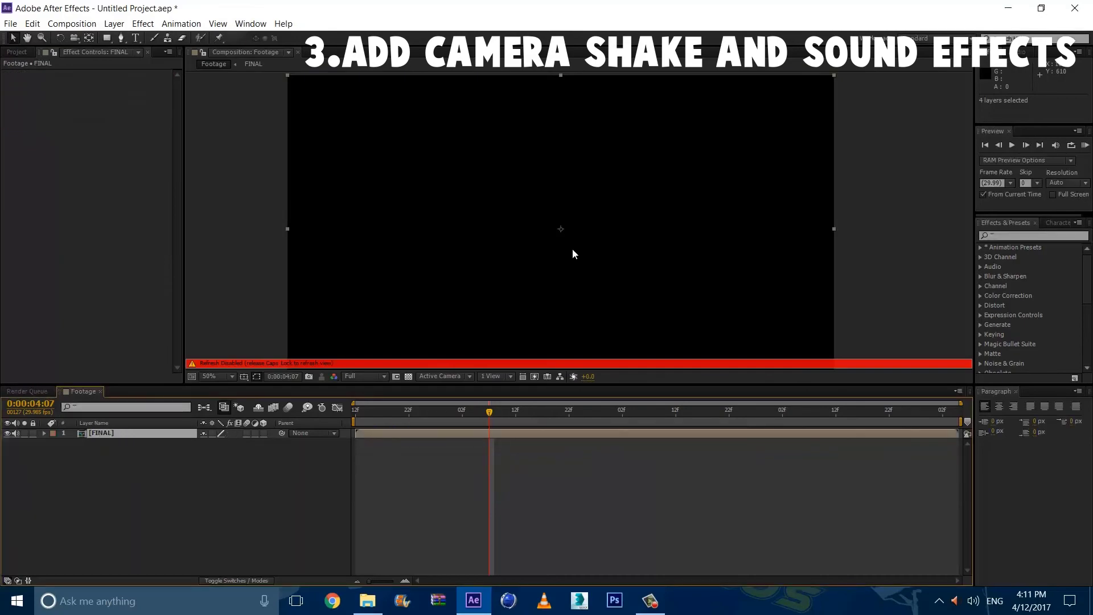
# Step: Apply a Slider Control effect from Effects & Presets to the FINAL layer
pyautogui.moveTo(455, 421); pyautogui.dragTo(483, 411)
pyautogui.click(1011, 237)
pyautogui.write('slider')
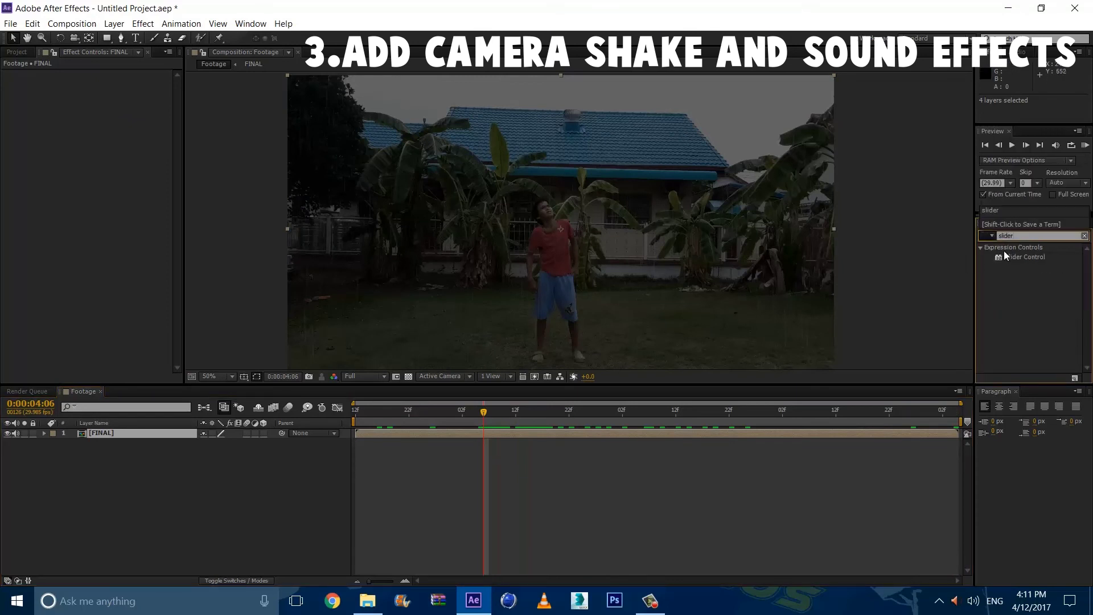
pyautogui.moveTo(1008, 254); pyautogui.dragTo(168, 434)
# Step: Give FINAL's Position a wiggle(10, …) expression with its amount linked to the Slider
pyautogui.click(44, 433)
pyautogui.click(55, 443)
pyautogui.click(64, 452)
pyautogui.click(55, 471)
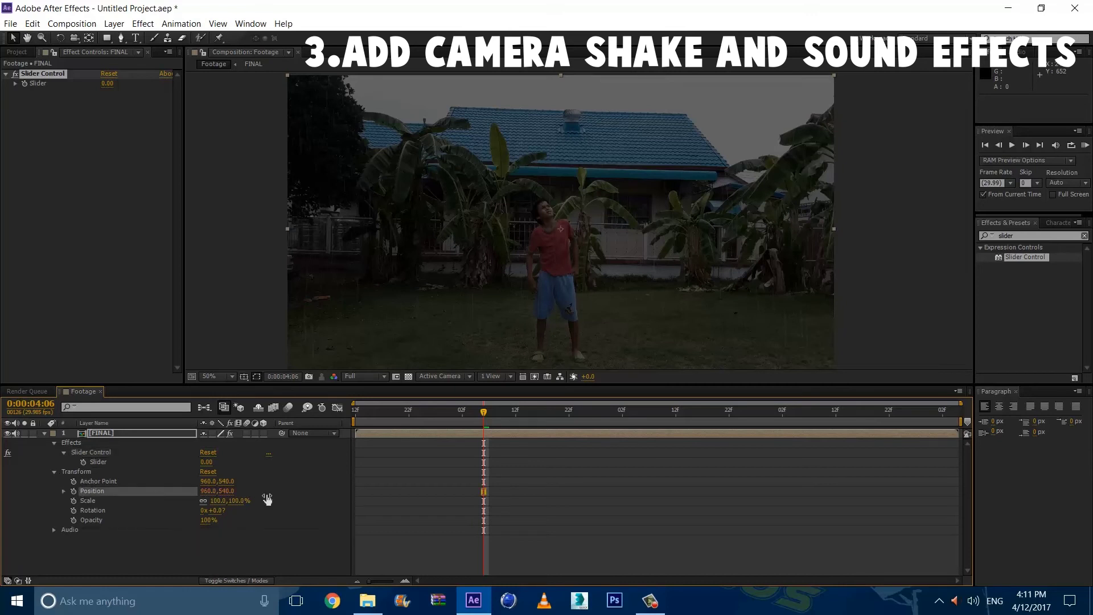
pyautogui.write('wiggle')
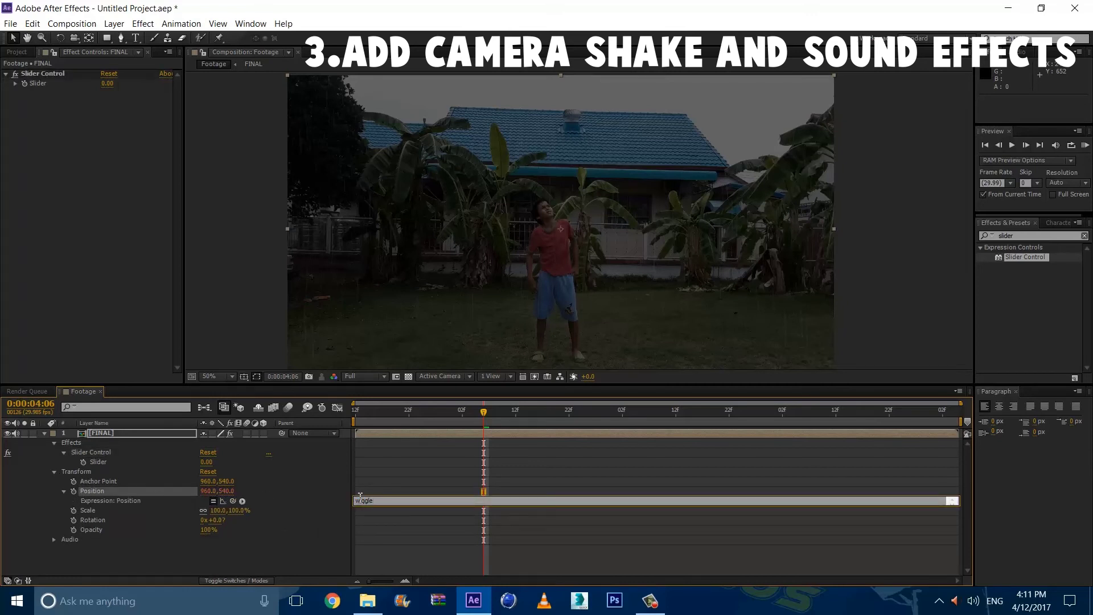
pyautogui.write('(10,')
pyautogui.moveTo(231, 501); pyautogui.dragTo(108, 462)
pyautogui.click(515, 458)
pyautogui.moveTo(476, 421); pyautogui.dragTo(486, 446)
# Step: Keyframe FINAL's shake Slider from 0 to 104 at the strike, returning to 0 at 5:29
pyautogui.click(489, 436)
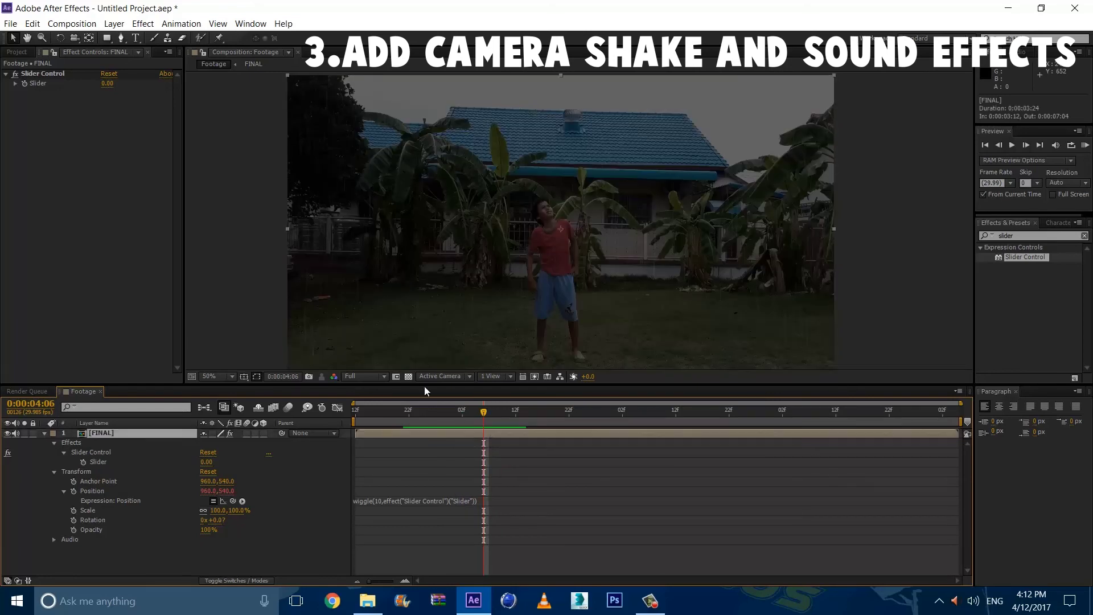
pyautogui.click(25, 83)
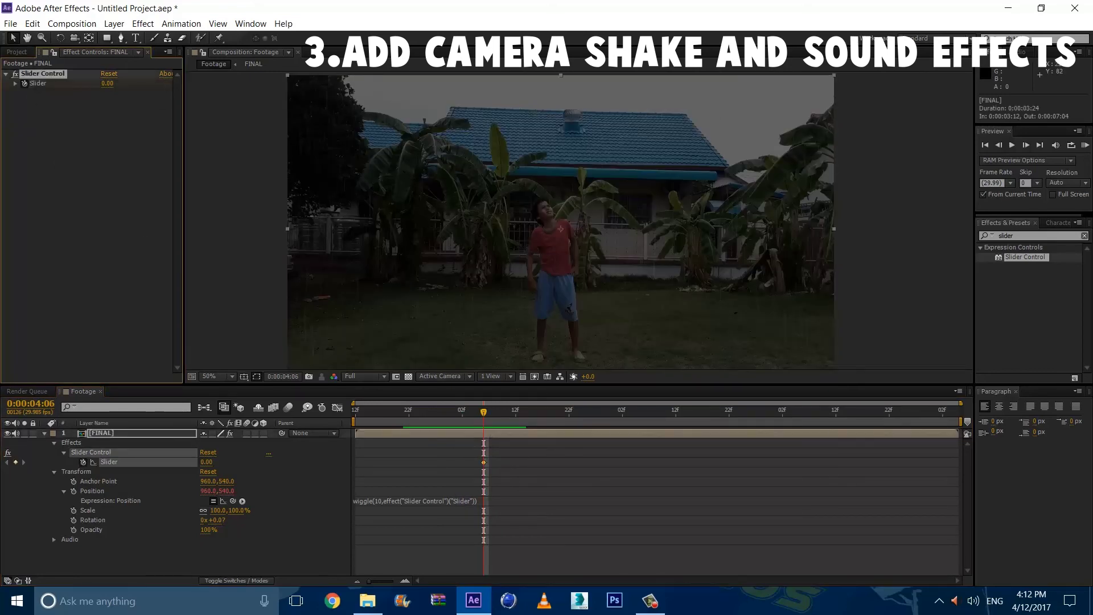
pyautogui.click(1025, 144)
pyautogui.moveTo(108, 84); pyautogui.dragTo(158, 77)
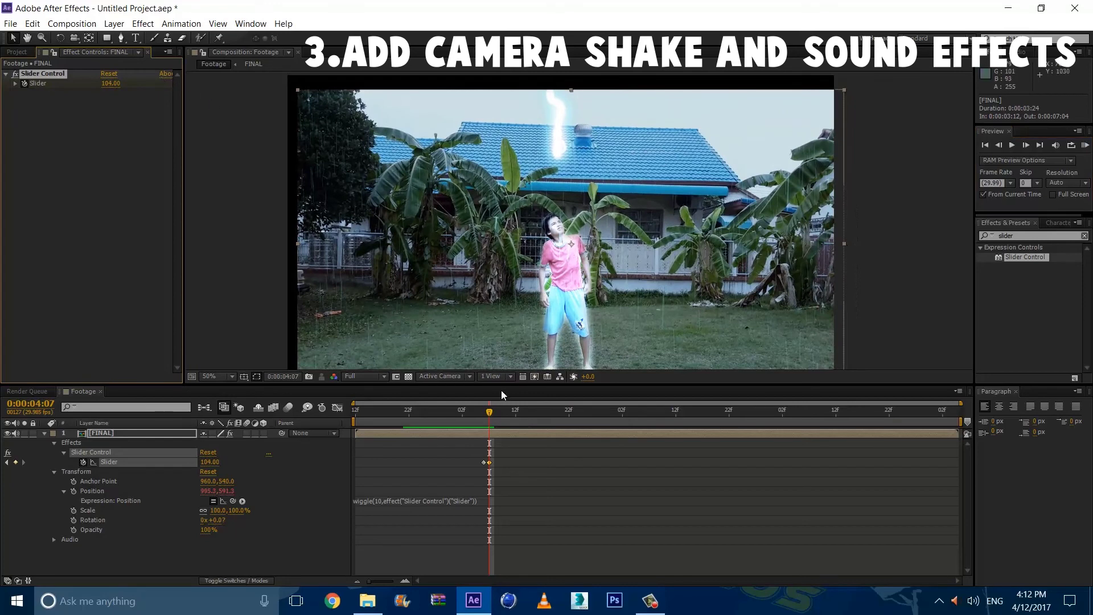
pyautogui.moveTo(576, 407); pyautogui.dragTo(767, 411)
pyautogui.click(111, 84)
pyautogui.write('0')
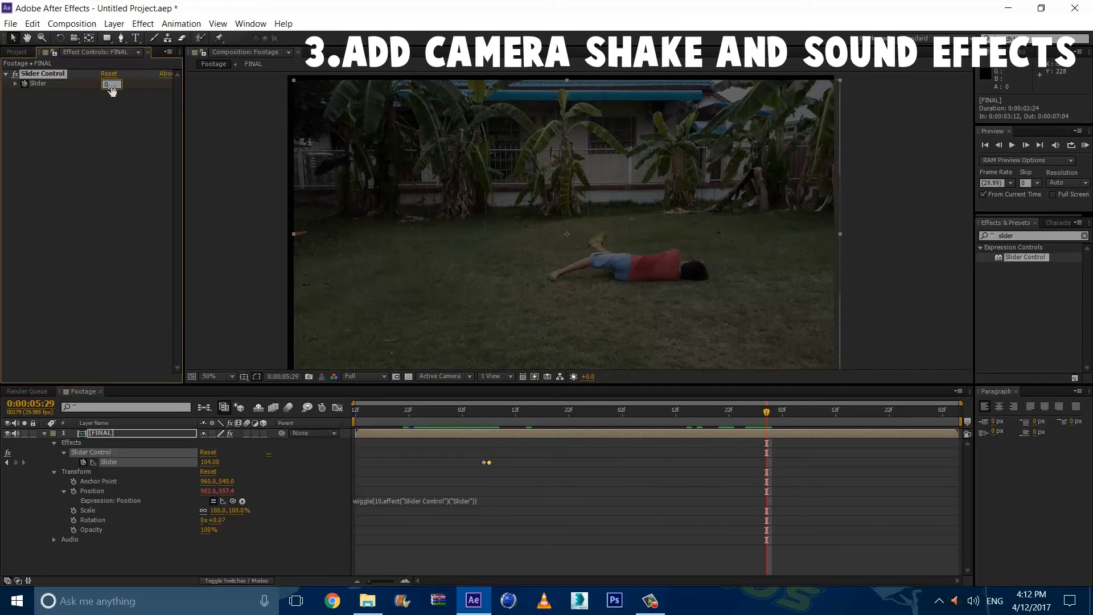
pyautogui.press('Return')
pyautogui.moveTo(767, 411); pyautogui.dragTo(578, 411)
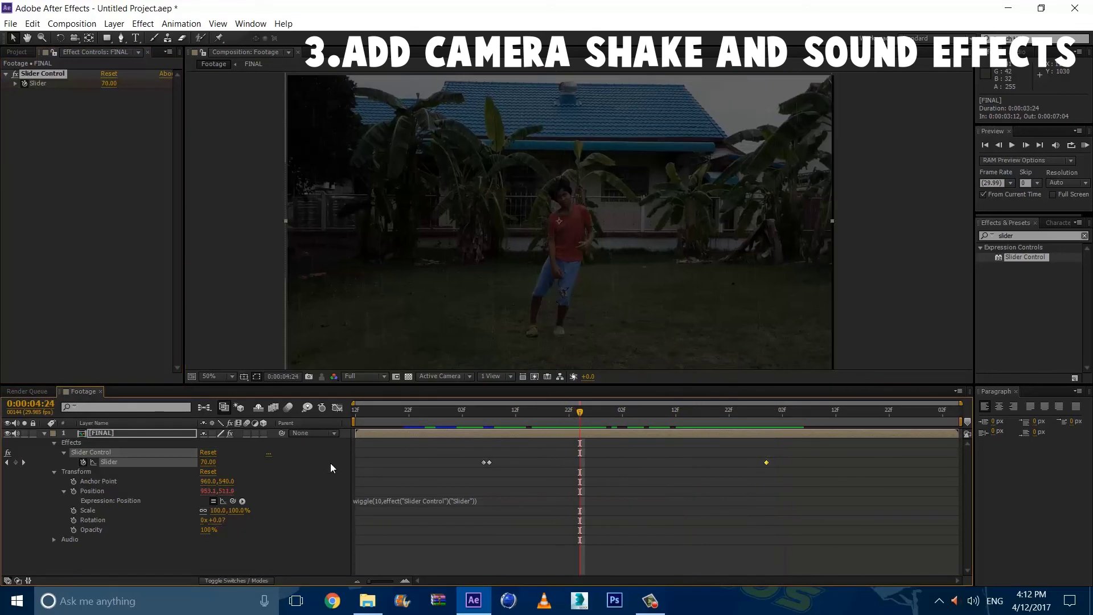
# Step: Scale the FINAL layer up to 118%
pyautogui.click(566, 477)
pyautogui.click(117, 433)
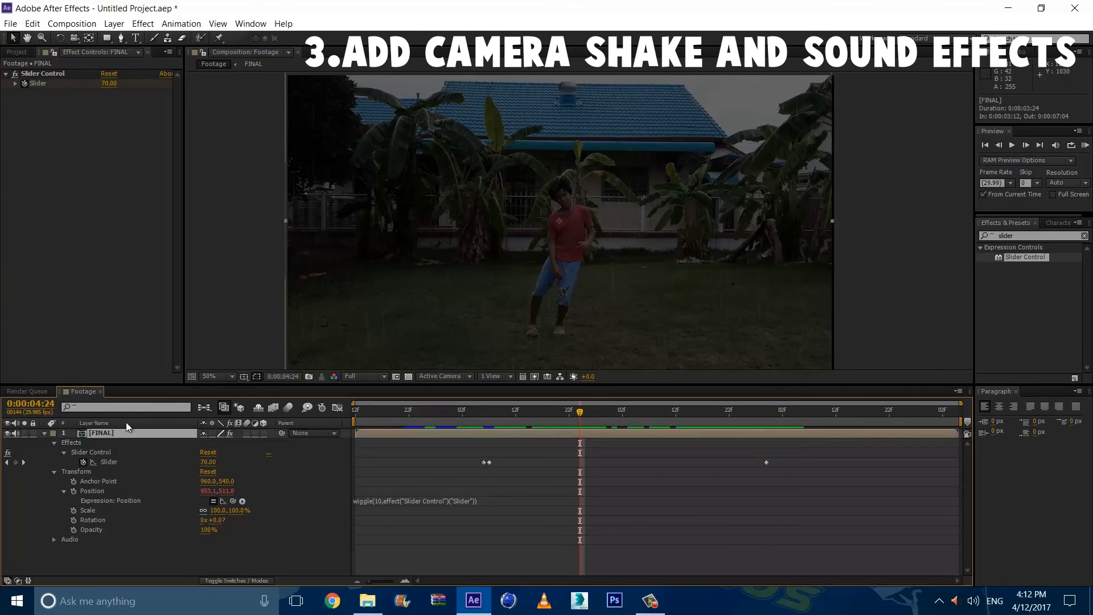
pyautogui.press('s')
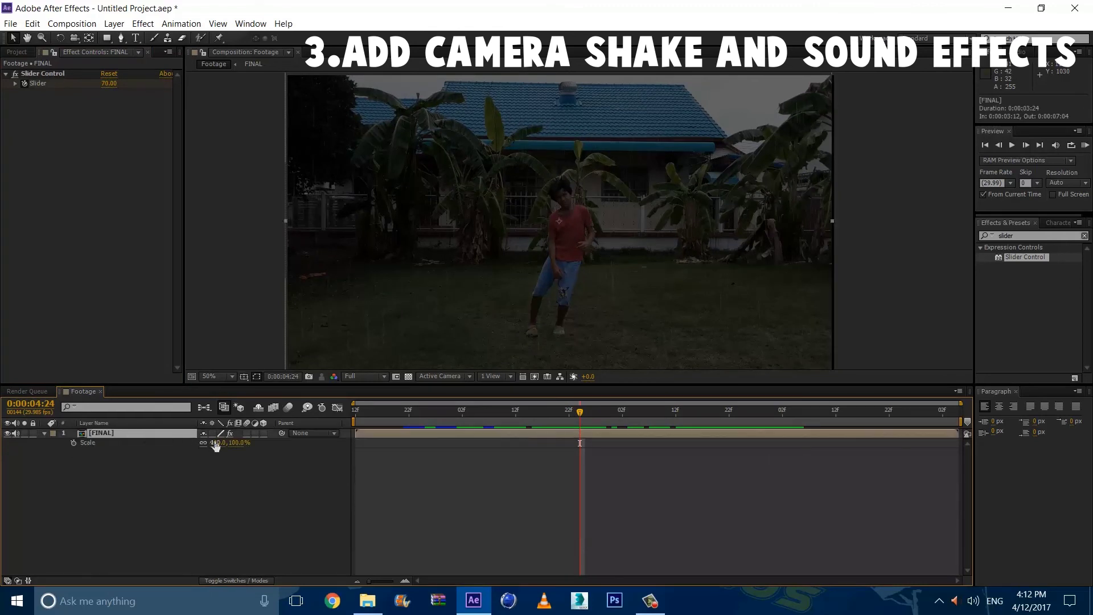
pyautogui.moveTo(215, 443); pyautogui.dragTo(228, 443)
# Step: Preview the lightning strike to check the shaking frame no longer shows empty edges
pyautogui.scroll(-2, 618, 363)
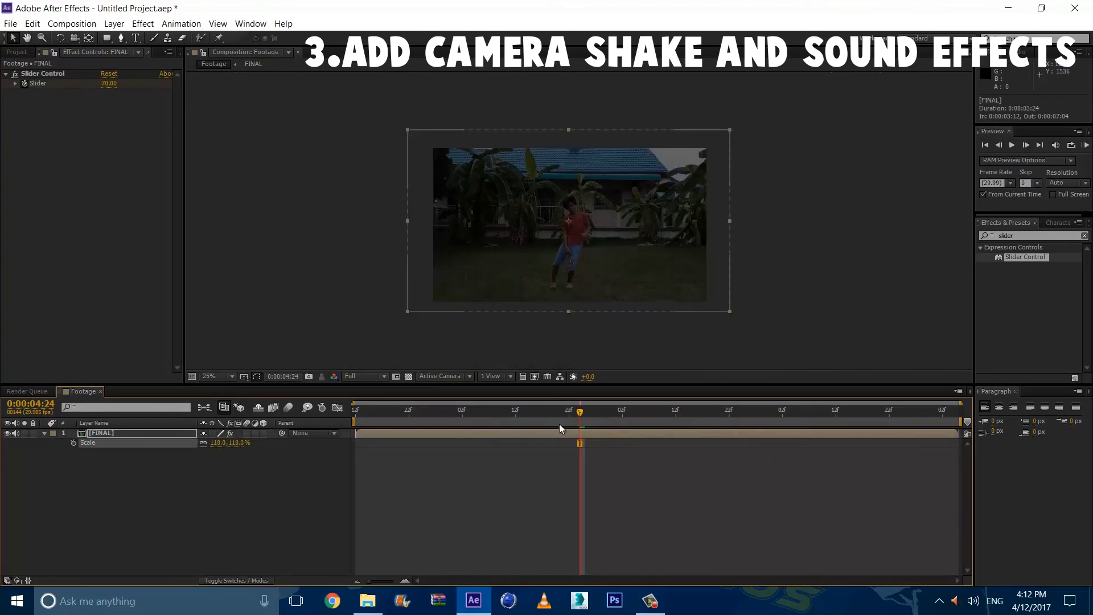
pyautogui.moveTo(550, 419); pyautogui.dragTo(370, 421)
pyautogui.scroll(2, 539, 336)
pyautogui.press('space')
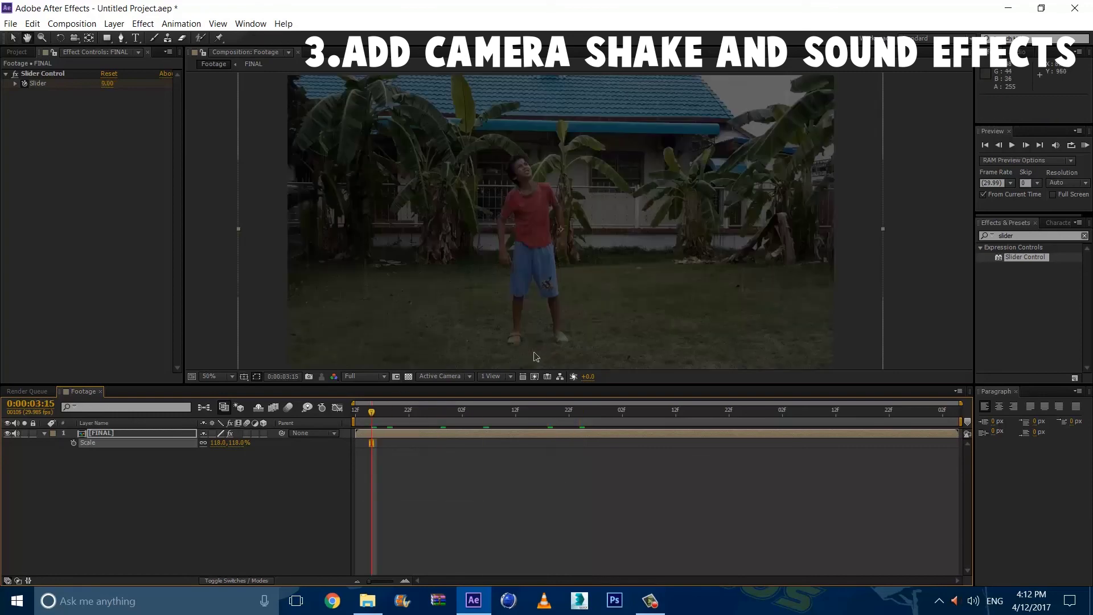
pyautogui.moveTo(437, 410); pyautogui.dragTo(455, 439)
pyautogui.click(490, 489)
pyautogui.press('space')
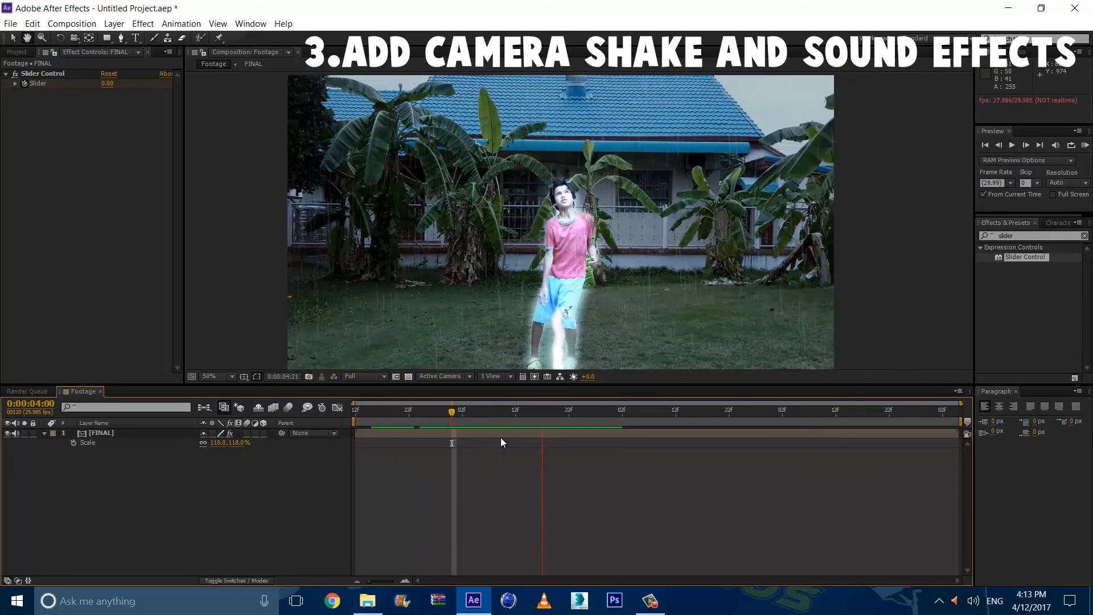